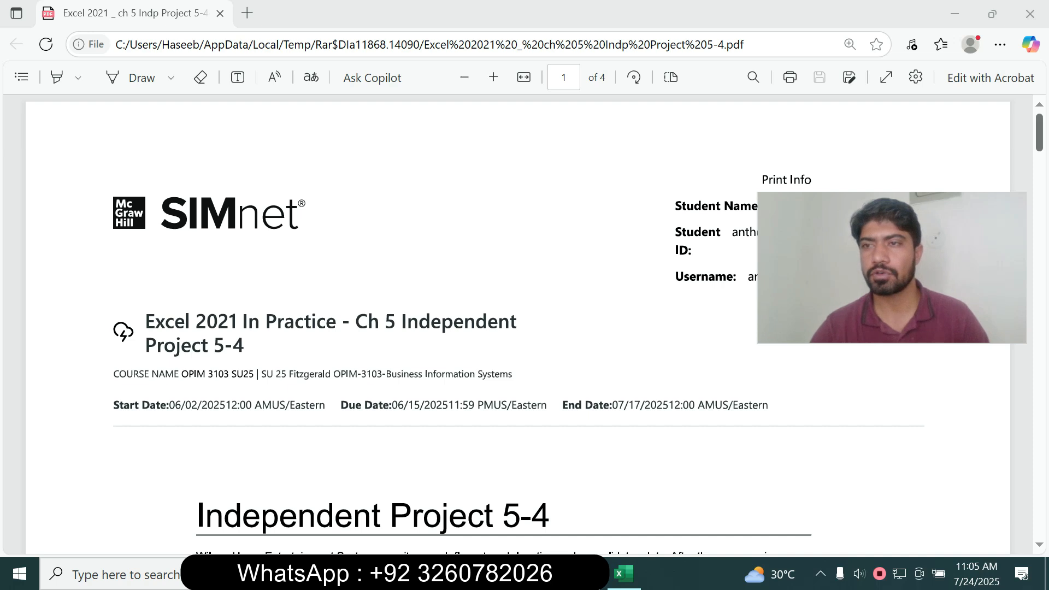
- Review the Independent Project 5-4 instructions PDF, from the project overview through the numbered steps for the WilsonHome-05 workbook
{"action": "scroll", "coordinate": [518, 324], "scroll_direction": "down", "scroll_amount": 1}
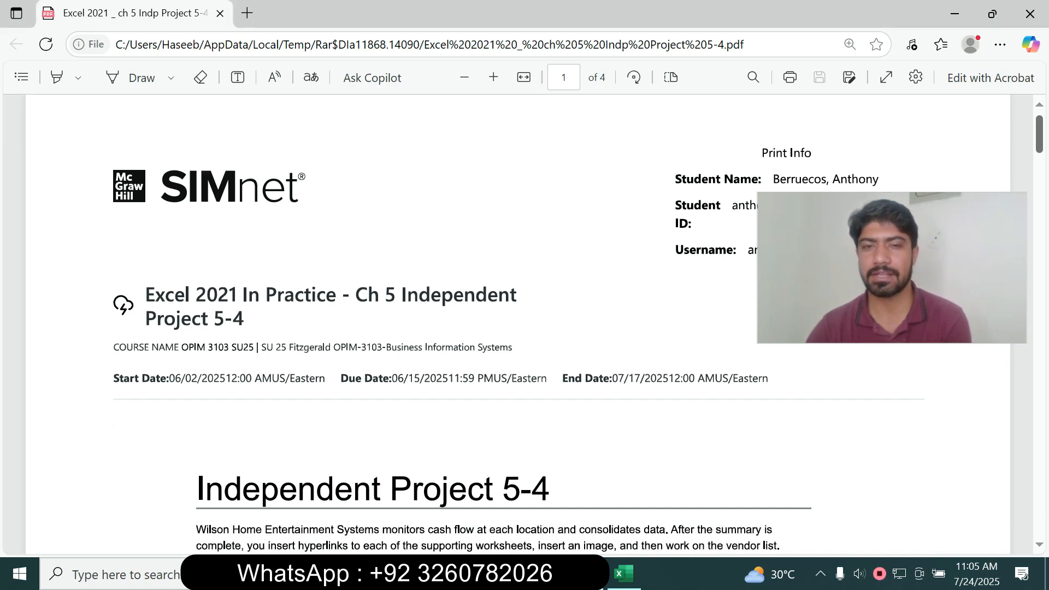
{"action": "scroll", "coordinate": [518, 324], "scroll_direction": "down", "scroll_amount": 5}
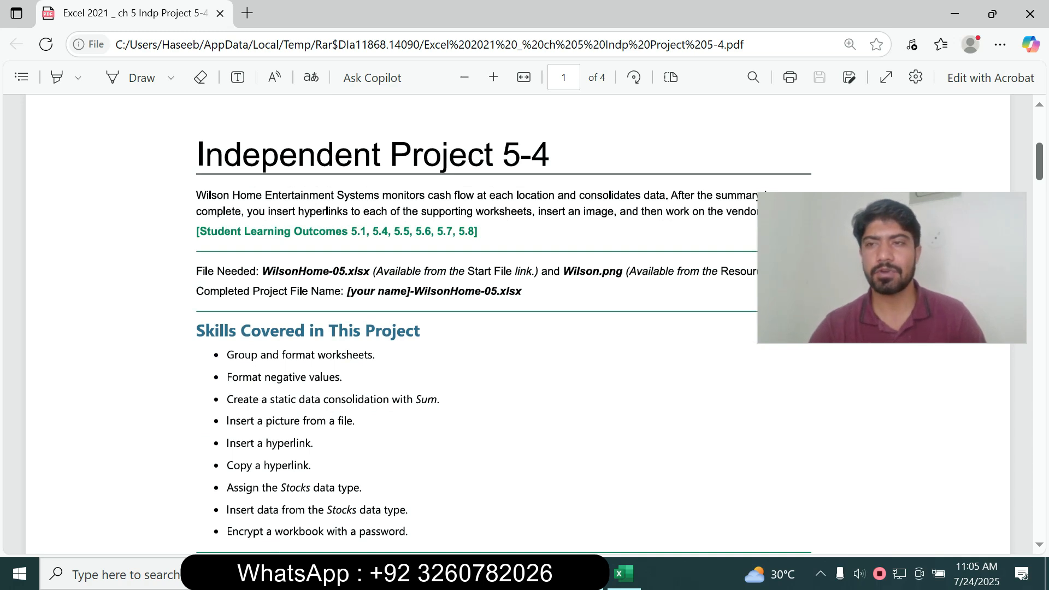
{"action": "scroll", "coordinate": [504, 347], "scroll_direction": "up", "scroll_amount": 1}
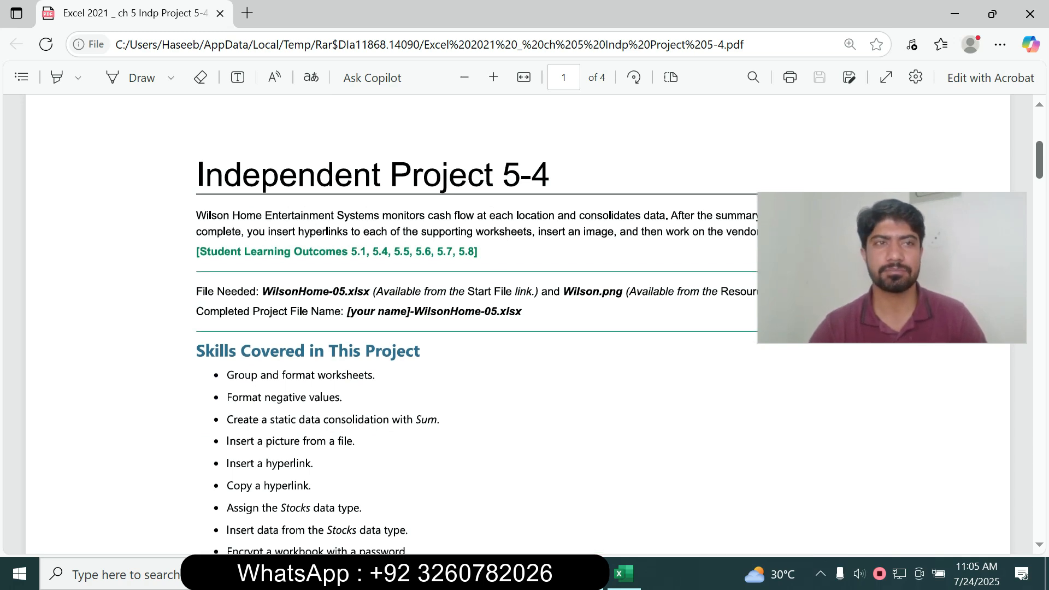
{"action": "scroll", "coordinate": [520, 324], "scroll_direction": "up", "scroll_amount": 5}
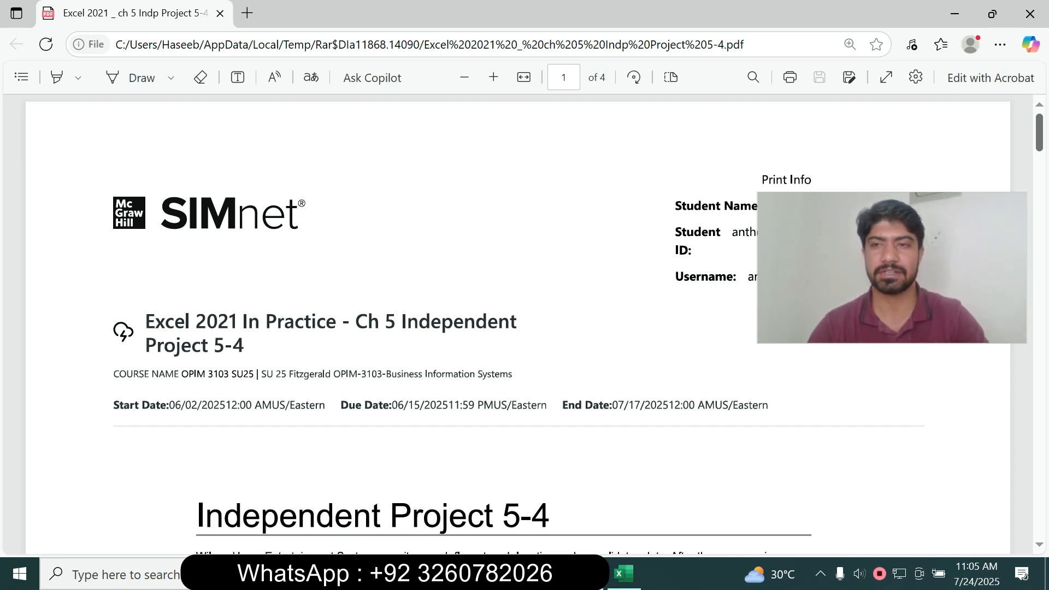
{"action": "scroll", "coordinate": [518, 339], "scroll_direction": "down", "scroll_amount": 10}
{"action": "scroll", "coordinate": [518, 323], "scroll_direction": "down", "scroll_amount": 20}
{"action": "scroll", "coordinate": [519, 322], "scroll_direction": "down", "scroll_amount": 20}
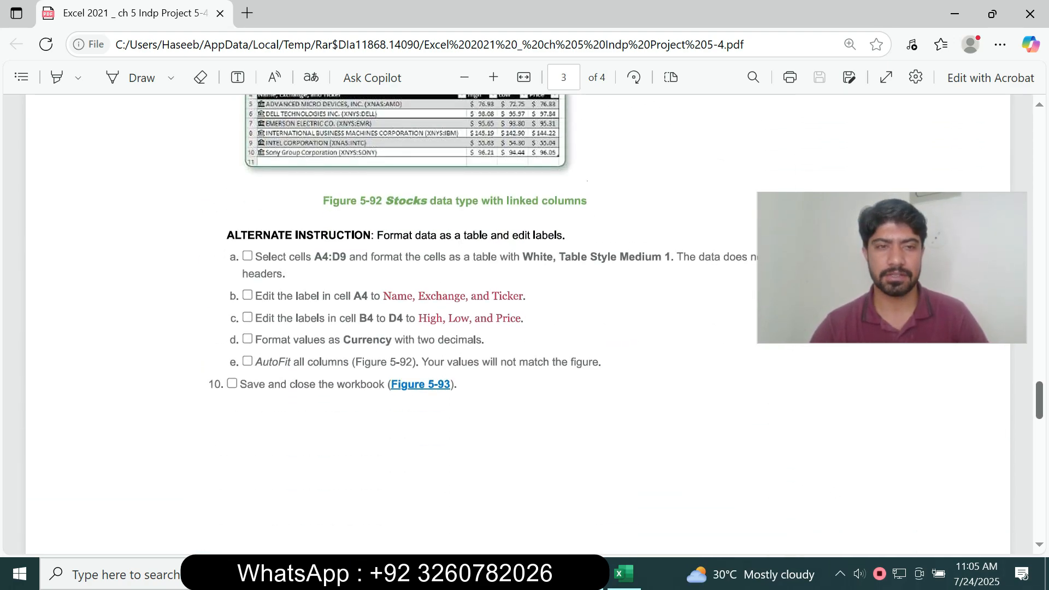
{"action": "scroll", "coordinate": [518, 322], "scroll_direction": "up", "scroll_amount": 20}
{"action": "scroll", "coordinate": [518, 323], "scroll_direction": "up", "scroll_amount": 10}
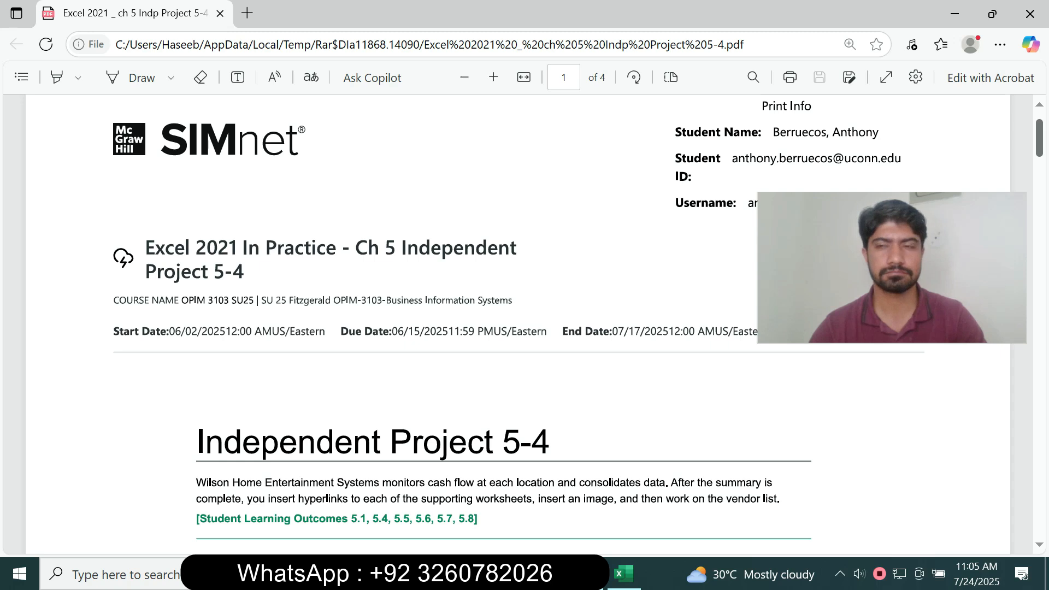
{"action": "scroll", "coordinate": [519, 323], "scroll_direction": "down", "scroll_amount": 7}
{"action": "scroll", "coordinate": [520, 322], "scroll_direction": "down", "scroll_amount": 5}
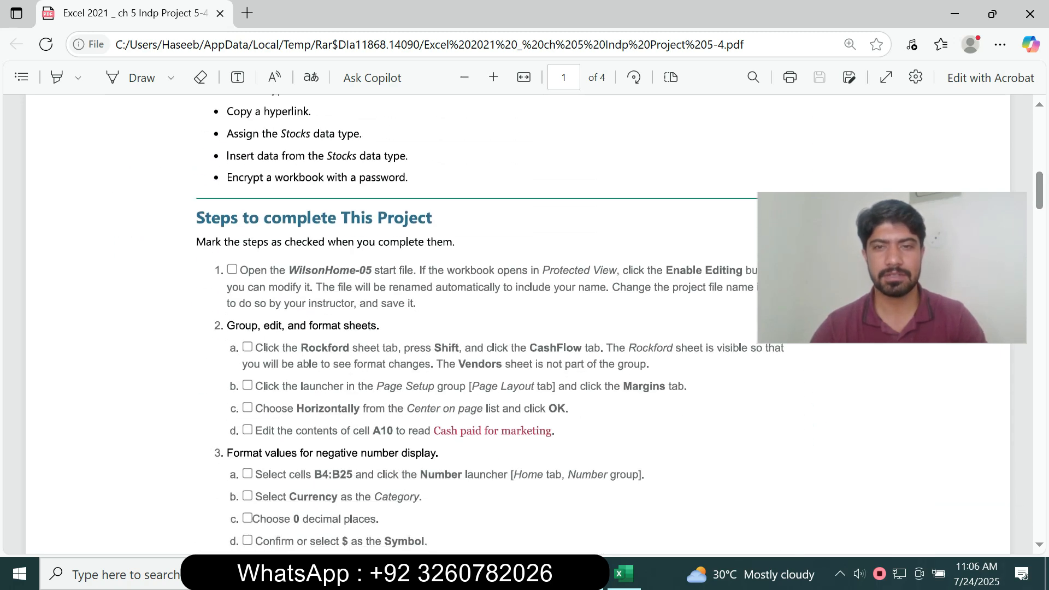
{"action": "key", "text": "alt+Tab"}
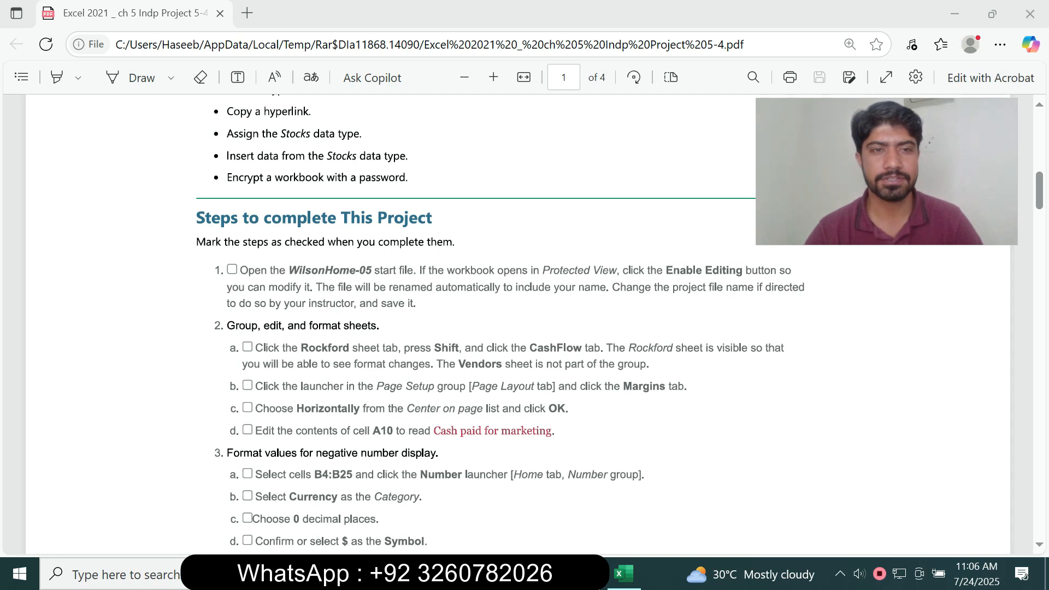
{"action": "key", "text": "alt+Tab"}
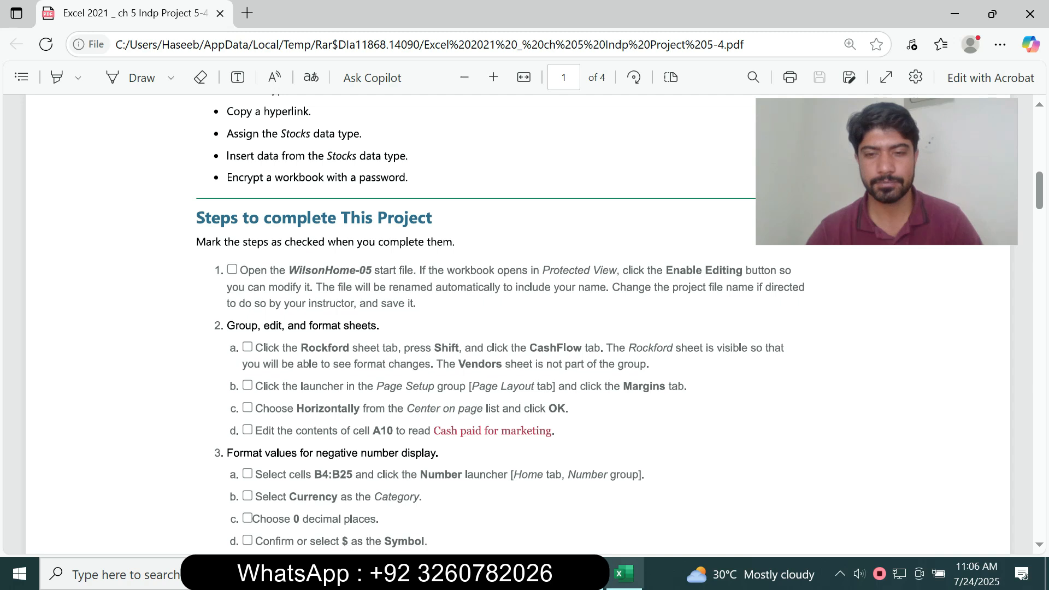
- Switch to the Excel workbook and group the sheets from Rockford through CashFlow, keeping Rockford visible and leaving Vendors out
{"action": "left_click", "coordinate": [625, 574]}
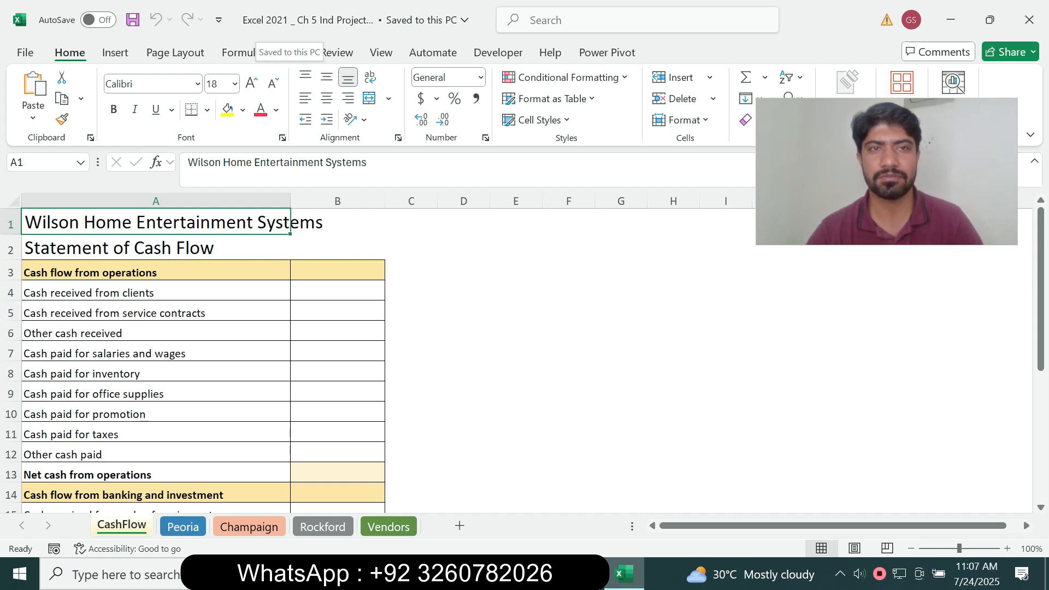
{"action": "left_click", "coordinate": [585, 574]}
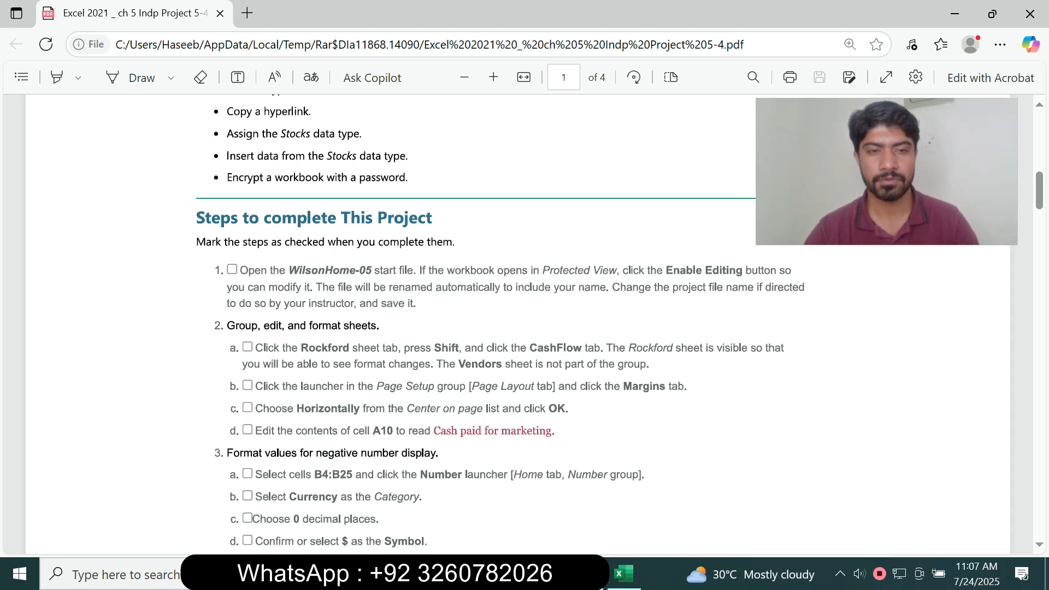
{"action": "key", "text": "alt+Tab"}
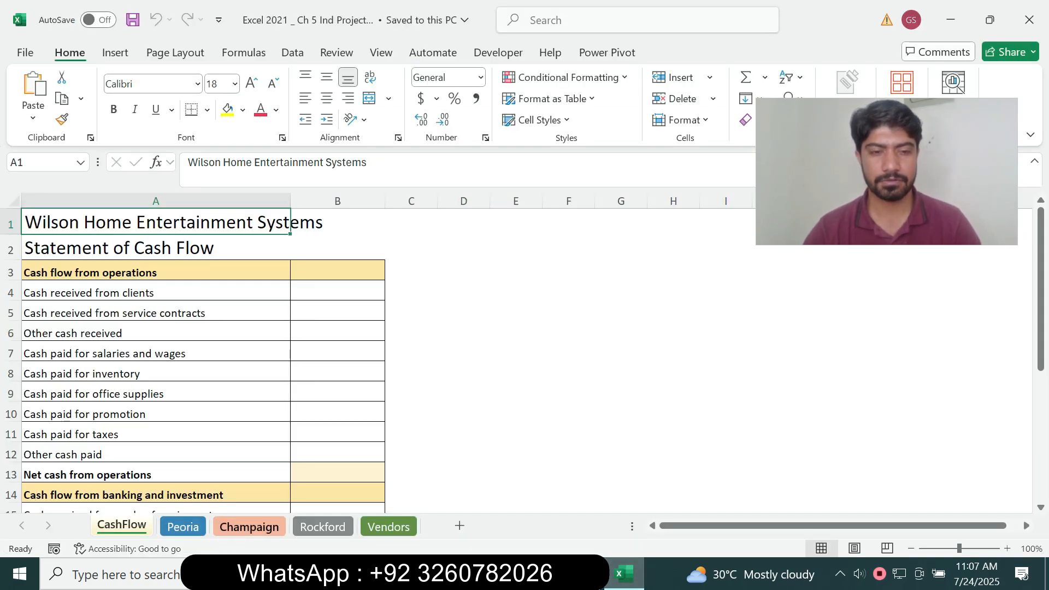
{"action": "left_click", "coordinate": [322, 526]}
{"action": "key", "text": "alt+Tab"}
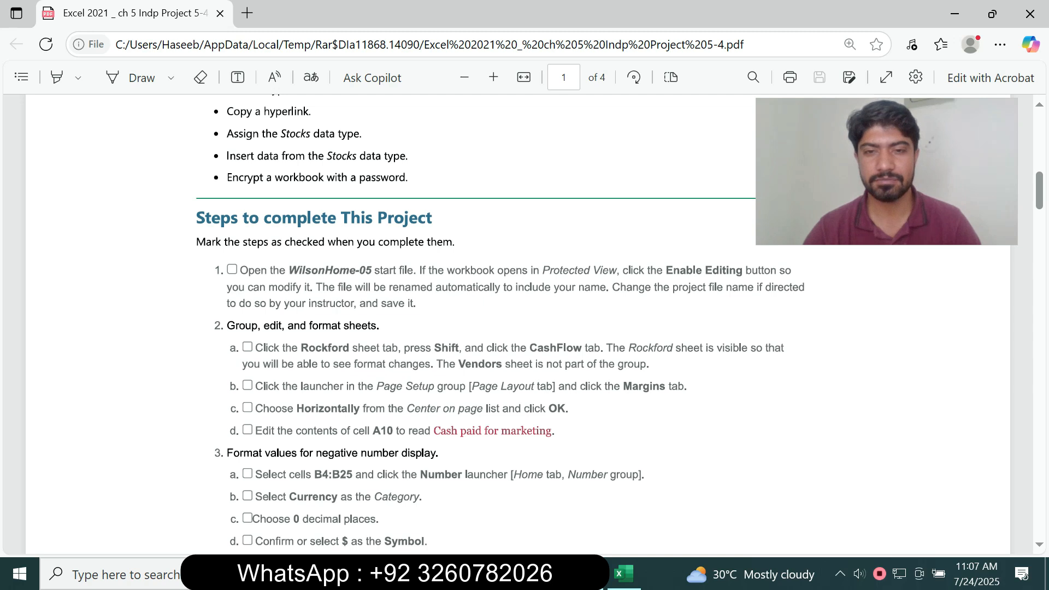
{"action": "key", "text": "alt+Tab"}
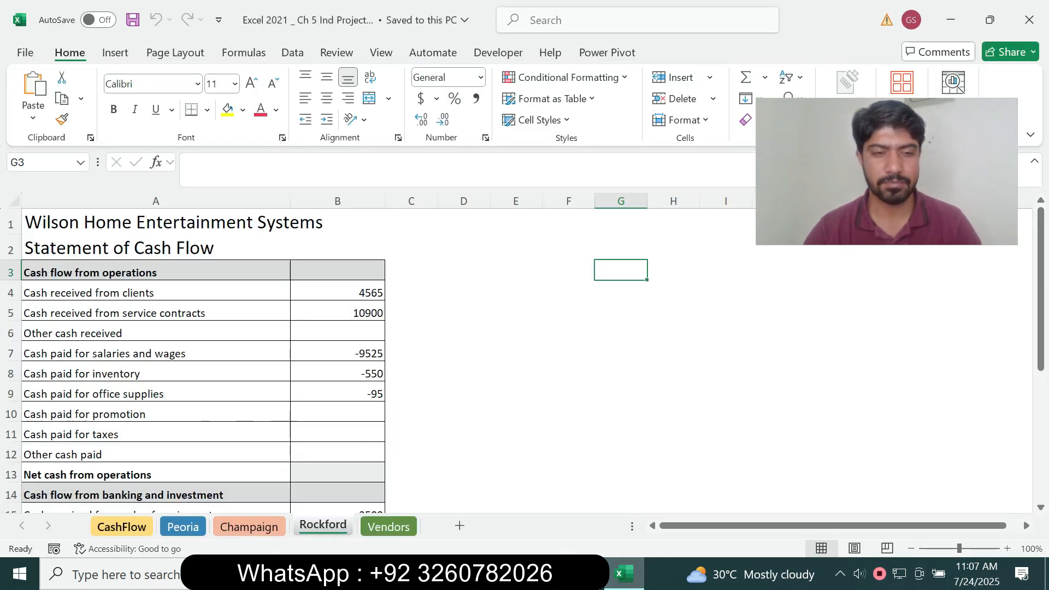
{"action": "left_click", "coordinate": [121, 527], "text": "shift"}
- Following the PDF instructions, set the grouped sheets to center horizontally on the page in Page Setup
{"action": "key", "text": "alt+Tab"}
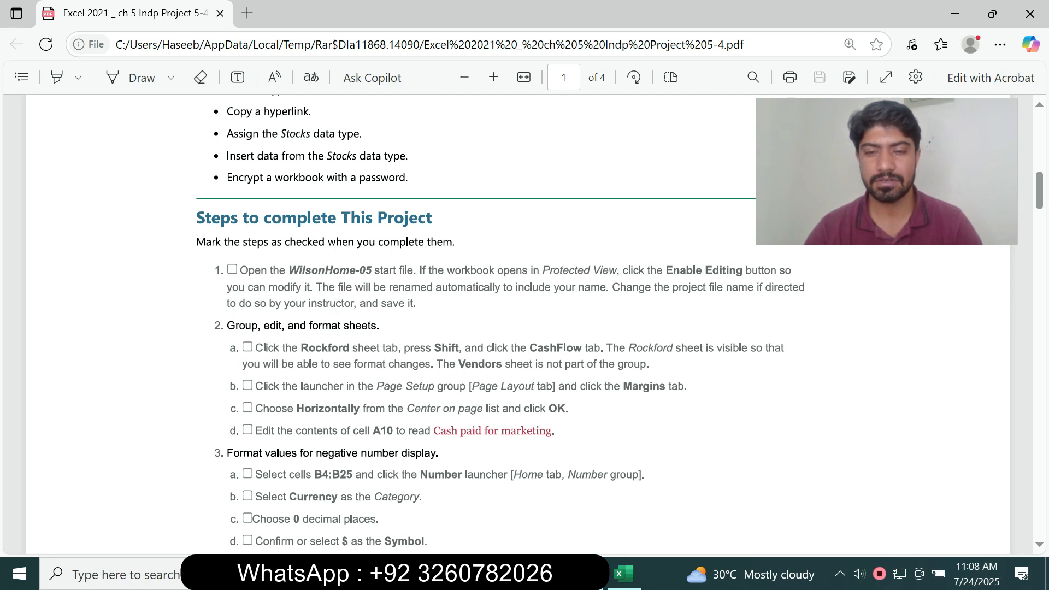
{"action": "left_click", "coordinate": [624, 574]}
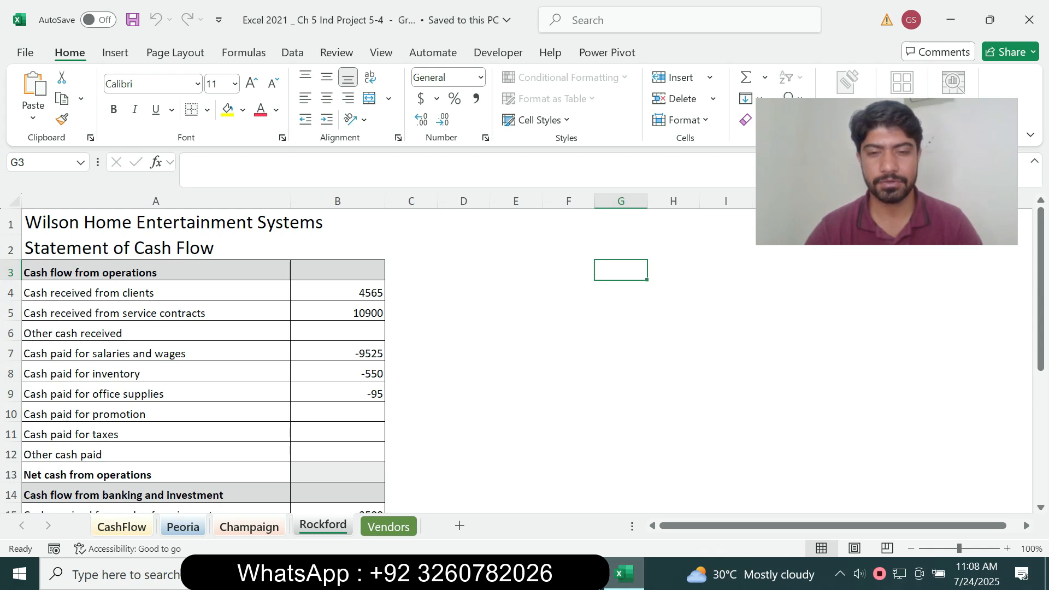
{"action": "key", "text": "alt+Tab"}
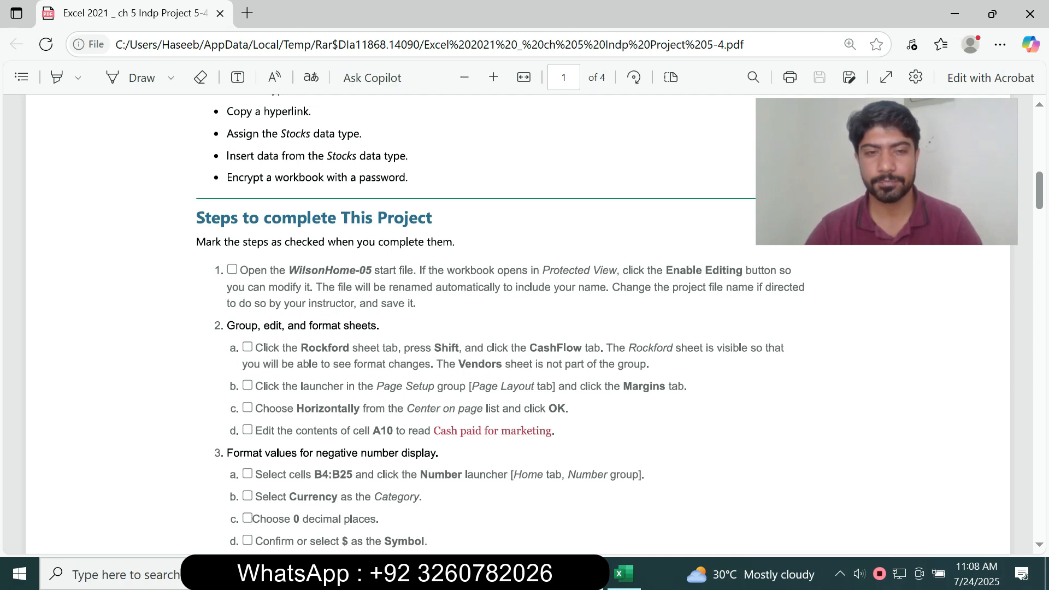
{"action": "left_click", "coordinate": [624, 574]}
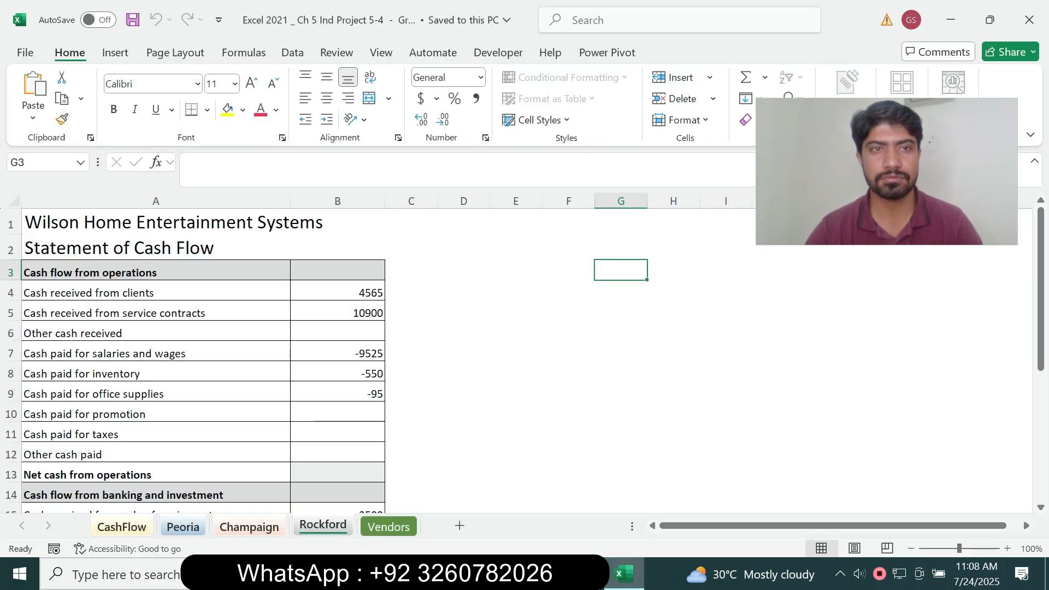
{"action": "left_click", "coordinate": [175, 53]}
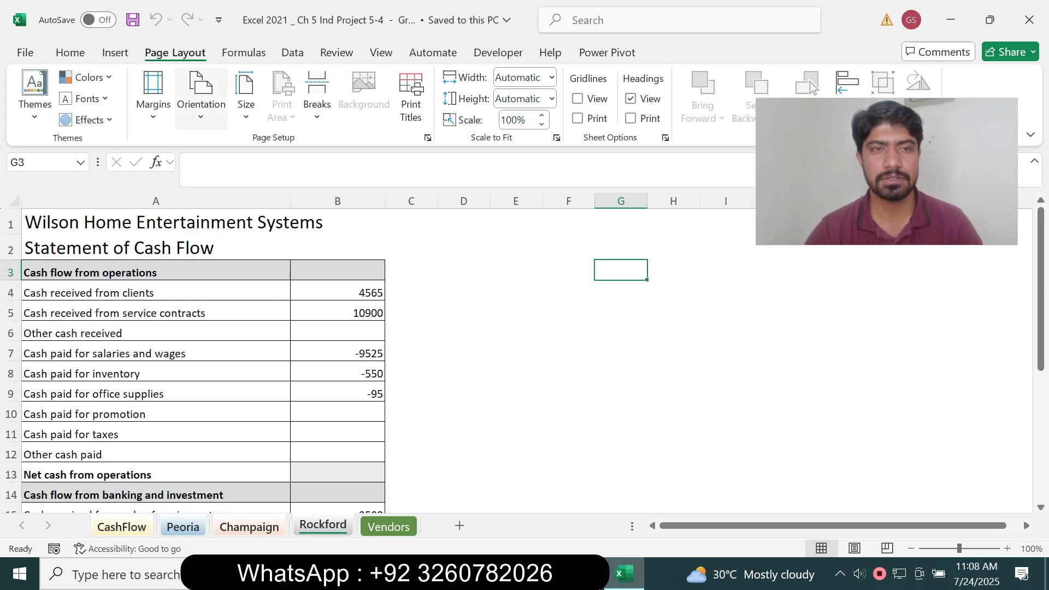
{"action": "key", "text": "alt+Tab"}
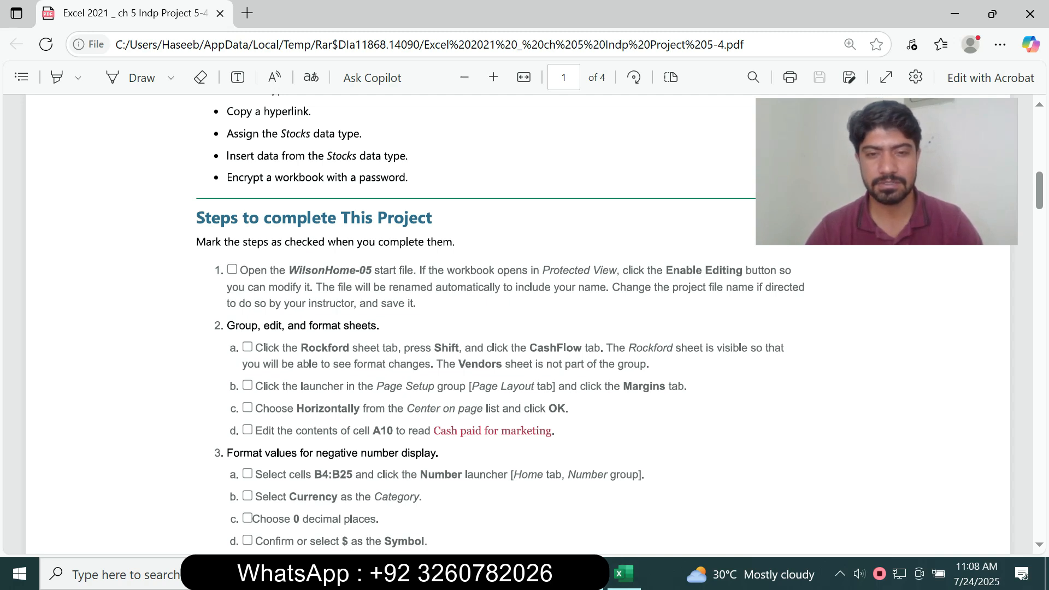
{"action": "left_click", "coordinate": [623, 574]}
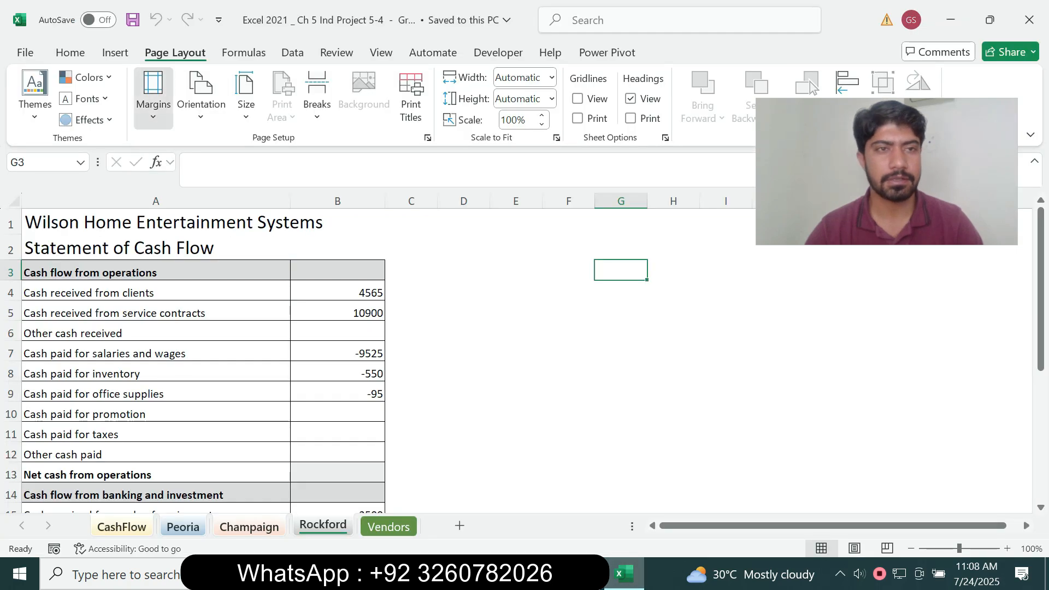
{"action": "left_click", "coordinate": [153, 93]}
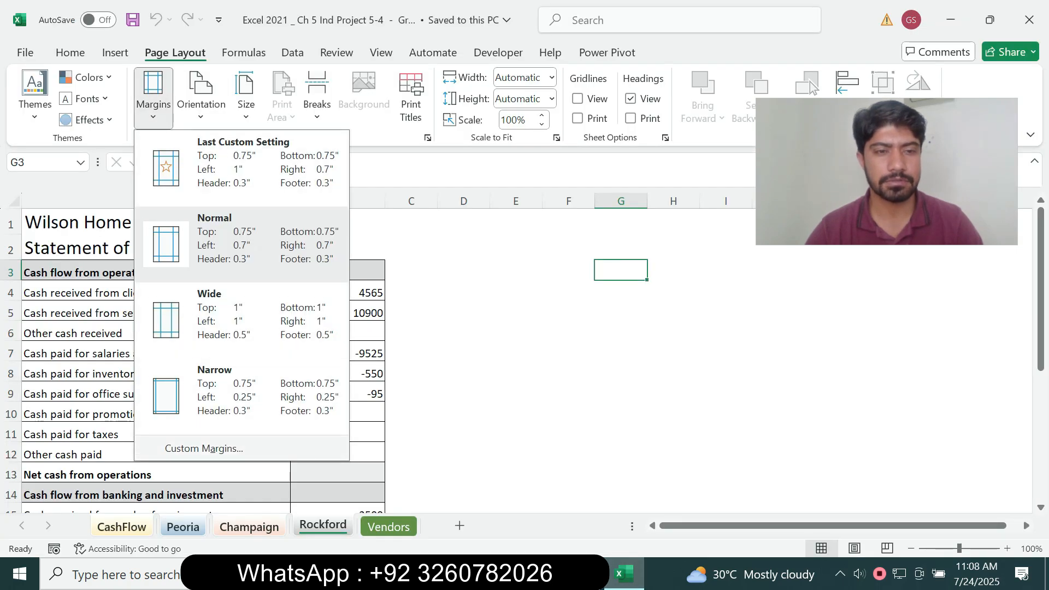
{"action": "left_click", "coordinate": [204, 449]}
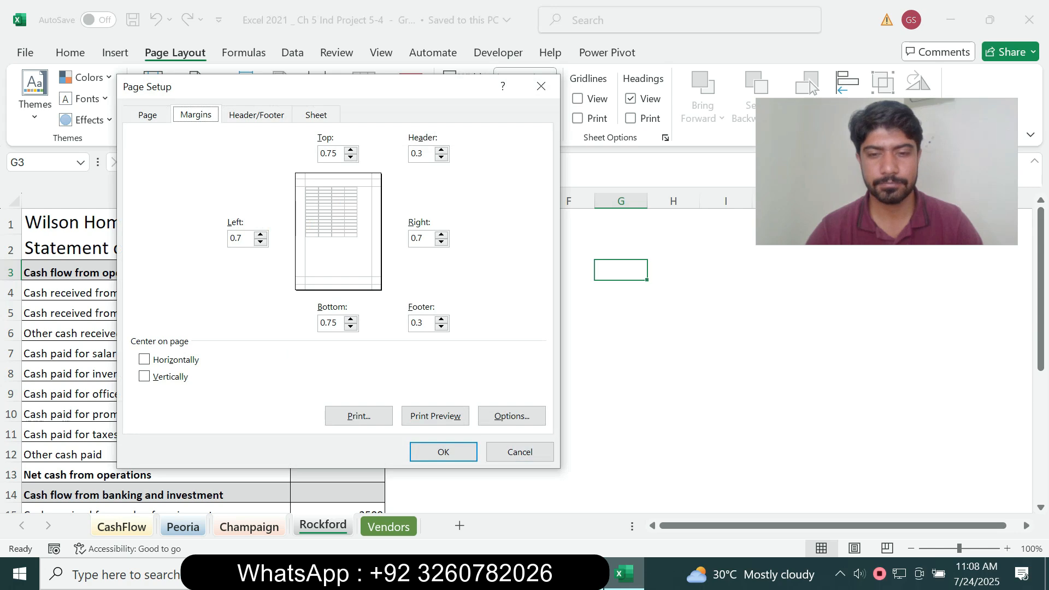
{"action": "left_click", "coordinate": [584, 574]}
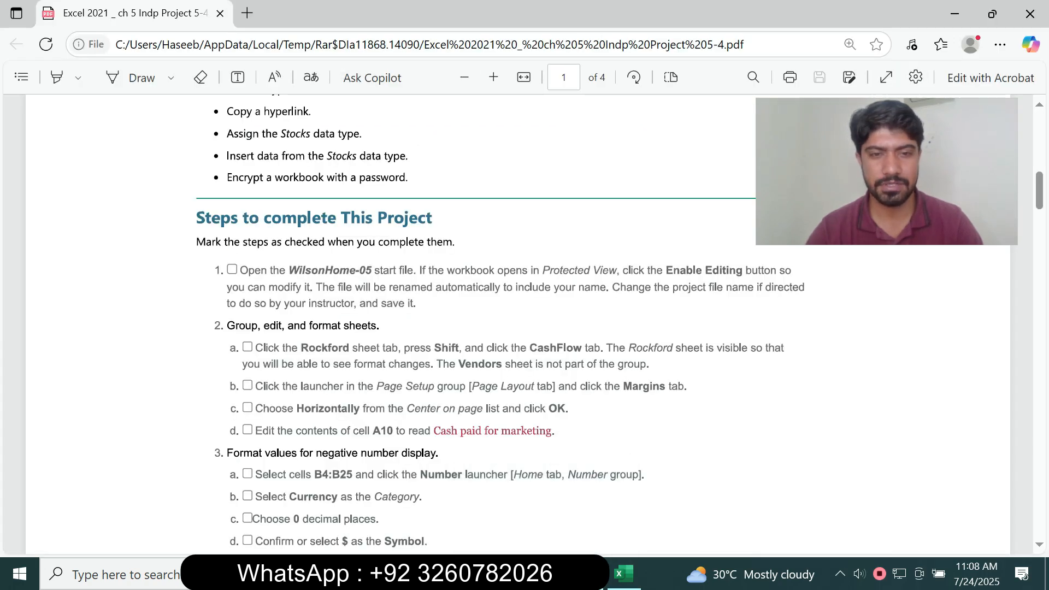
{"action": "left_click", "coordinate": [624, 574]}
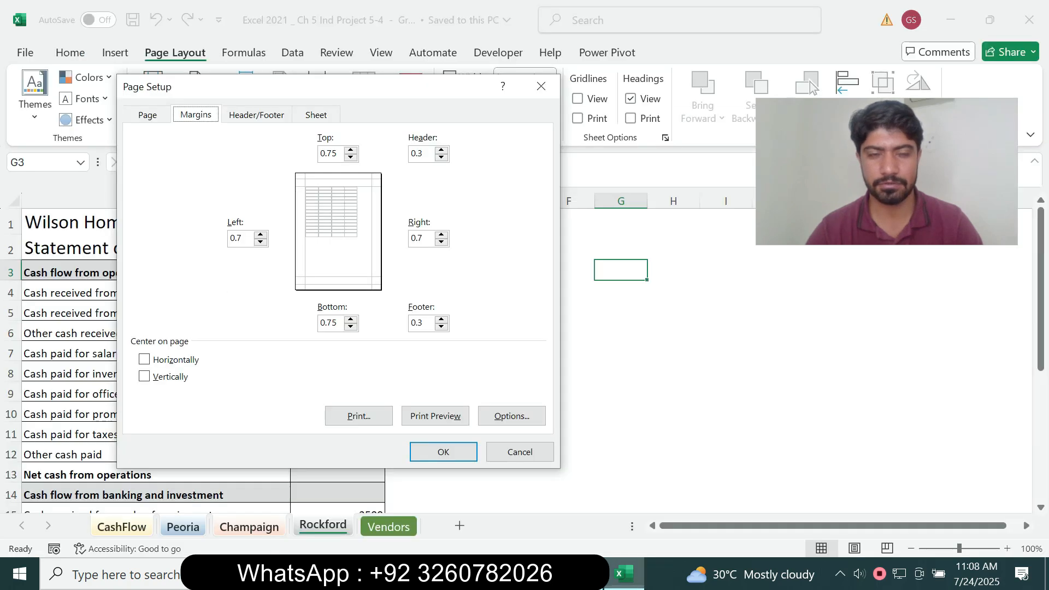
{"action": "left_click", "coordinate": [145, 360]}
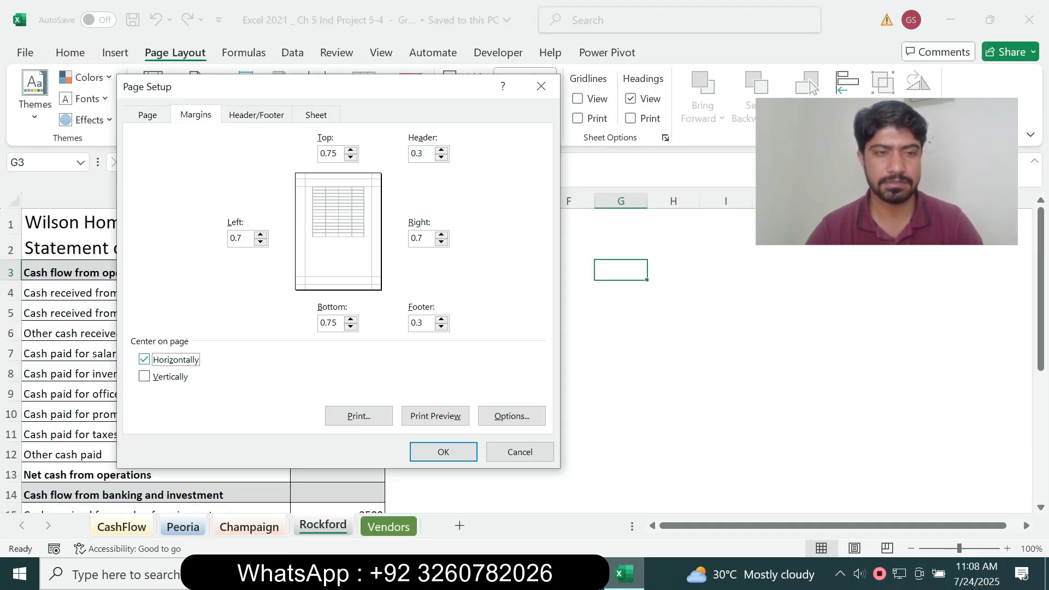
{"action": "key", "text": "alt+Tab"}
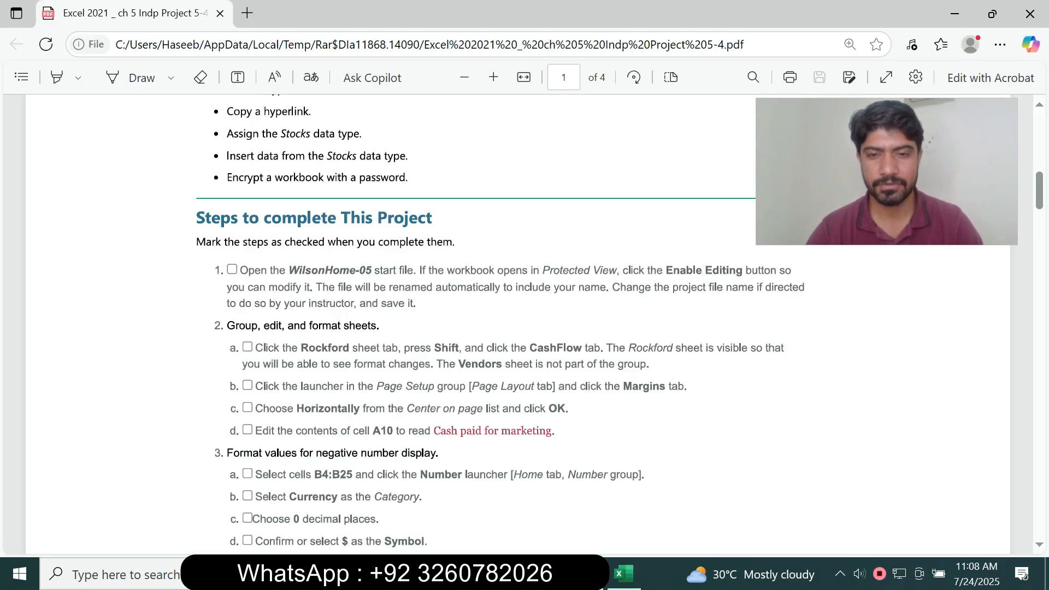
{"action": "key", "text": "alt+Tab"}
{"action": "key", "text": "Return"}
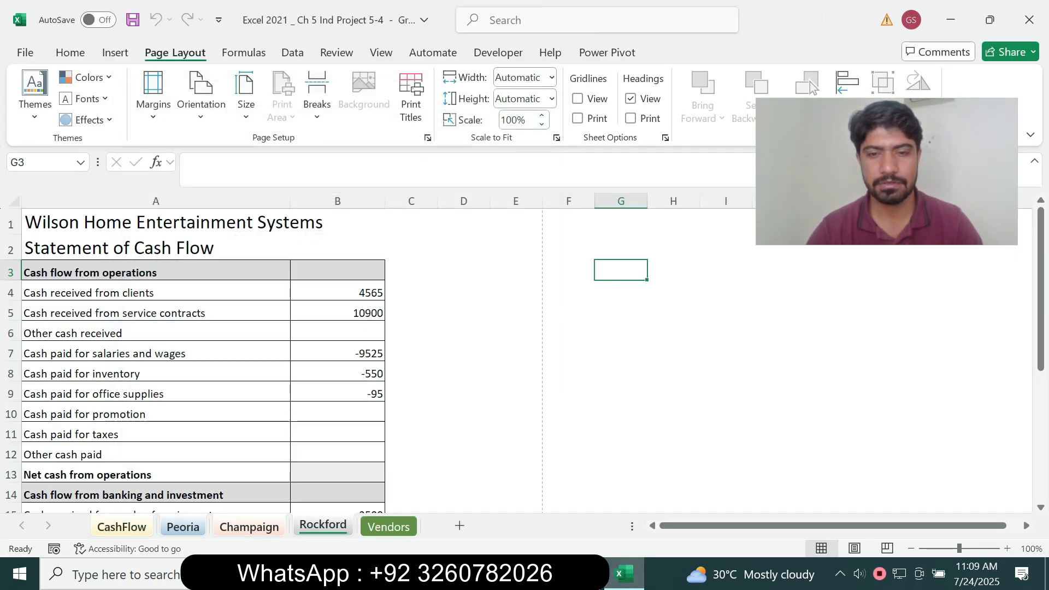
- Following instruction 2d in the PDF, change cell A10 on the grouped sheets to "Cash paid for Marketing"
{"action": "left_click", "coordinate": [583, 574]}
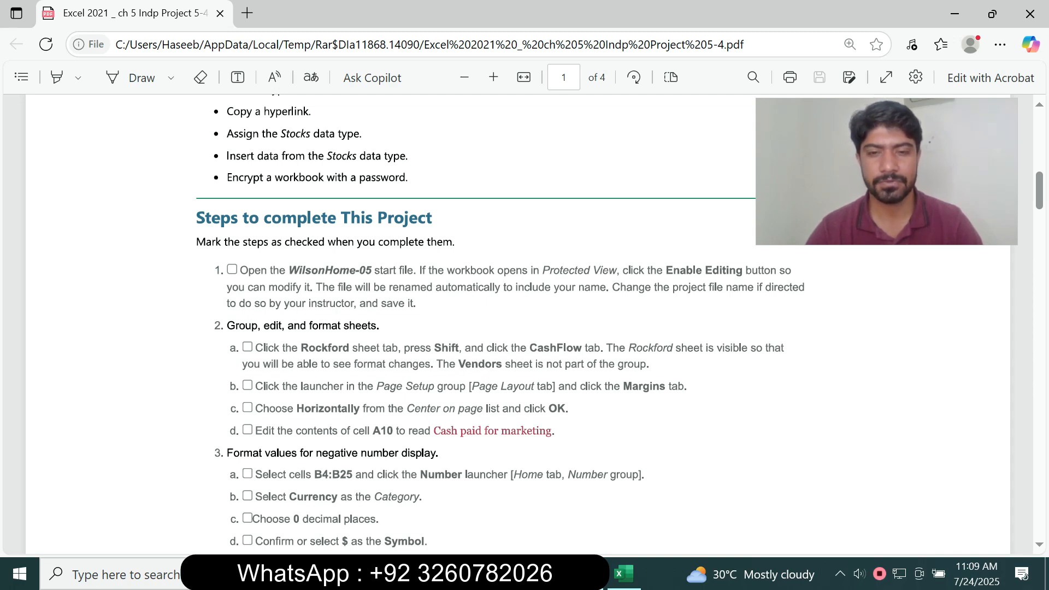
{"action": "left_click", "coordinate": [623, 574]}
{"action": "left_click", "coordinate": [41, 163]}
{"action": "type", "text": "A10"}
{"action": "key", "text": "Return"}
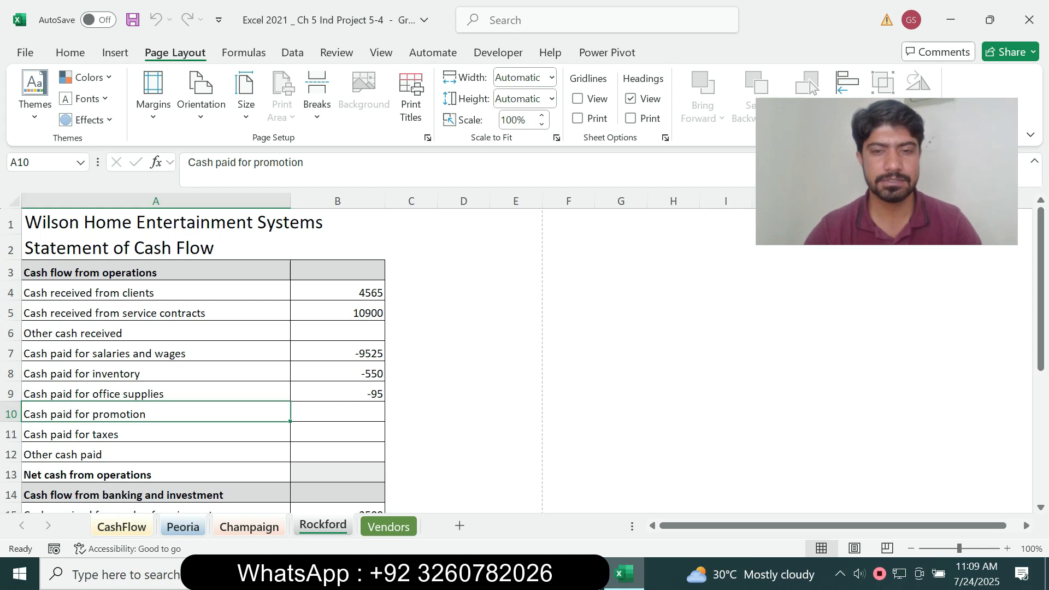
{"action": "key", "text": "alt+Tab"}
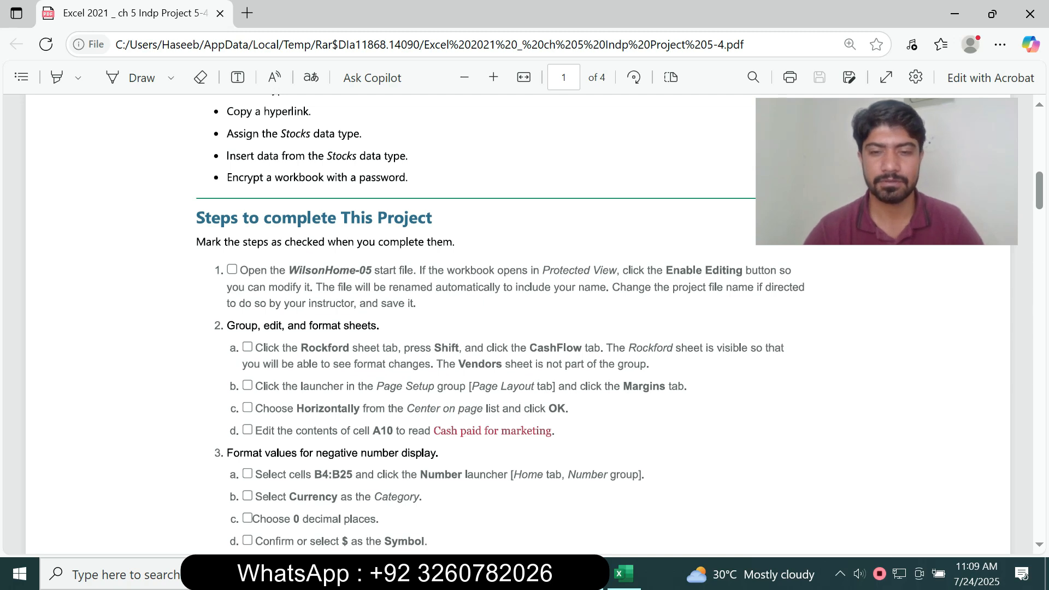
{"action": "key", "text": "alt+Tab"}
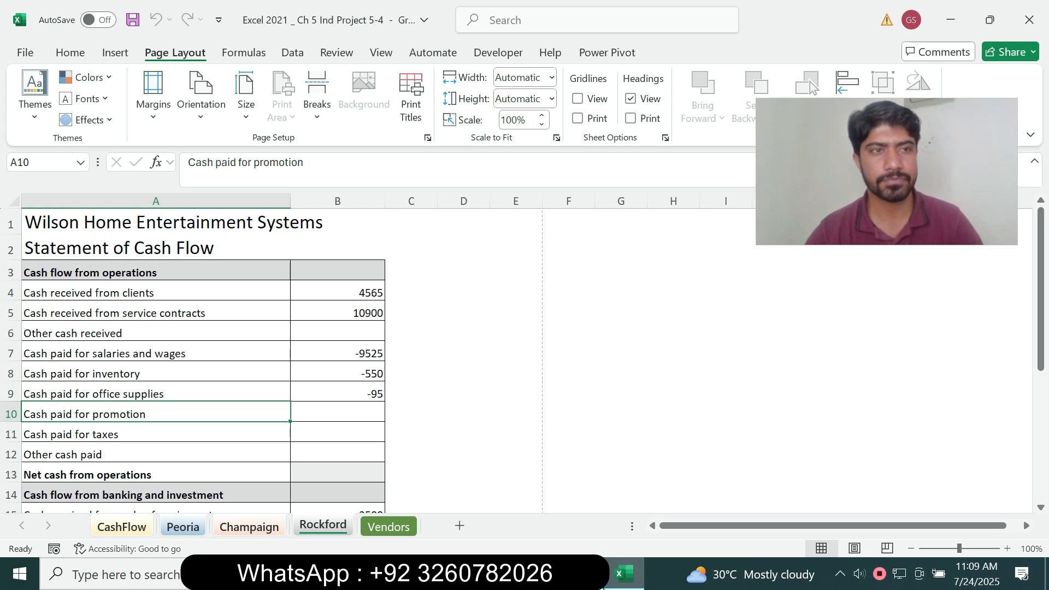
{"action": "key", "text": "alt+Tab"}
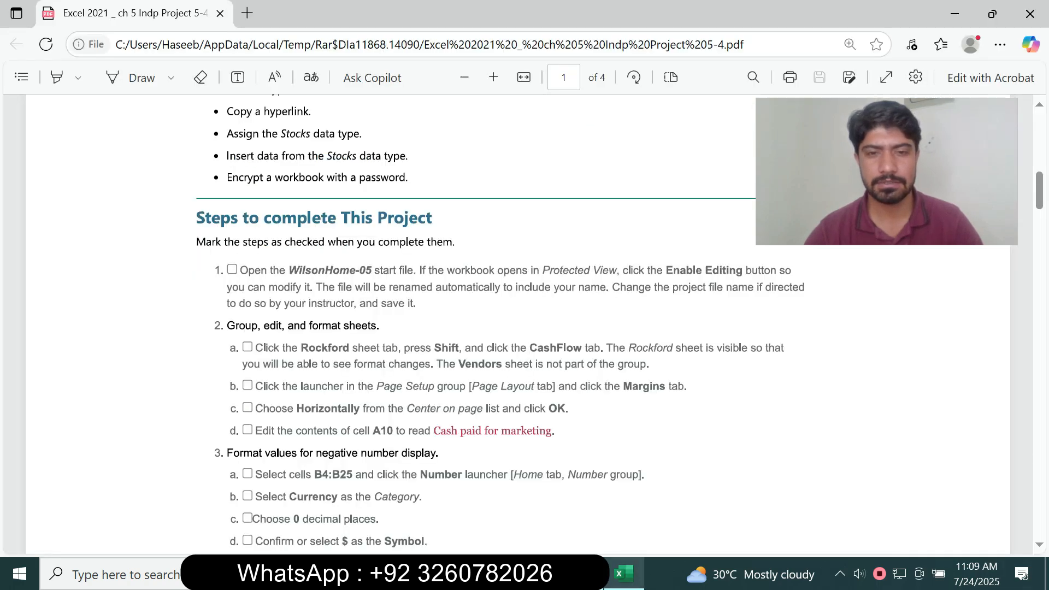
{"action": "key", "text": "alt+Tab"}
{"action": "left_click_drag", "start_coordinate": [254, 163], "coordinate": [343, 164]}
{"action": "type", "text": "Mar"}
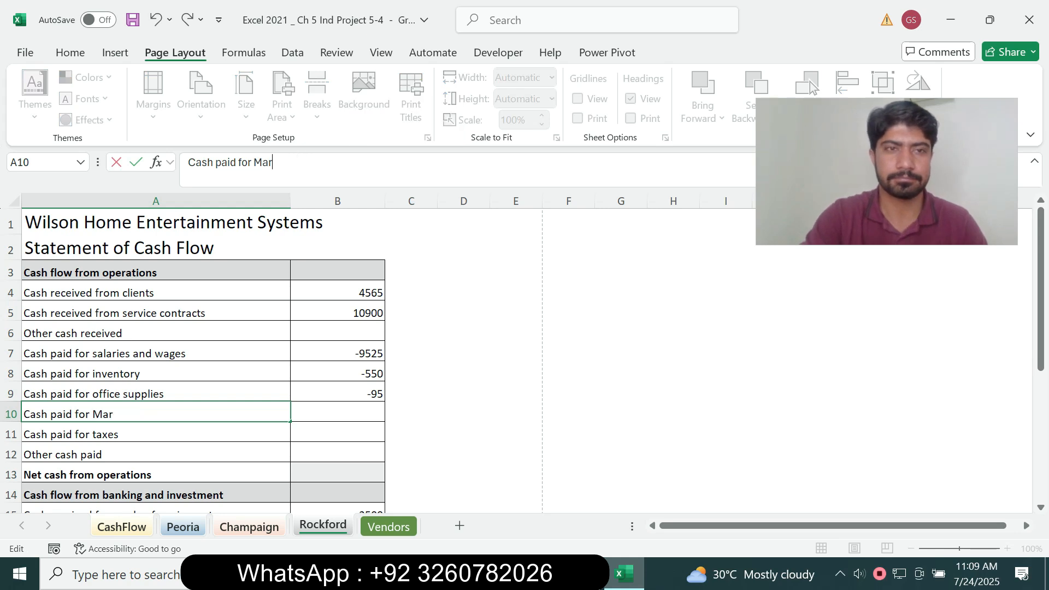
{"action": "type", "text": "keting"}
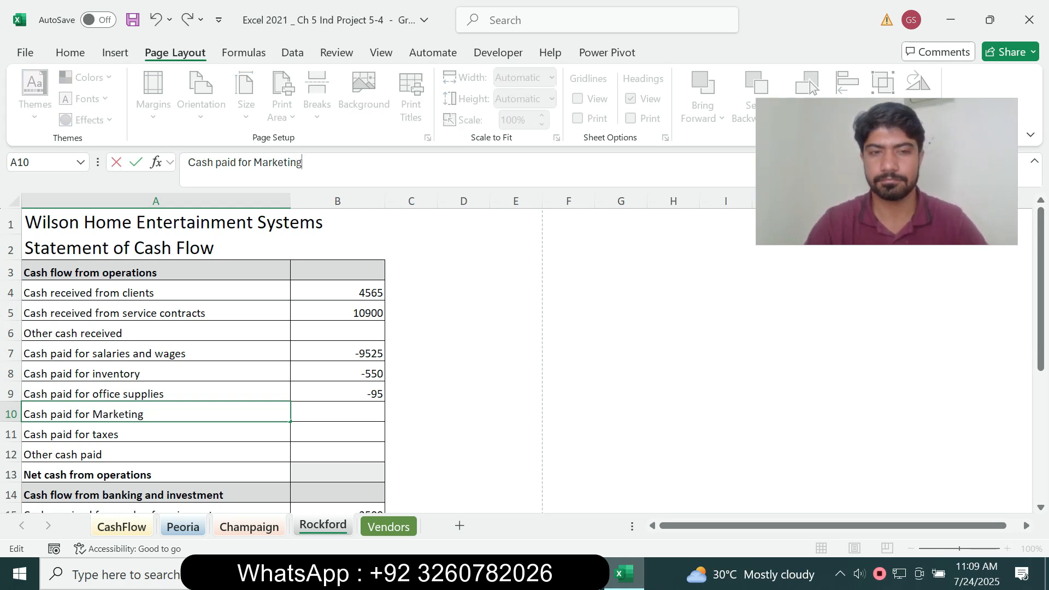
{"action": "key", "text": "Return"}
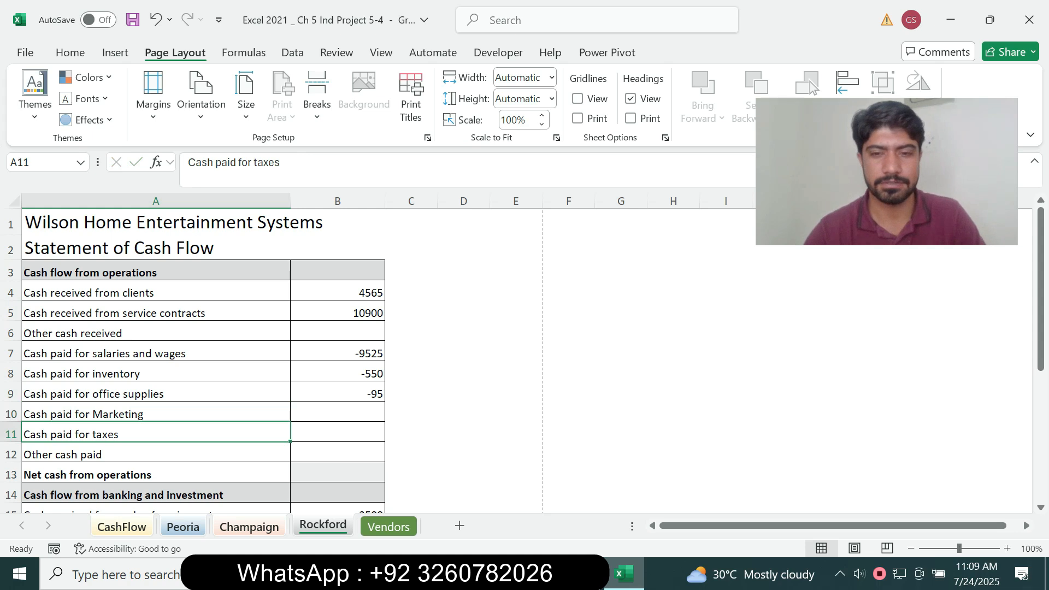
- Compare the A10 wording with the PDF and correct it to "Cash paid for marketing" with a lowercase m
{"action": "key", "text": "alt+Tab"}
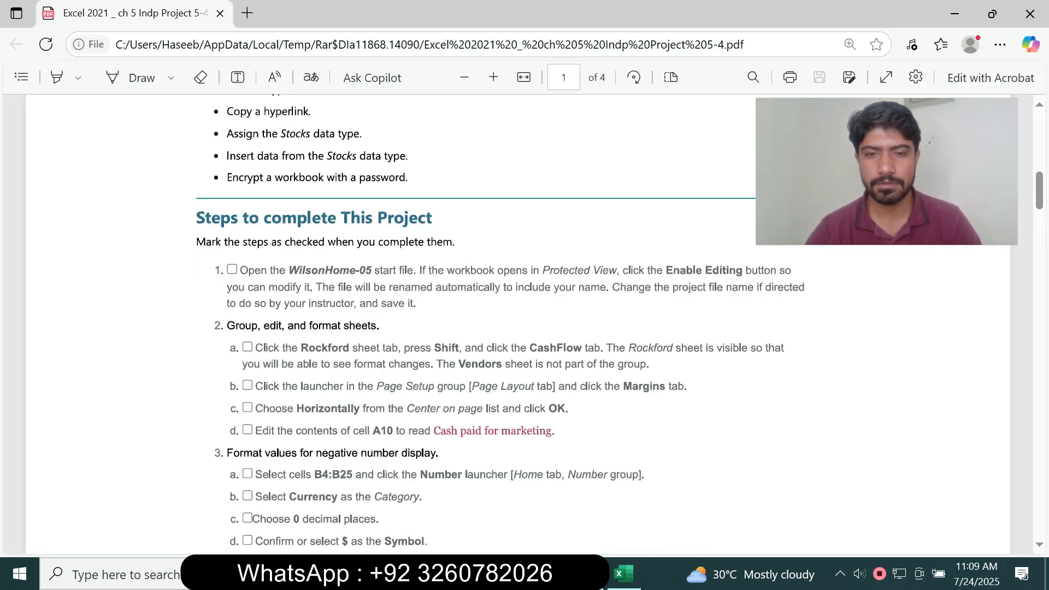
{"action": "key", "text": "alt+Tab"}
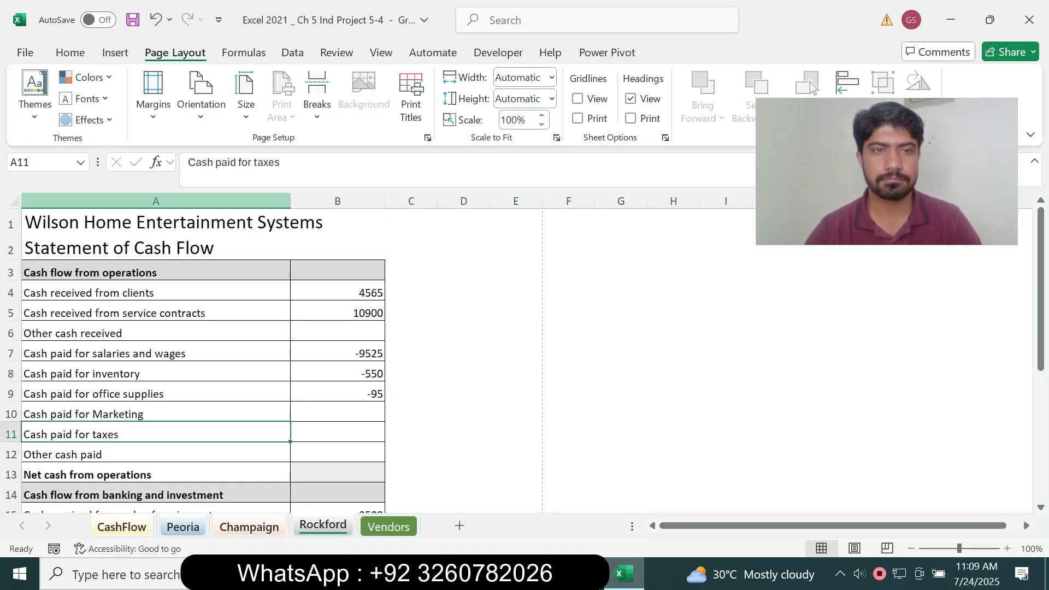
{"action": "left_click", "coordinate": [155, 414]}
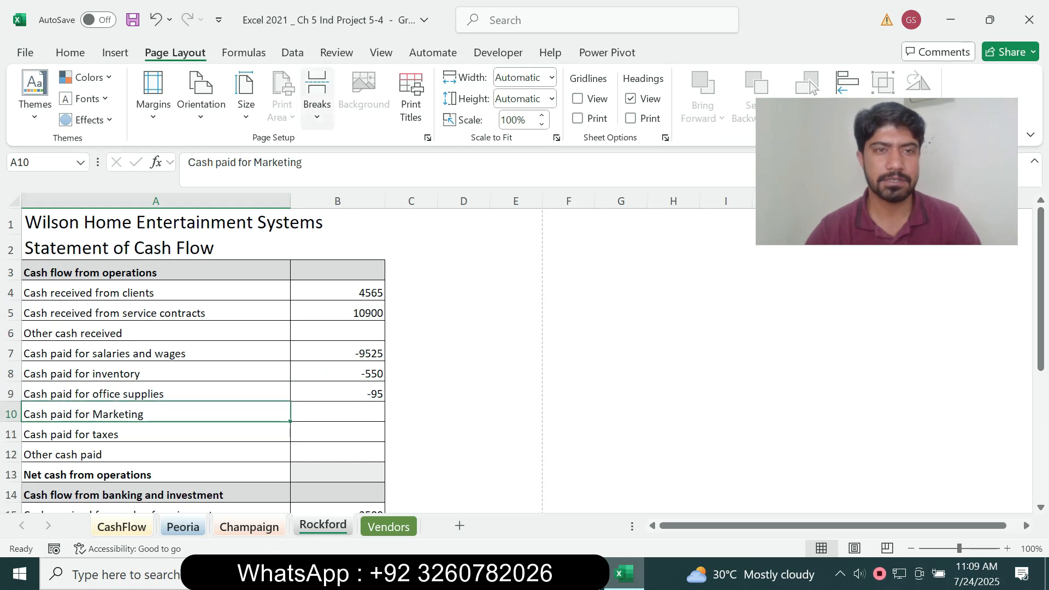
{"action": "left_click", "coordinate": [263, 163]}
{"action": "key", "text": "BackSpace"}
{"action": "type", "text": "m"}
{"action": "key", "text": "Return"}
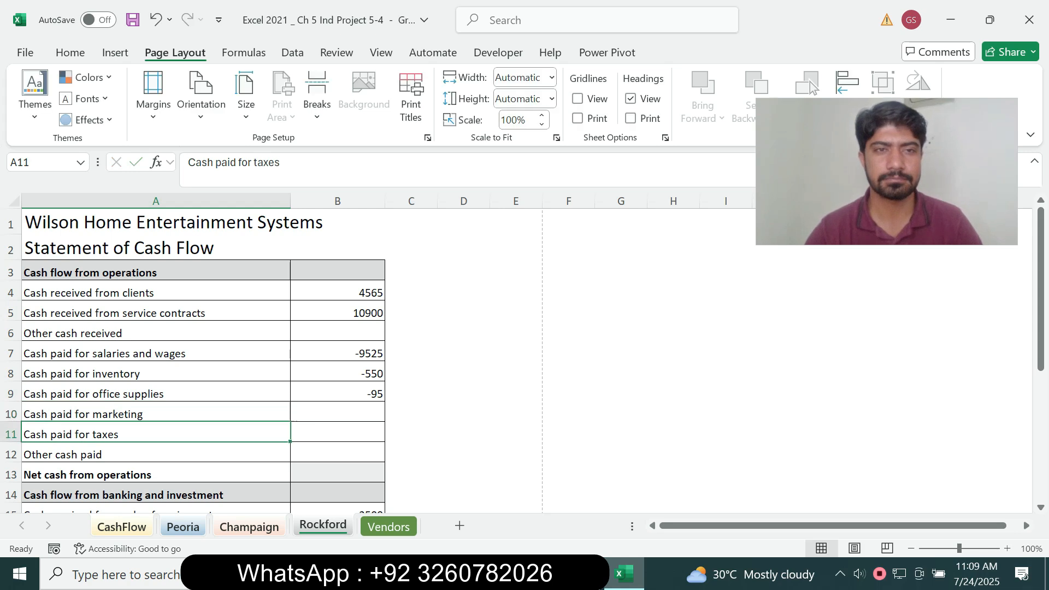
{"action": "key", "text": "Up"}
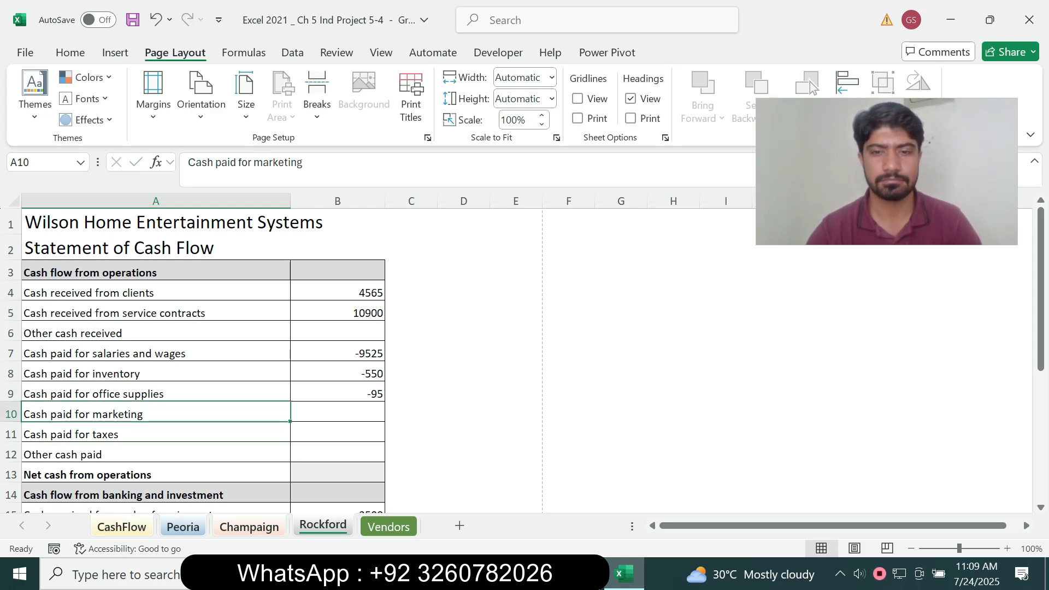
- Read the step 3 instructions in the PDF and select cells B4:B25 on the grouped Excel sheets
{"action": "key", "text": "alt+Tab"}
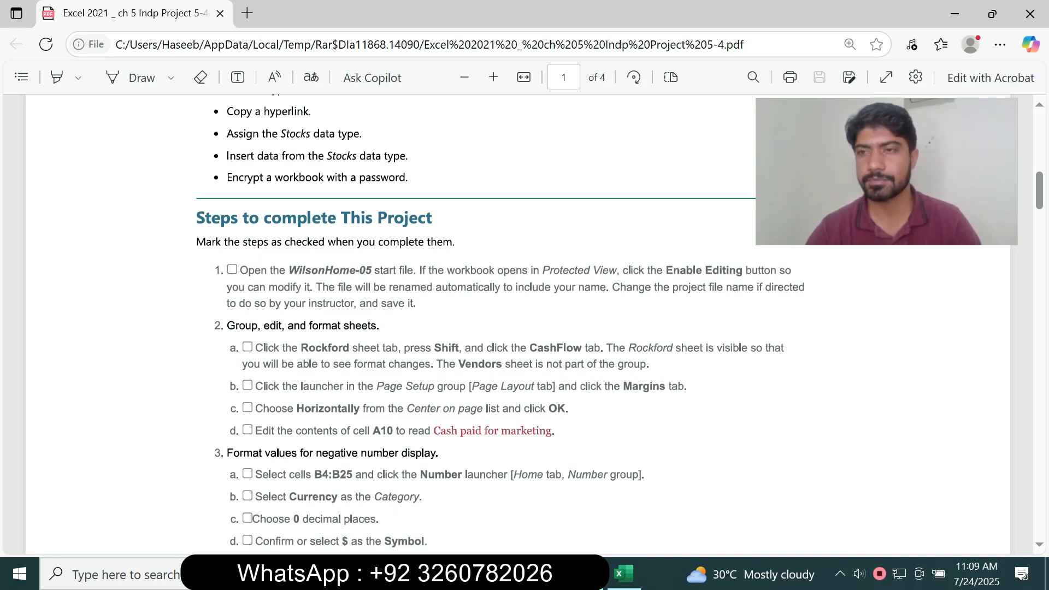
{"action": "scroll", "coordinate": [509, 323], "scroll_direction": "down", "scroll_amount": 2}
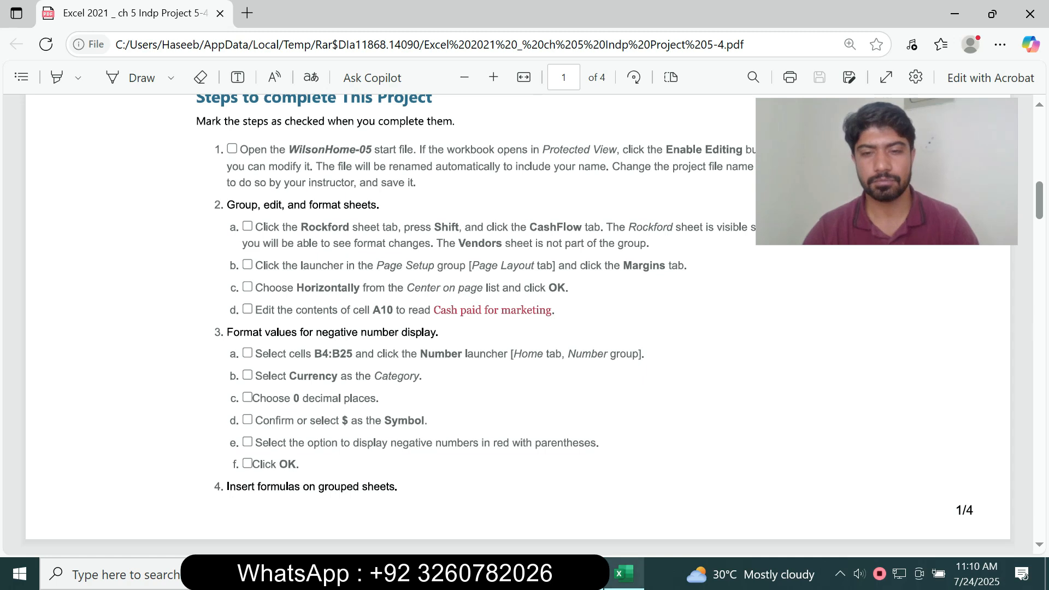
{"action": "left_click", "coordinate": [624, 574]}
{"action": "left_click", "coordinate": [47, 163]}
{"action": "type", "text": "B4:"}
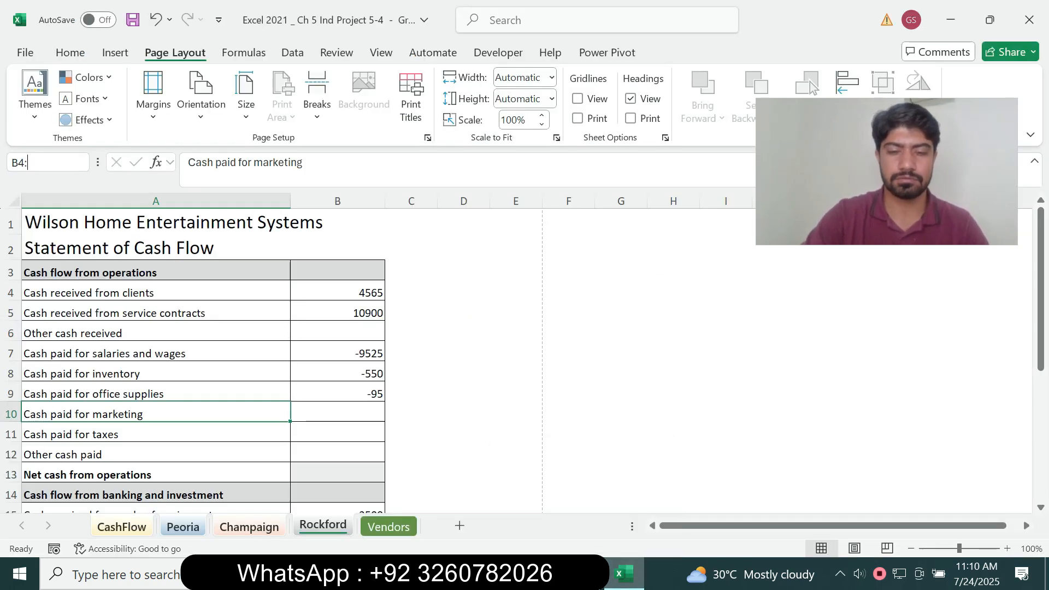
{"action": "type", "text": "B25"}
{"action": "key", "text": "Return"}
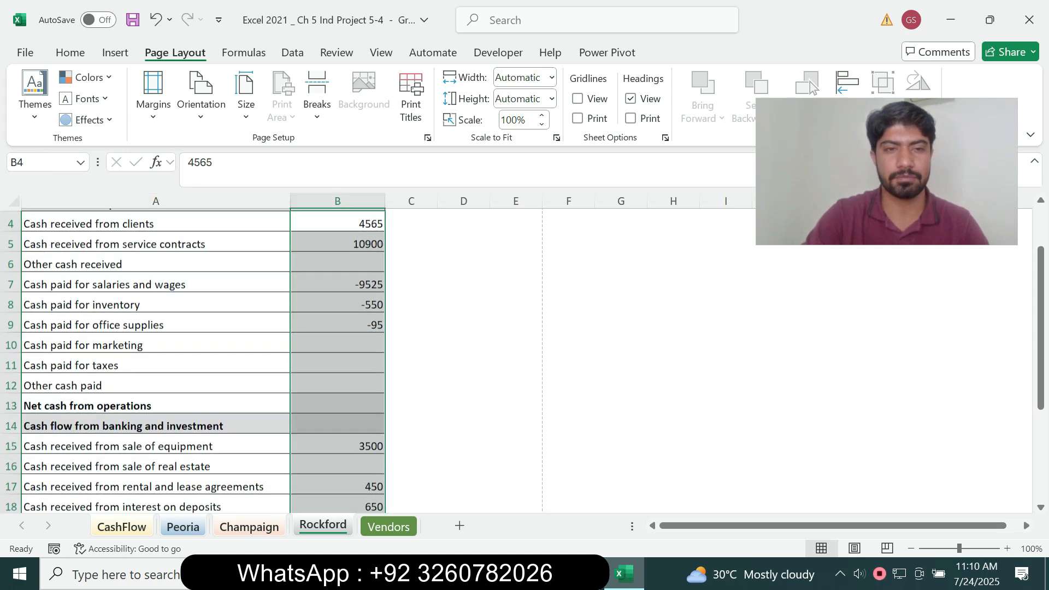
- Consult the PDF instructions and format the selected B4:B25 values as Currency with 0 decimal places
{"action": "key", "text": "alt+Tab"}
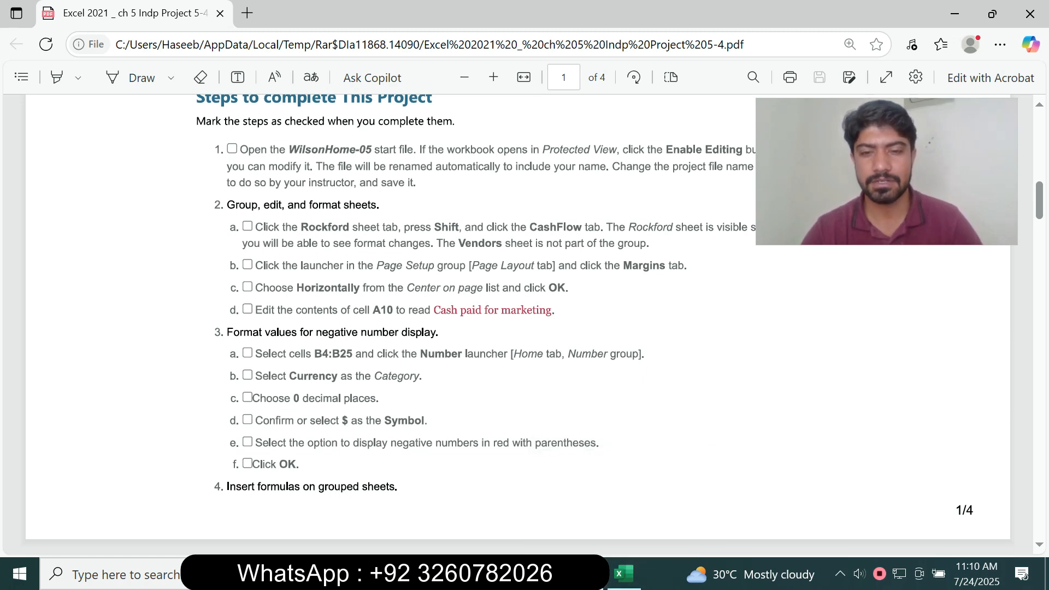
{"action": "left_click", "coordinate": [623, 574]}
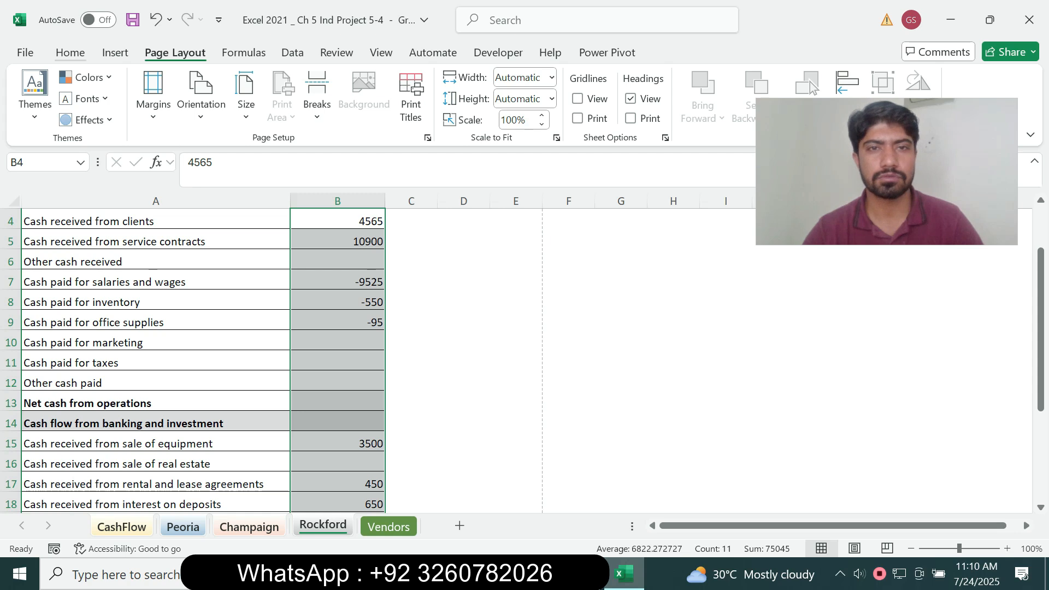
{"action": "left_click", "coordinate": [70, 52]}
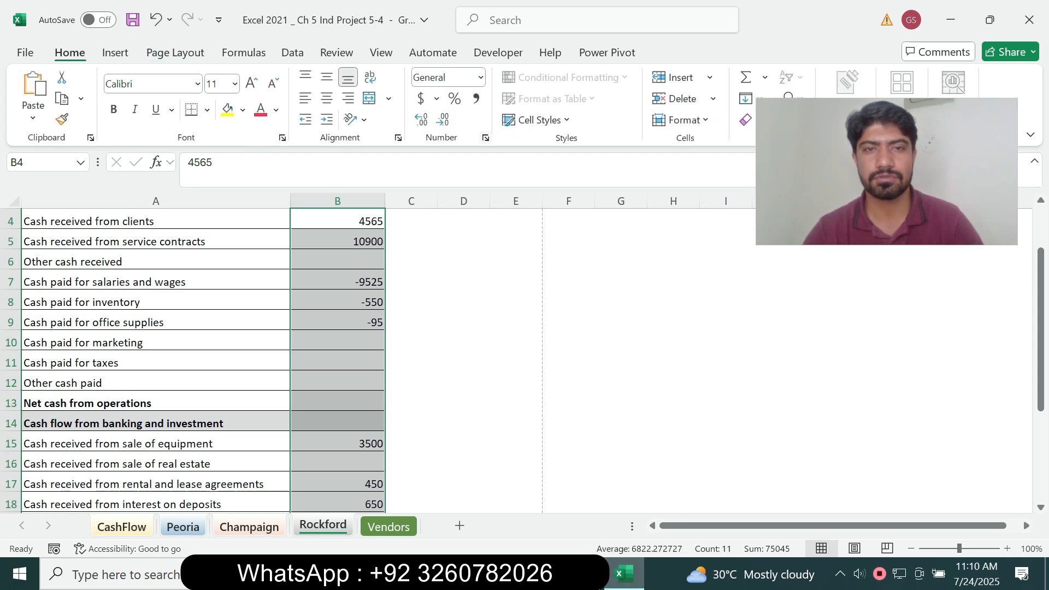
{"action": "key", "text": "ctrl+1"}
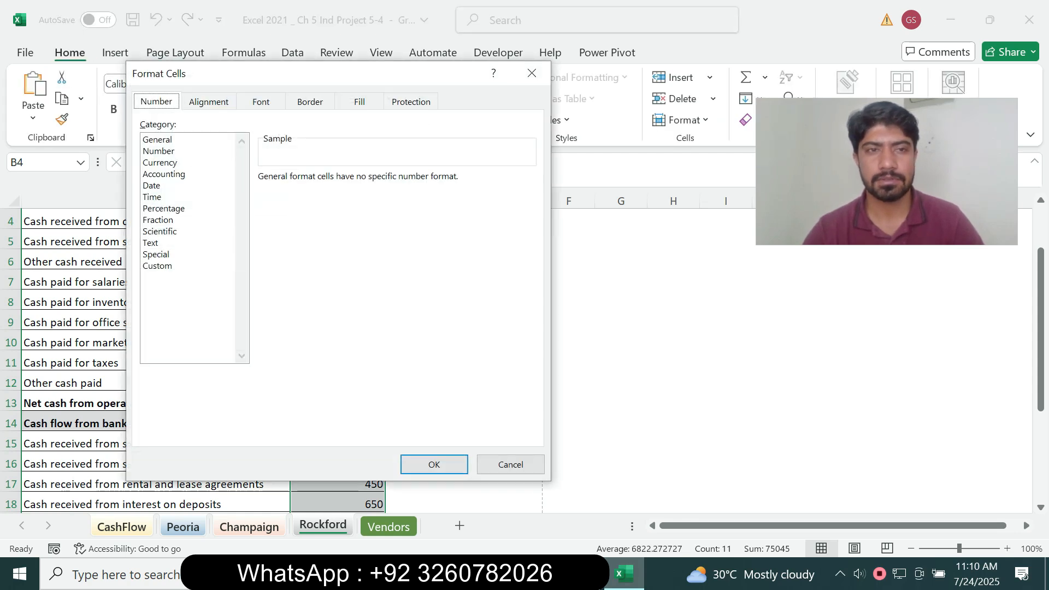
{"action": "key", "text": "alt+Tab"}
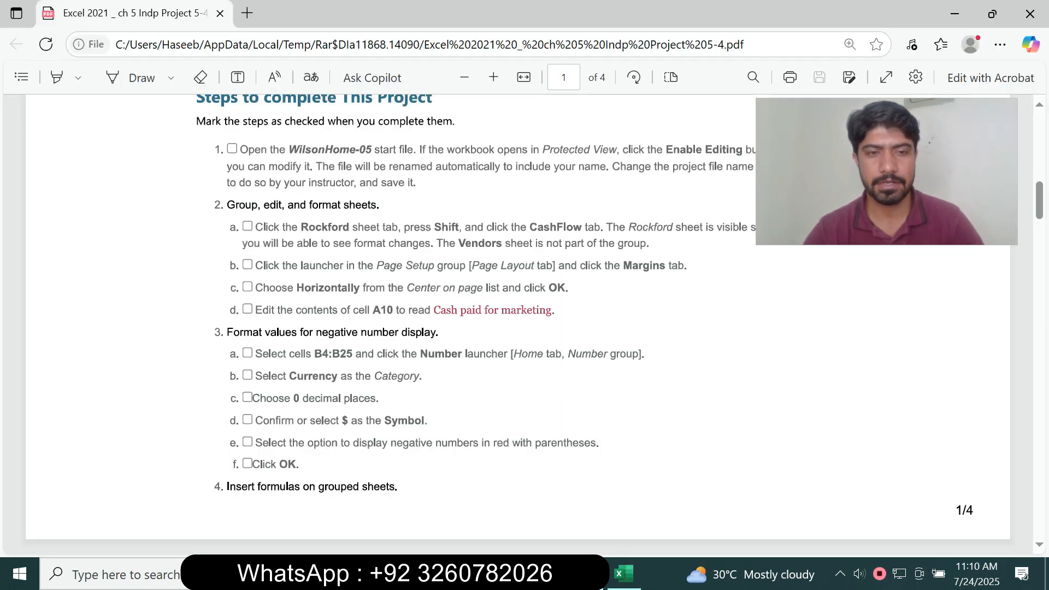
{"action": "key", "text": "alt+Tab"}
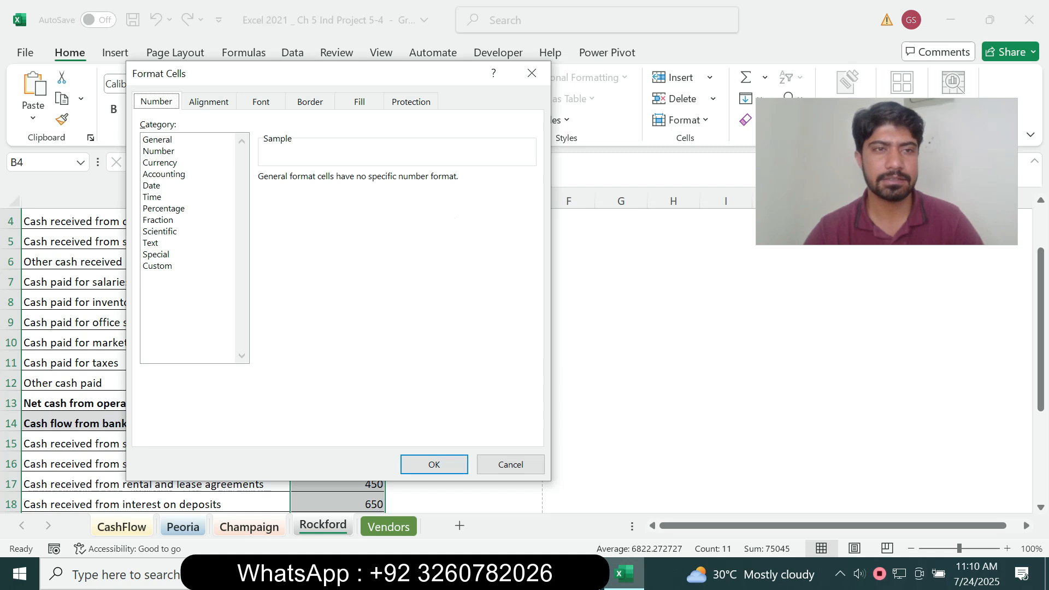
{"action": "left_click", "coordinate": [160, 163]}
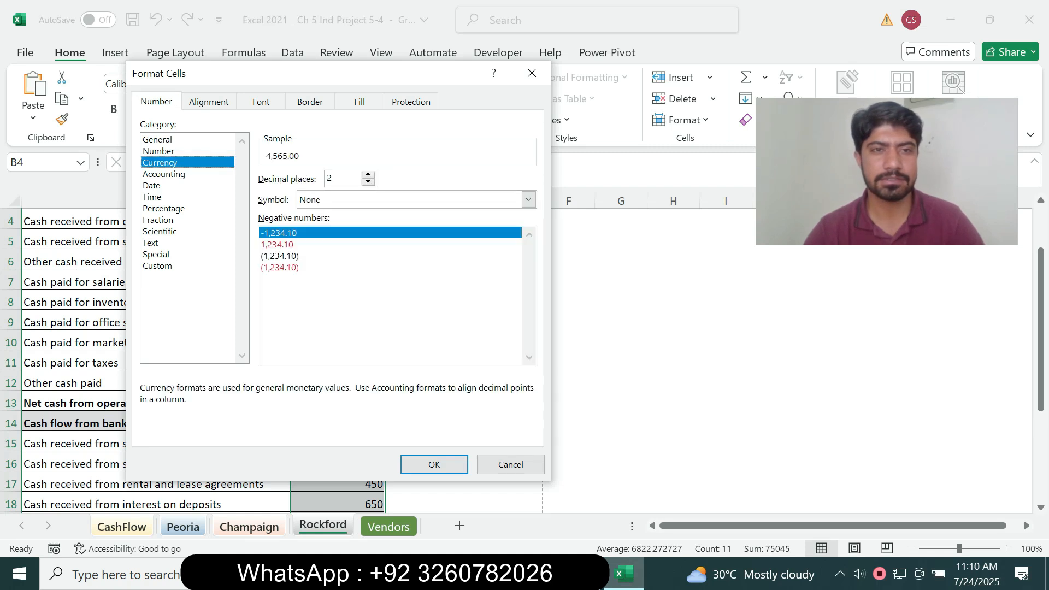
{"action": "key", "text": "alt+Tab"}
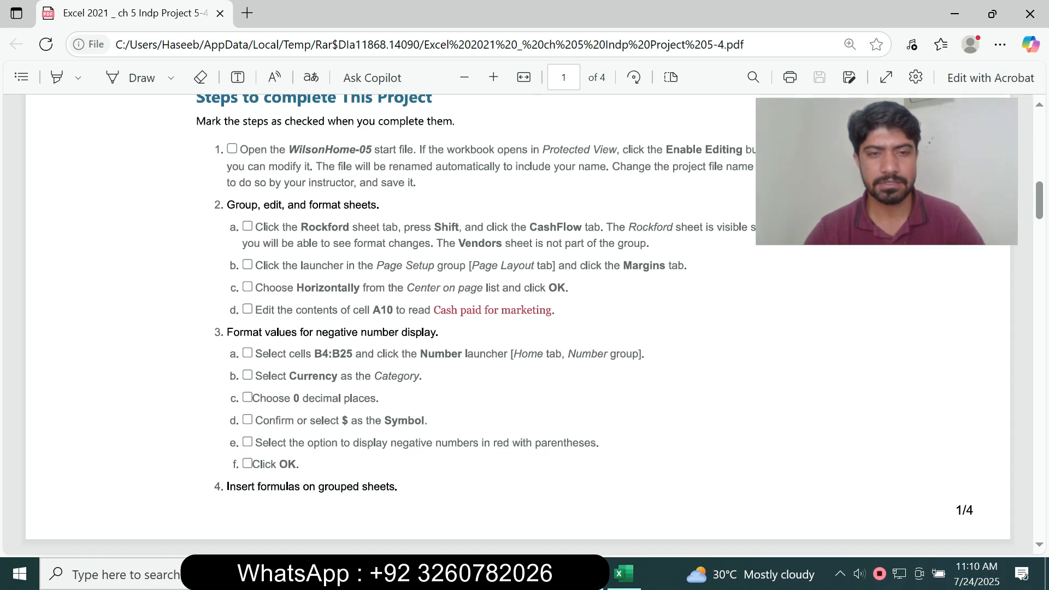
{"action": "left_click", "coordinate": [624, 573]}
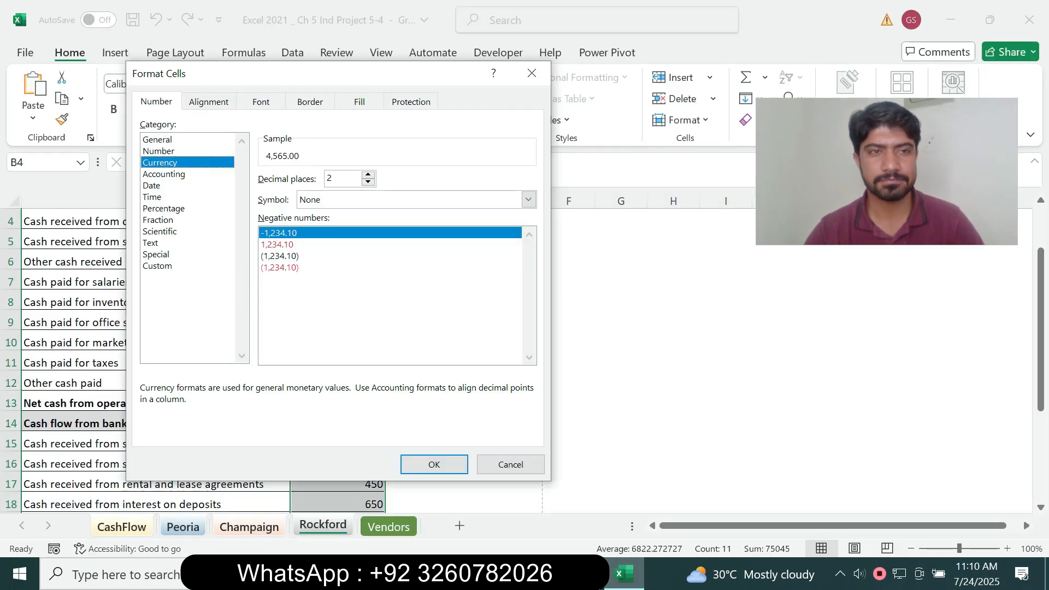
{"action": "key", "text": "alt+Tab"}
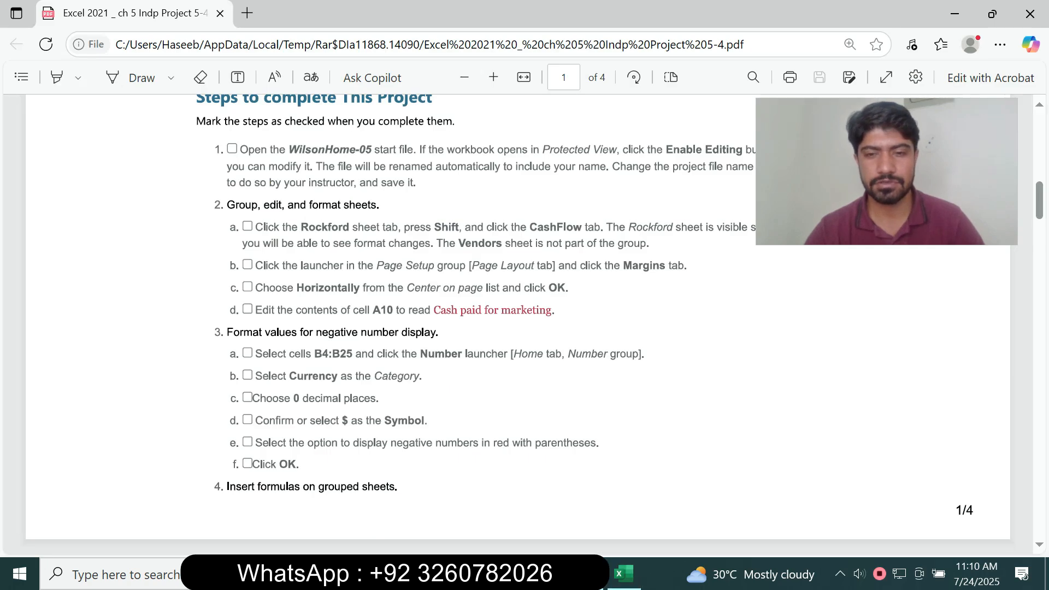
{"action": "left_click", "coordinate": [624, 574]}
{"action": "left_click", "coordinate": [368, 183]}
{"action": "left_click", "coordinate": [368, 183]}
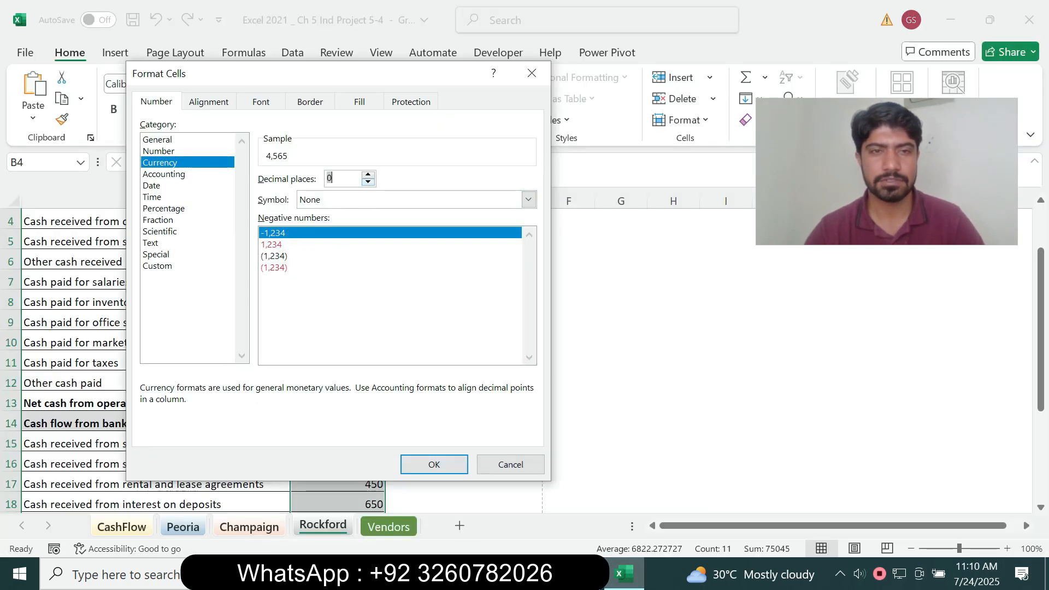
{"action": "left_click", "coordinate": [434, 465]}
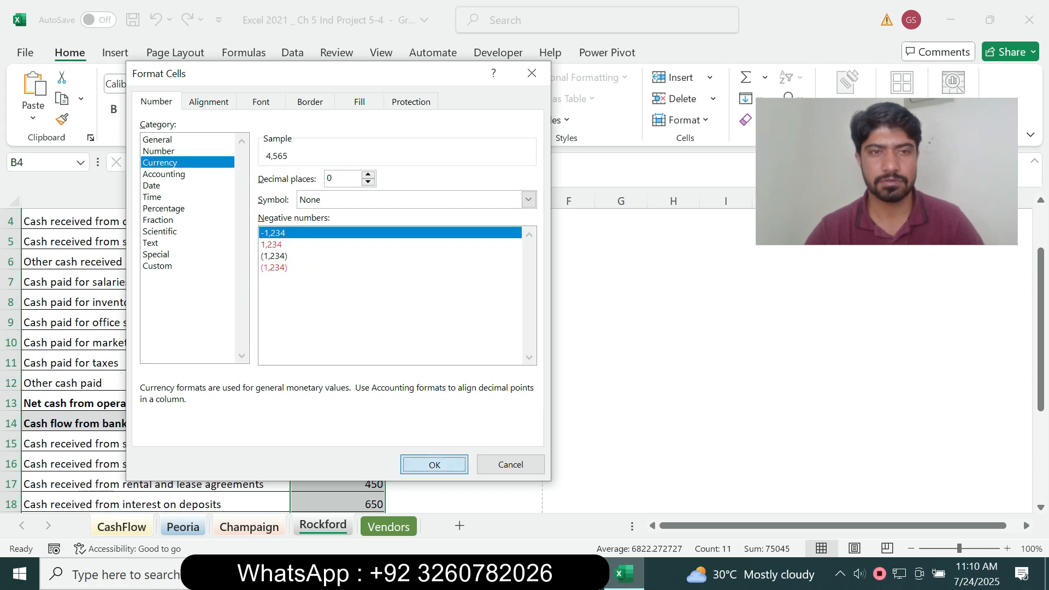
- After checking the PDF, apply the $ English (United States) Accounting format with 0 decimal places to B4:B25
{"action": "key", "text": "alt+Tab"}
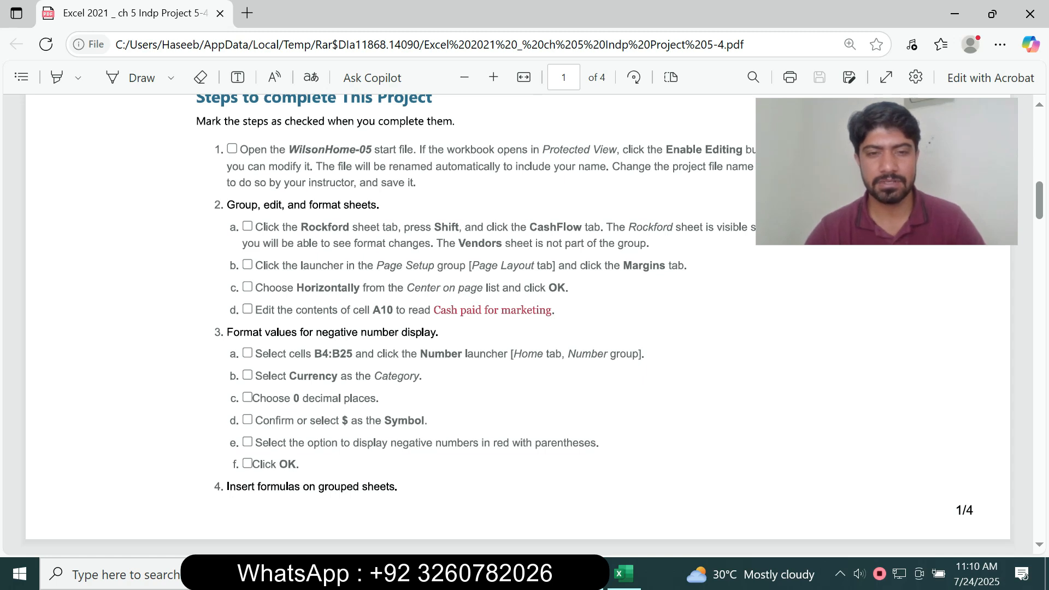
{"action": "left_click", "coordinate": [624, 573]}
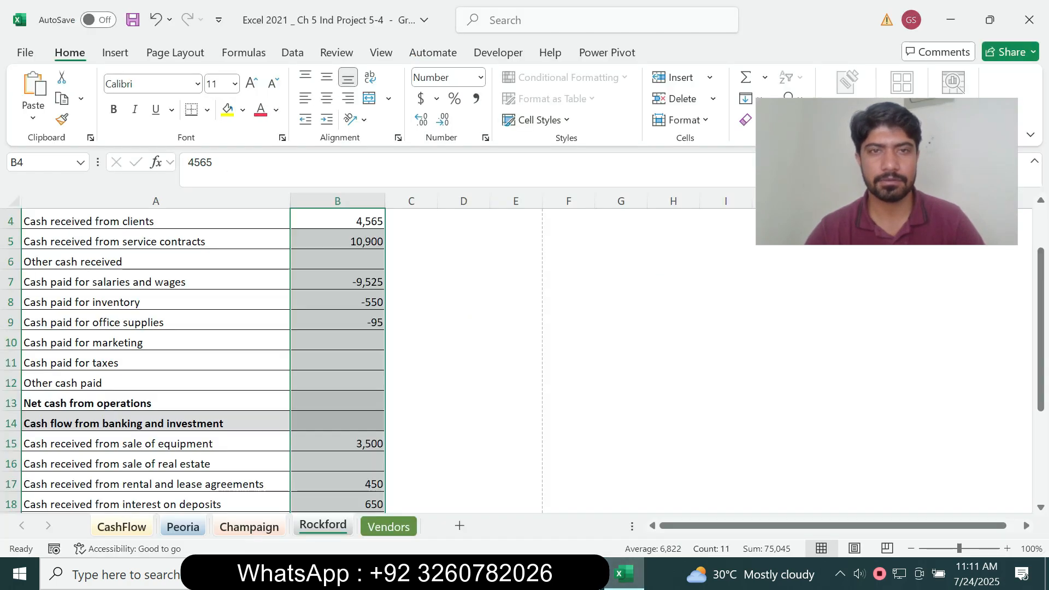
{"action": "left_click", "coordinate": [437, 99]}
{"action": "left_click", "coordinate": [475, 124]}
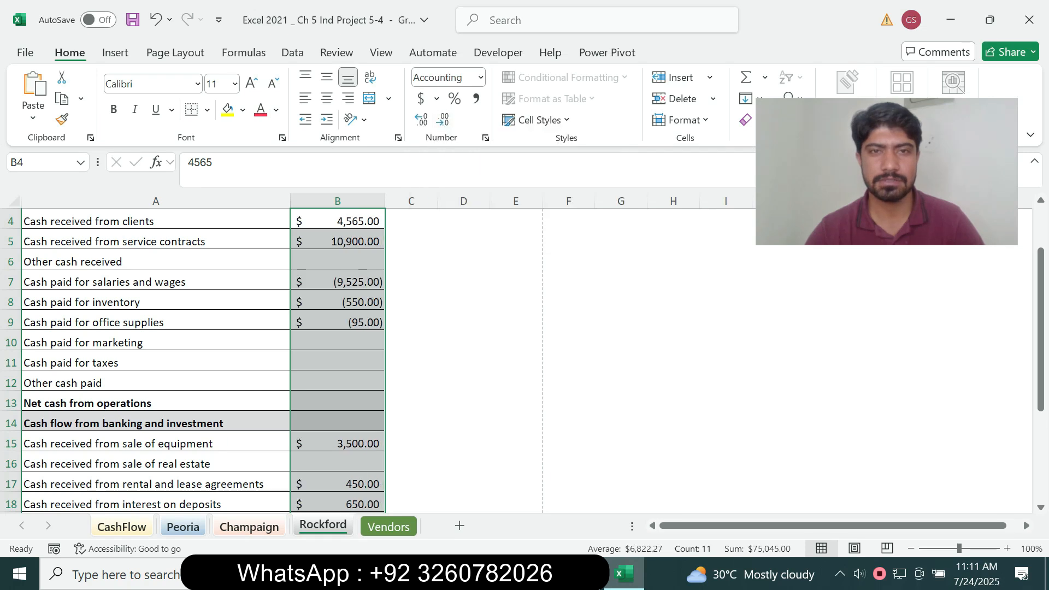
{"action": "right_click", "coordinate": [484, 139]}
{"action": "left_click", "coordinate": [485, 137]}
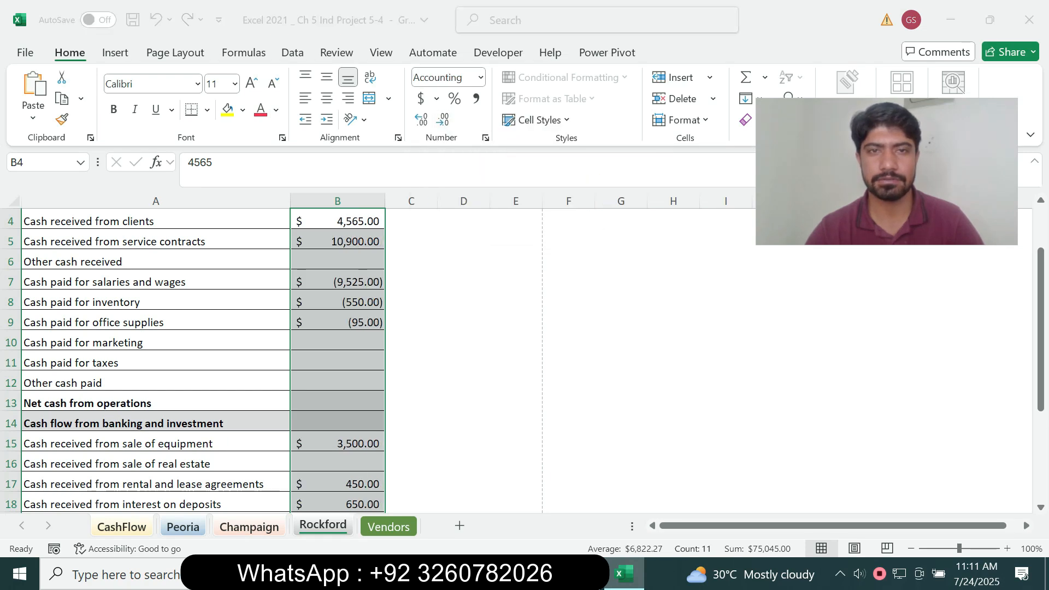
{"action": "left_click", "coordinate": [367, 182]}
{"action": "left_click", "coordinate": [368, 182]}
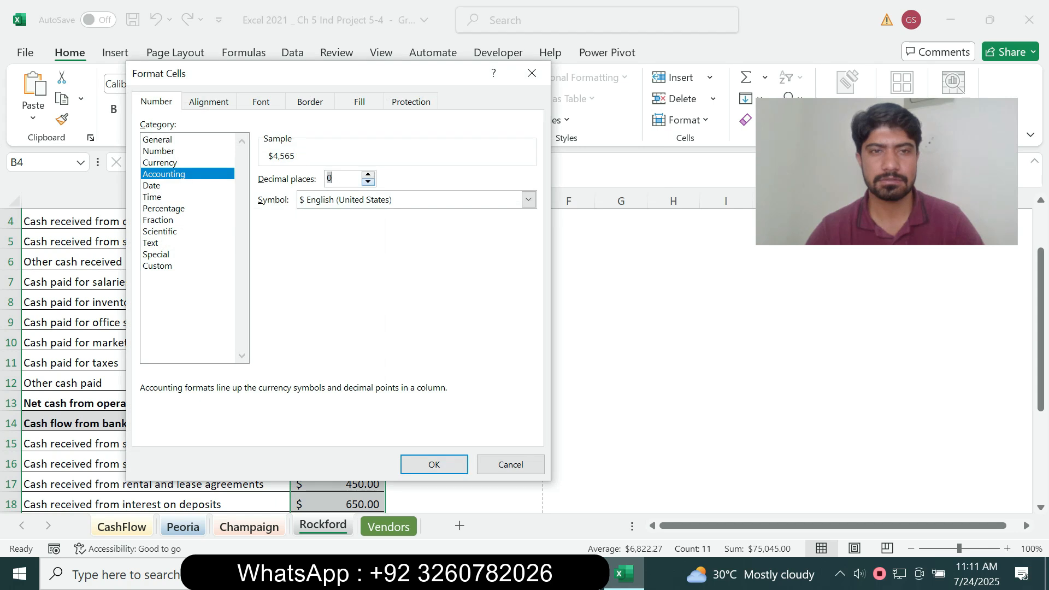
{"action": "left_click", "coordinate": [434, 464]}
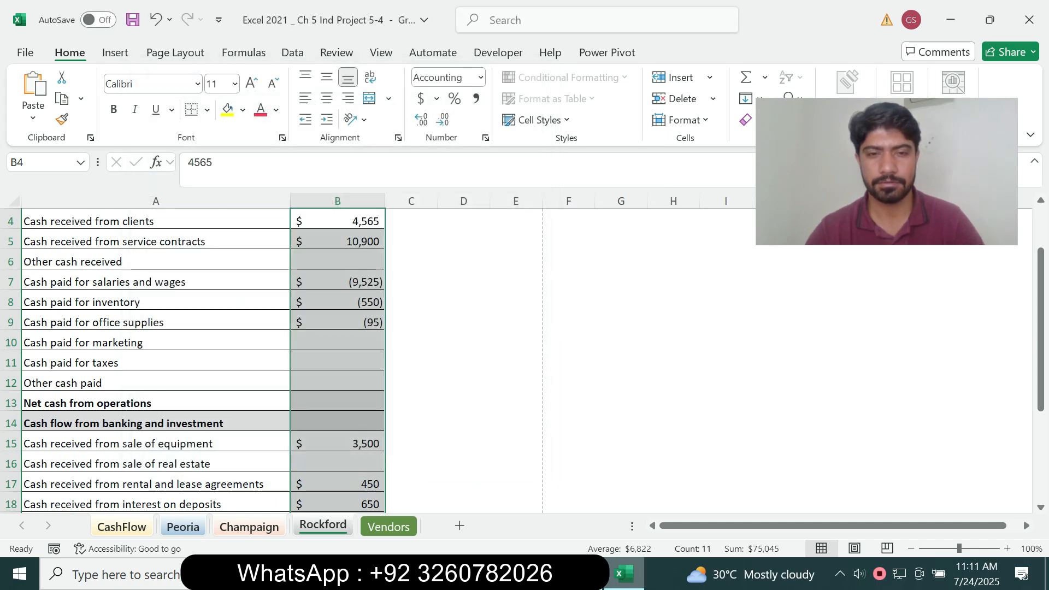
- Review the formatted B4:B25 values against step 3 of the PDF and open the number format settings for these cells
{"action": "mouse_move", "coordinate": [583, 574]}
{"action": "left_click_drag", "start_coordinate": [1041, 331], "coordinate": [1042, 292]}
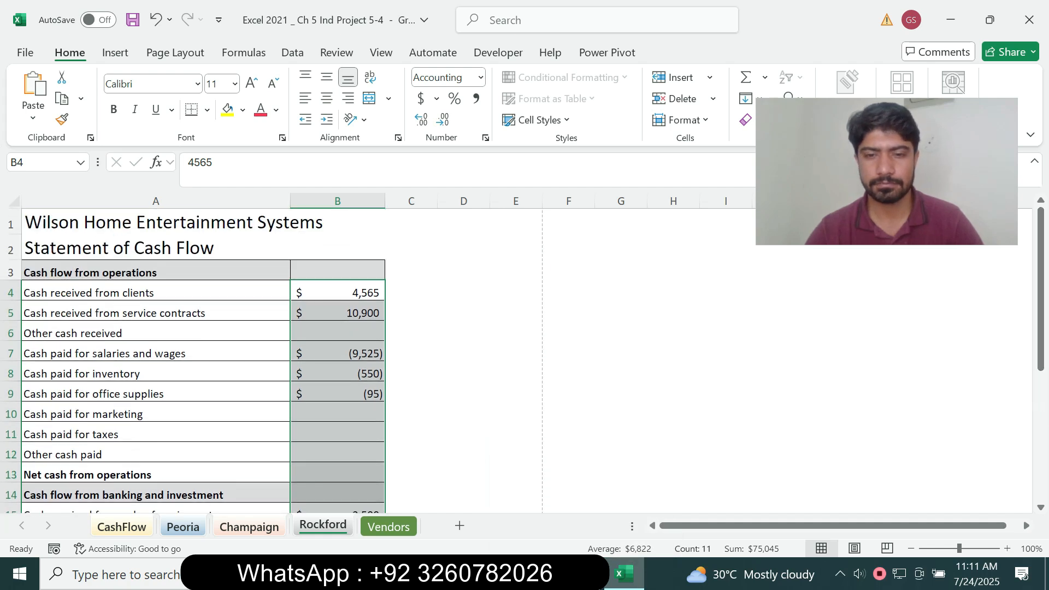
{"action": "left_click", "coordinate": [583, 574]}
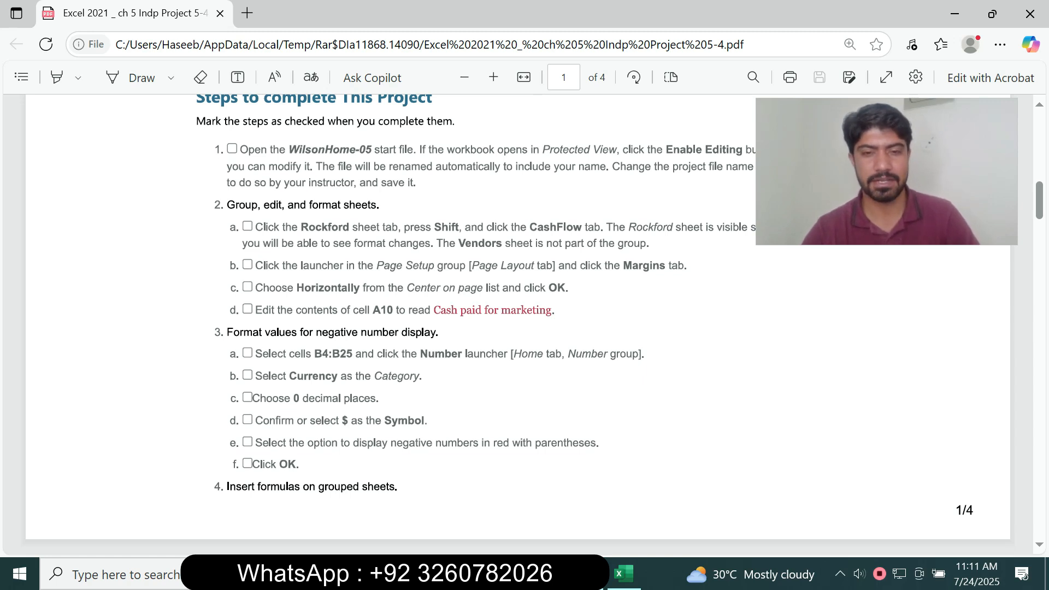
{"action": "left_click", "coordinate": [624, 574]}
{"action": "mouse_move", "coordinate": [1042, 327]}
{"action": "left_mouse_down"}
{"action": "mouse_move", "coordinate": [1042, 457]}
{"action": "mouse_move", "coordinate": [1042, 322]}
{"action": "left_mouse_up"}
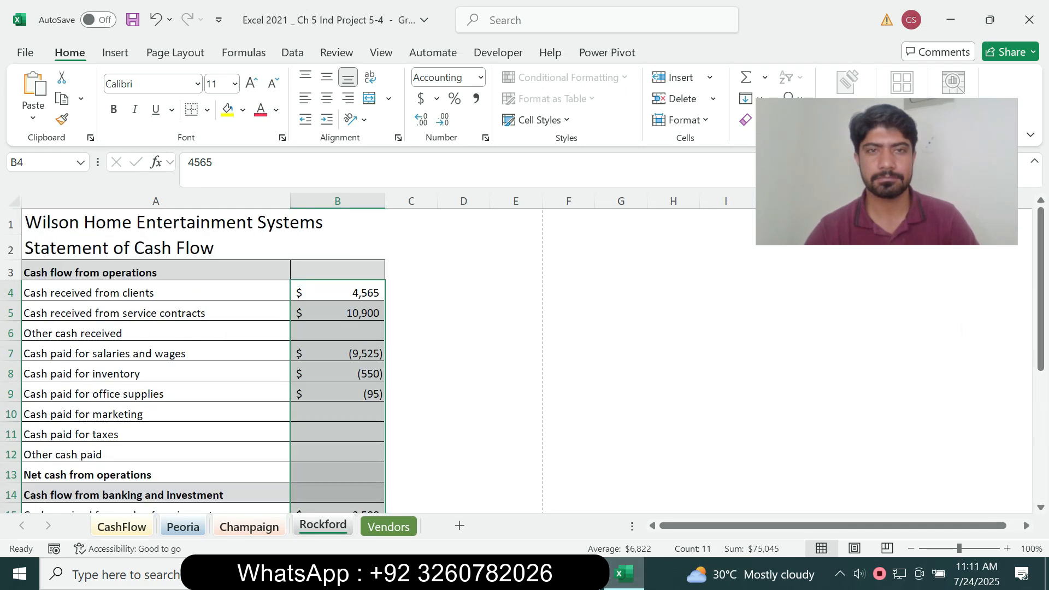
{"action": "right_click", "coordinate": [483, 138]}
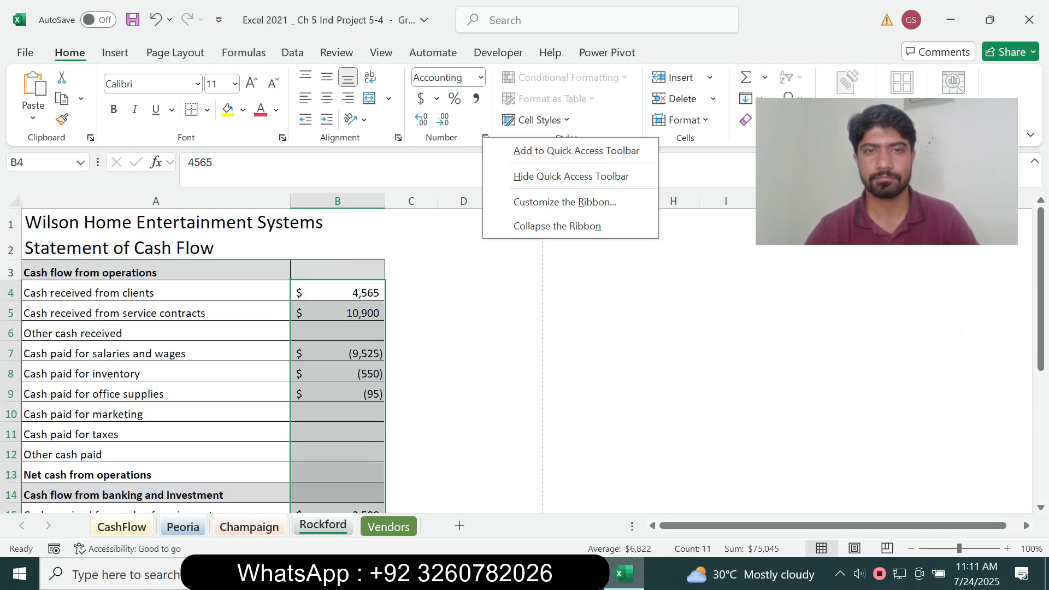
{"action": "left_click", "coordinate": [485, 138]}
{"action": "left_click", "coordinate": [485, 138]}
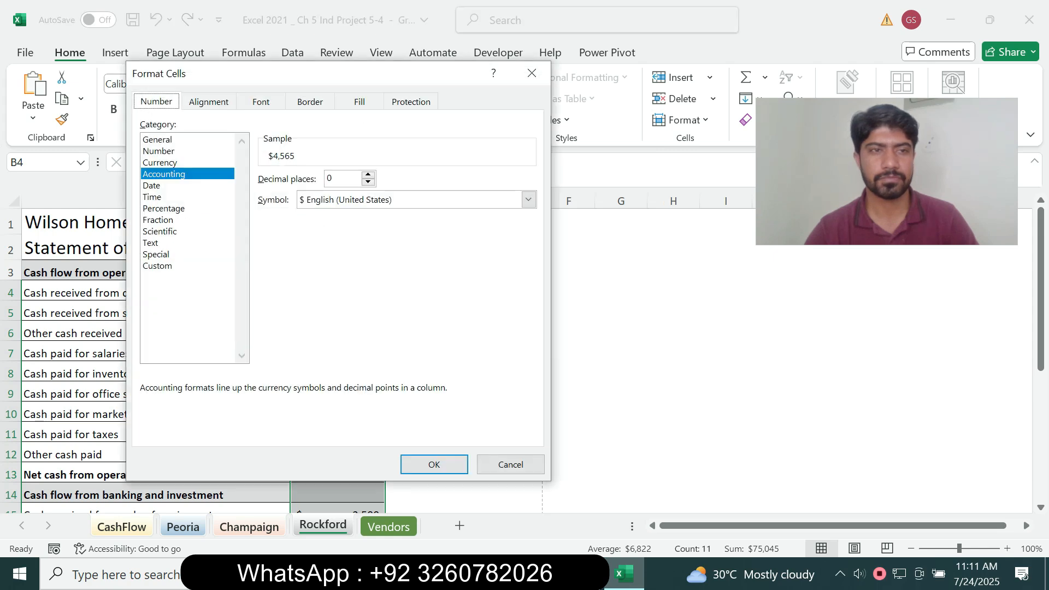
- Consult the PDF and choose the Currency category with red parenthesized negative numbers for B4:B25
{"action": "right_click", "coordinate": [583, 575]}
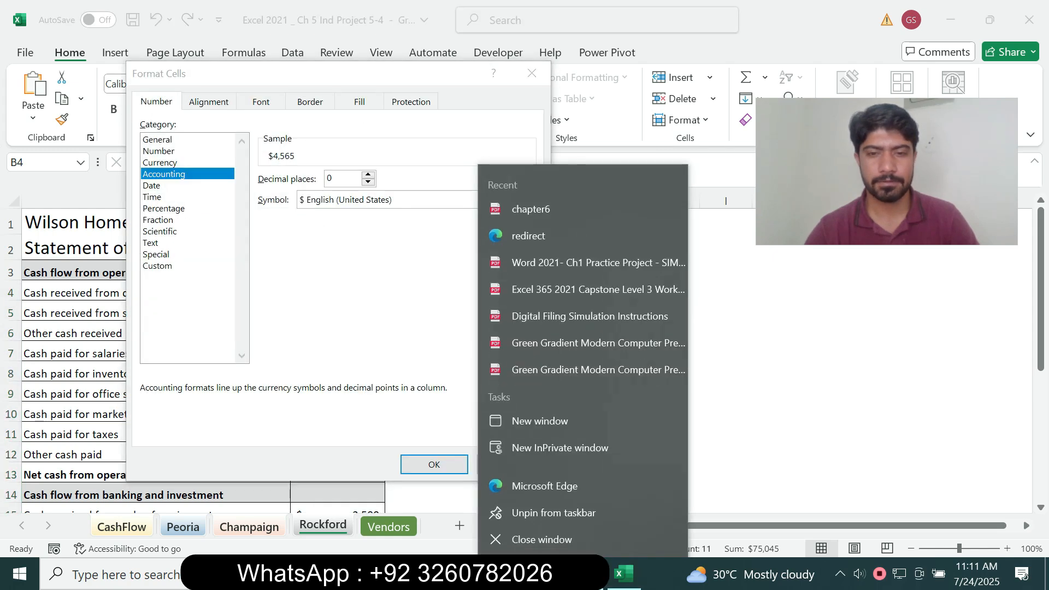
{"action": "left_click", "coordinate": [583, 575]}
{"action": "left_click", "coordinate": [583, 508]}
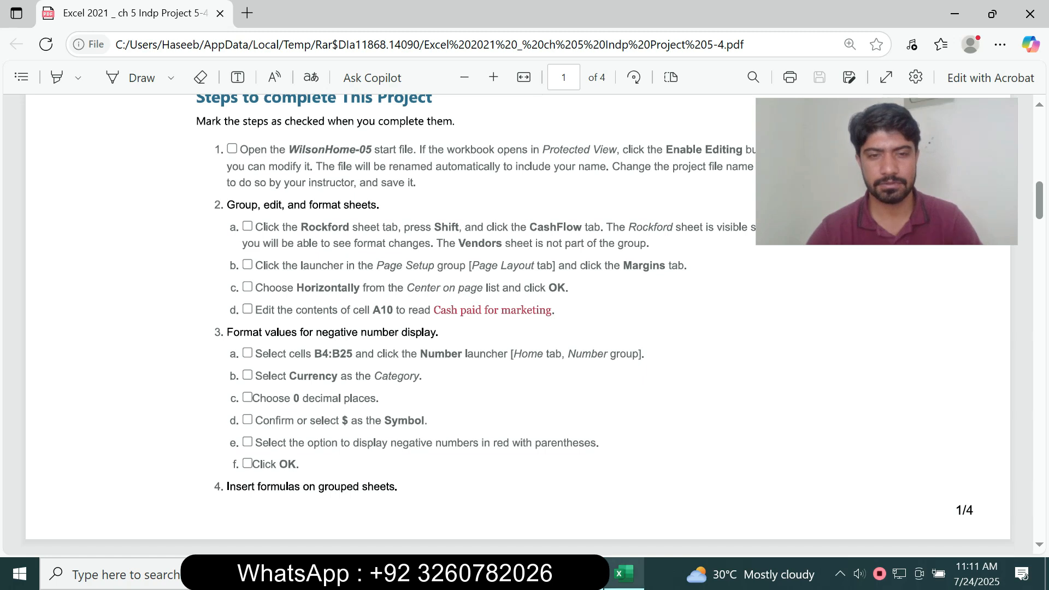
{"action": "left_click", "coordinate": [623, 574]}
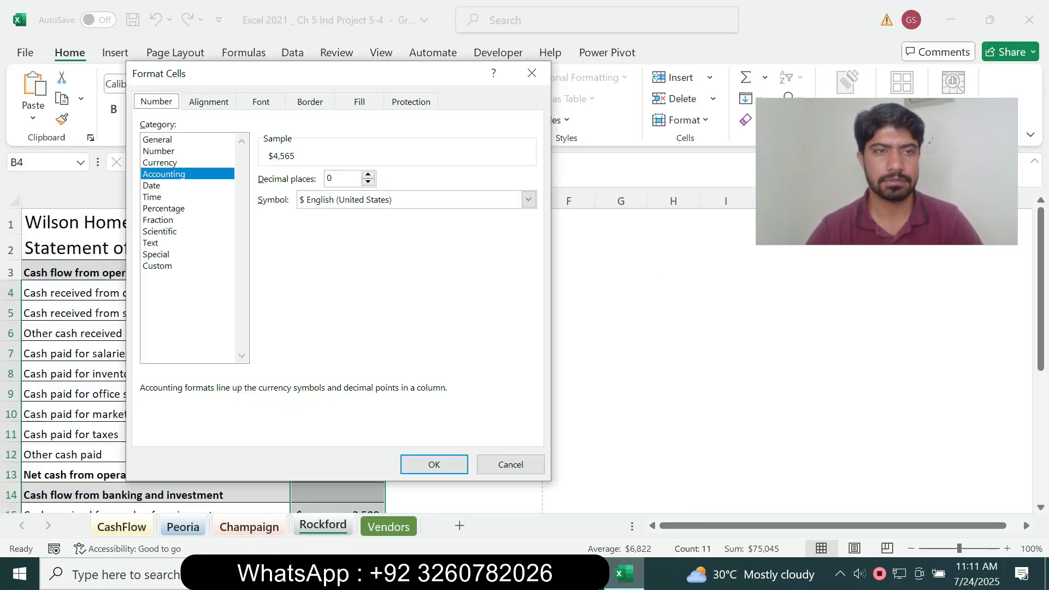
{"action": "left_click", "coordinate": [159, 151]}
{"action": "left_click", "coordinate": [159, 163]}
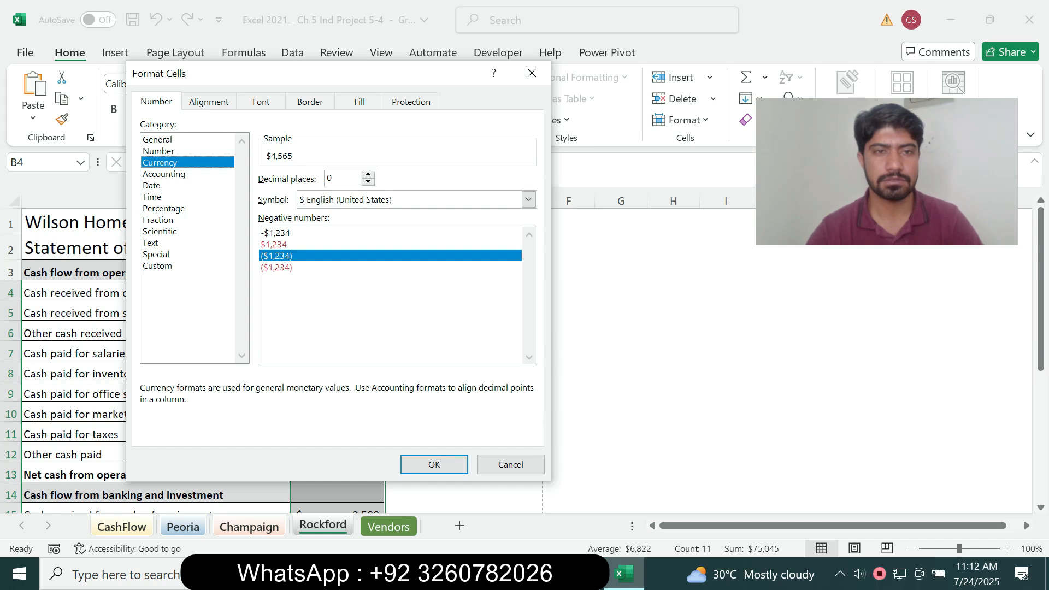
{"action": "left_click", "coordinate": [278, 268]}
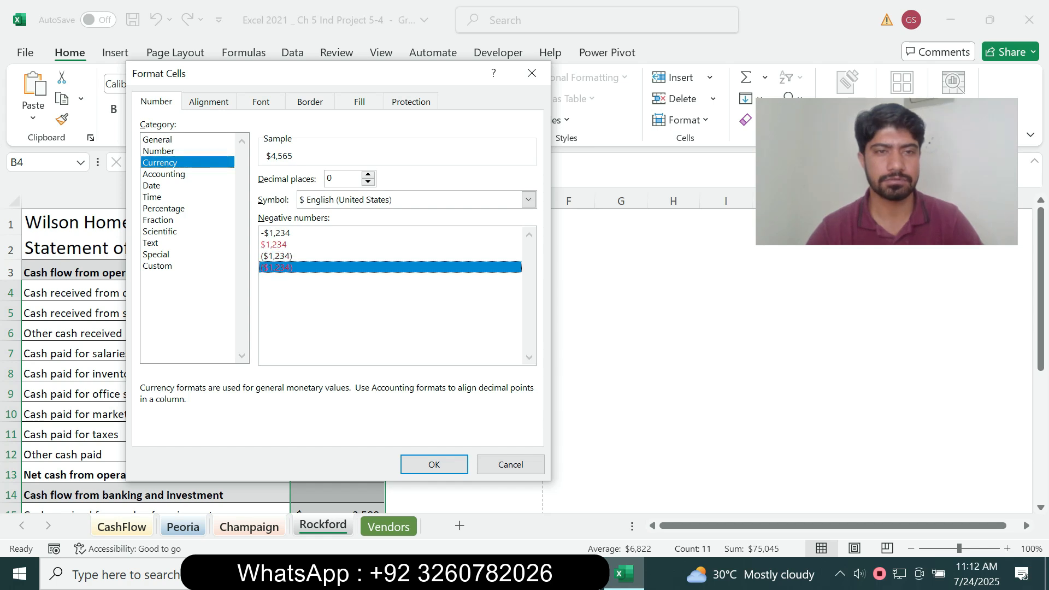
- Compare the negative number options with the PDF, select the red ($1,234) style and apply the format to B4:B25
{"action": "key", "text": "alt+Tab"}
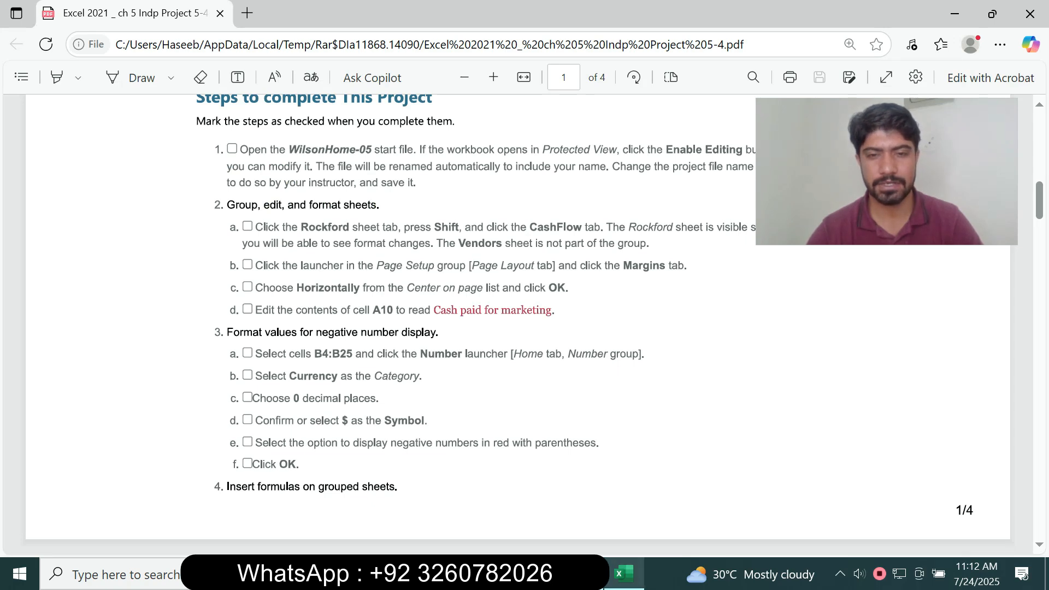
{"action": "key", "text": "alt+Tab"}
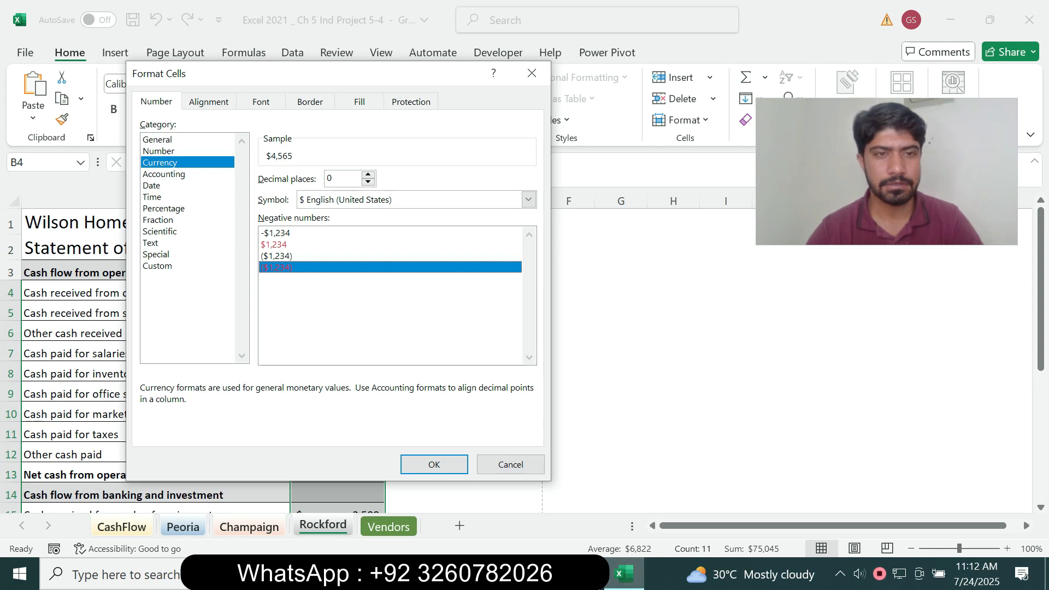
{"action": "left_click", "coordinate": [275, 245]}
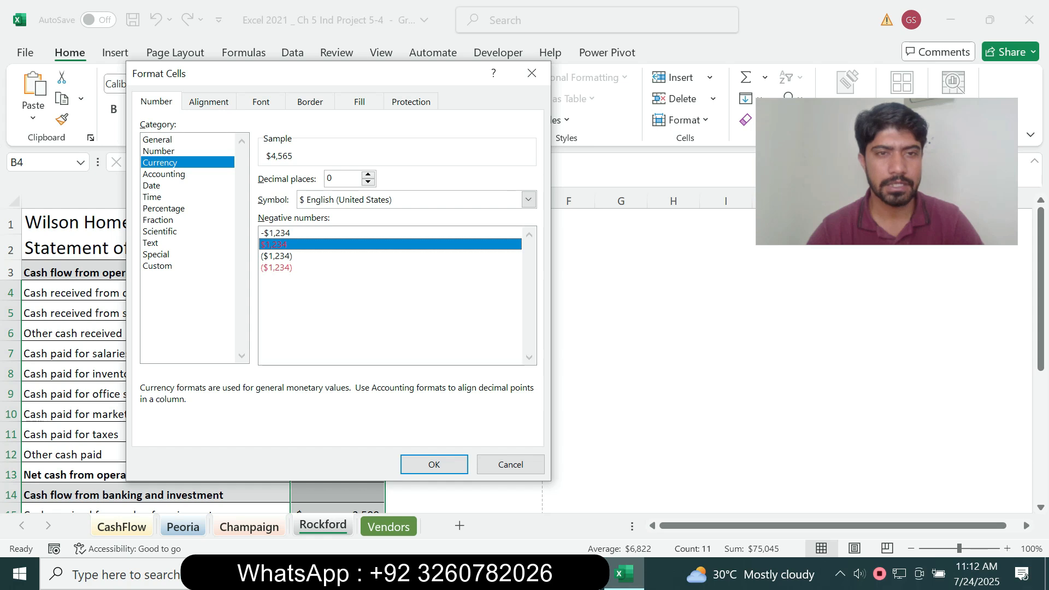
{"action": "left_click", "coordinate": [276, 233]}
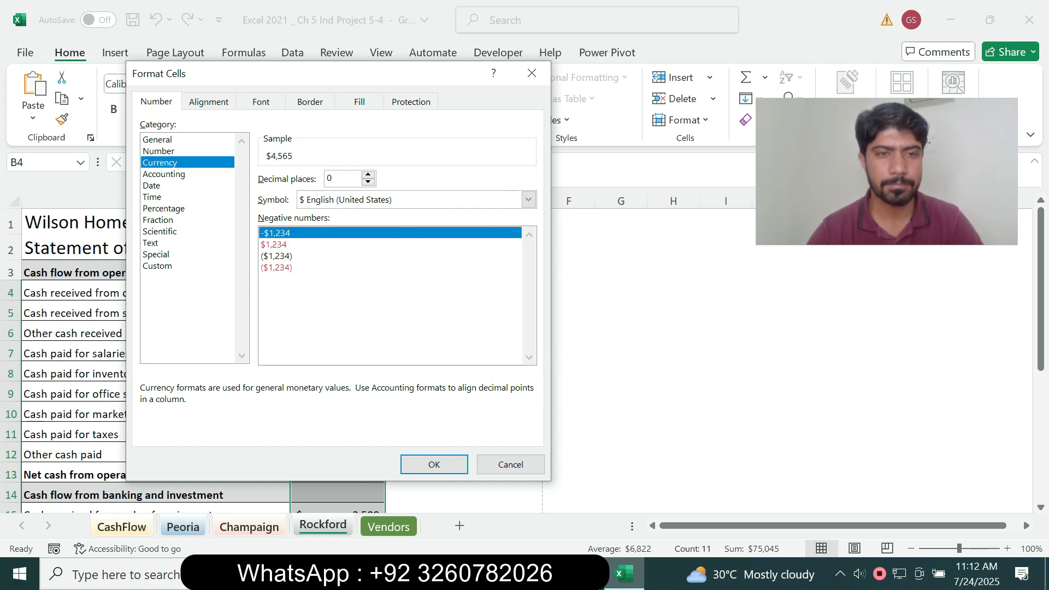
{"action": "left_click", "coordinate": [276, 245]}
{"action": "left_click", "coordinate": [276, 267]}
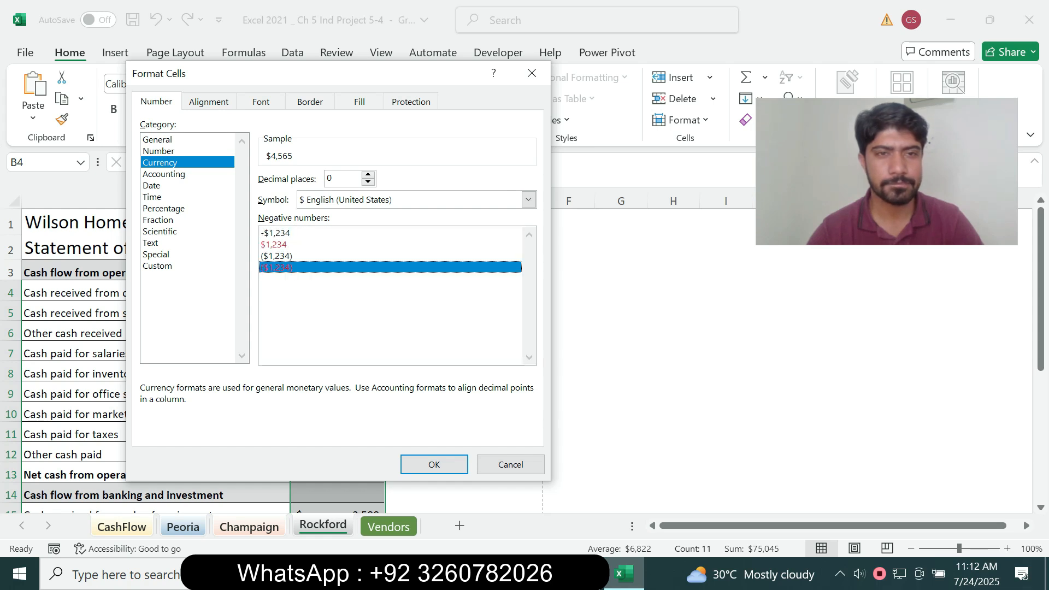
{"action": "key", "text": "alt+Tab"}
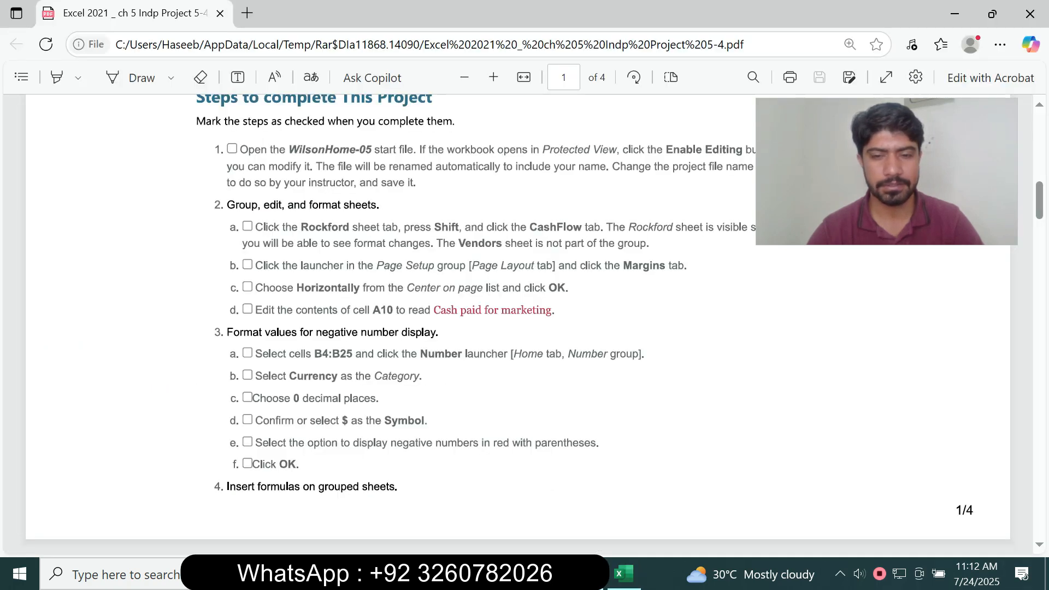
{"action": "key", "text": "alt+Tab"}
{"action": "key", "text": "Return"}
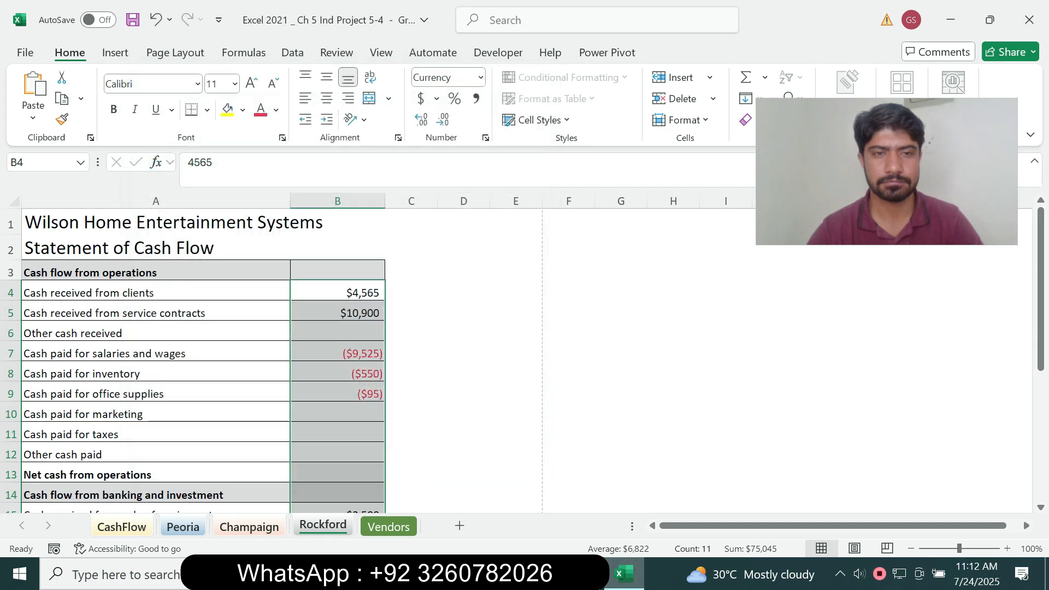
- Read the step 4 formula instructions in the PDF and select cell B13 on the grouped Excel sheets
{"action": "key", "text": "alt+Tab"}
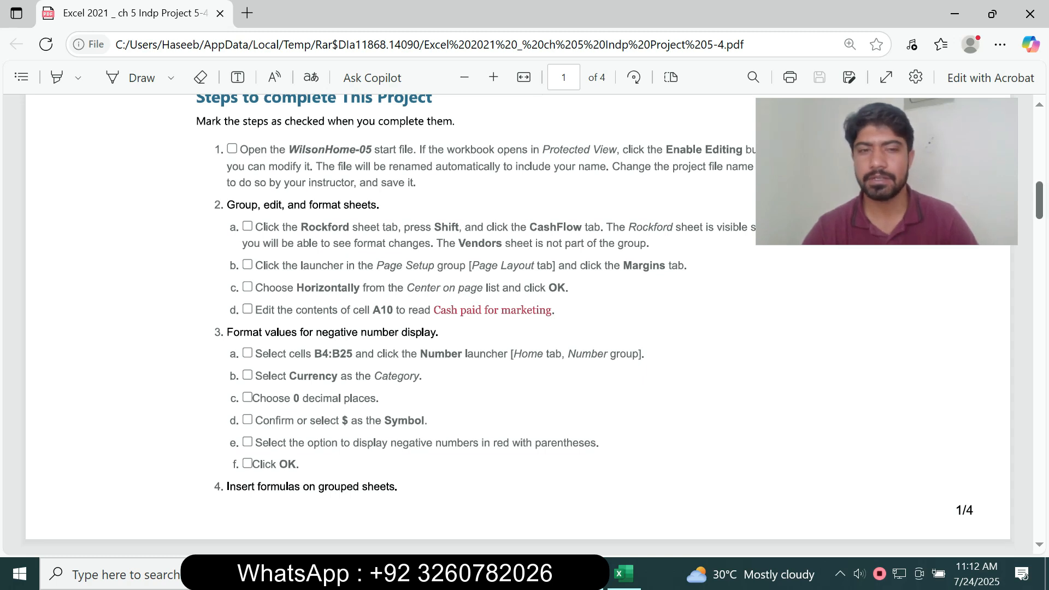
{"action": "scroll", "coordinate": [519, 322], "scroll_direction": "down", "scroll_amount": 5}
{"action": "scroll", "coordinate": [518, 323], "scroll_direction": "down", "scroll_amount": 1}
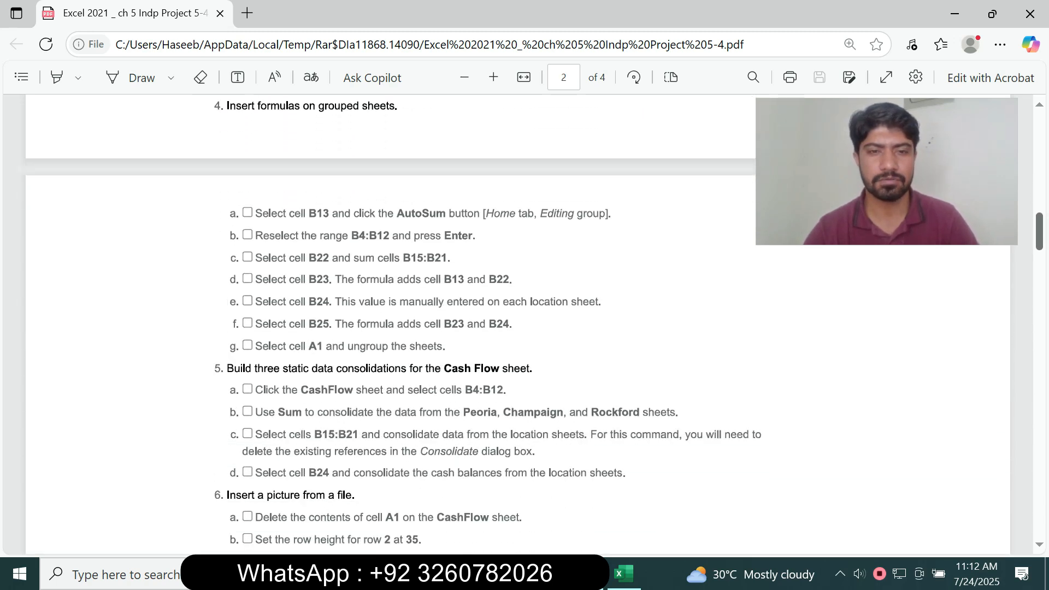
{"action": "scroll", "coordinate": [518, 323], "scroll_direction": "up", "scroll_amount": 2}
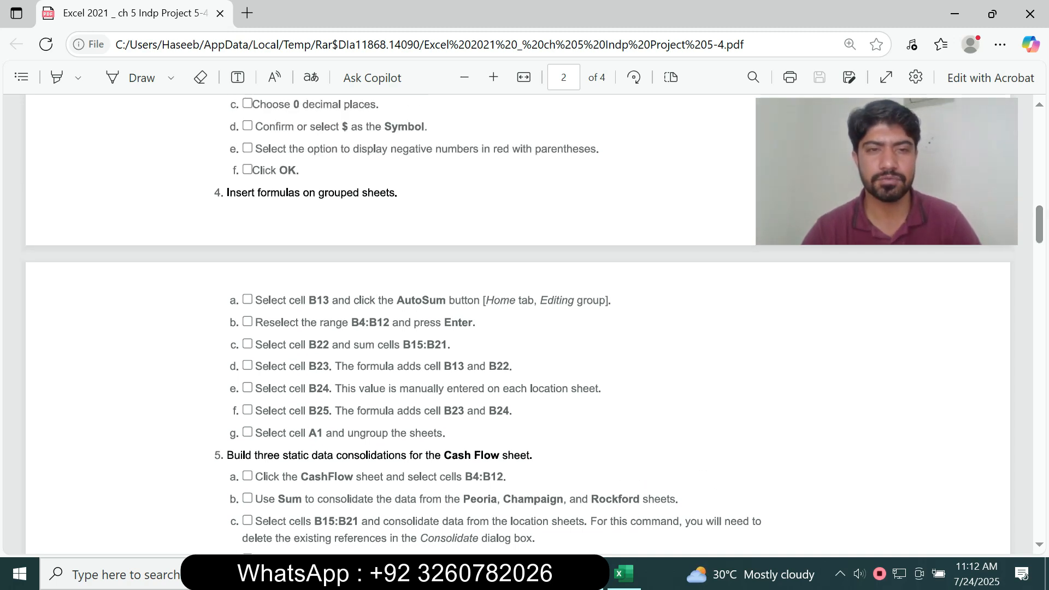
{"action": "left_click", "coordinate": [625, 574]}
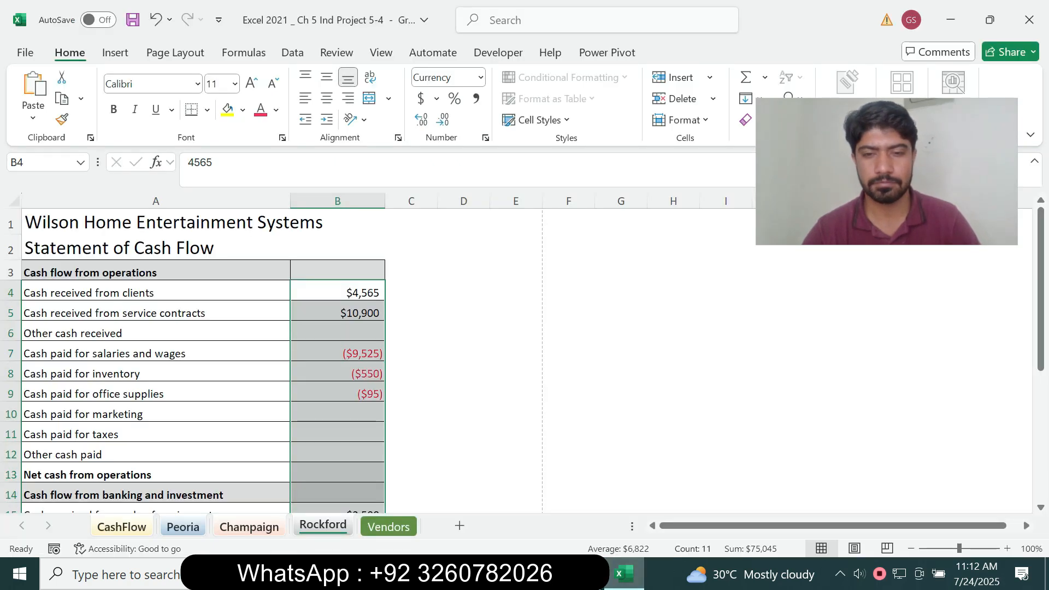
{"action": "key", "text": "alt+Tab"}
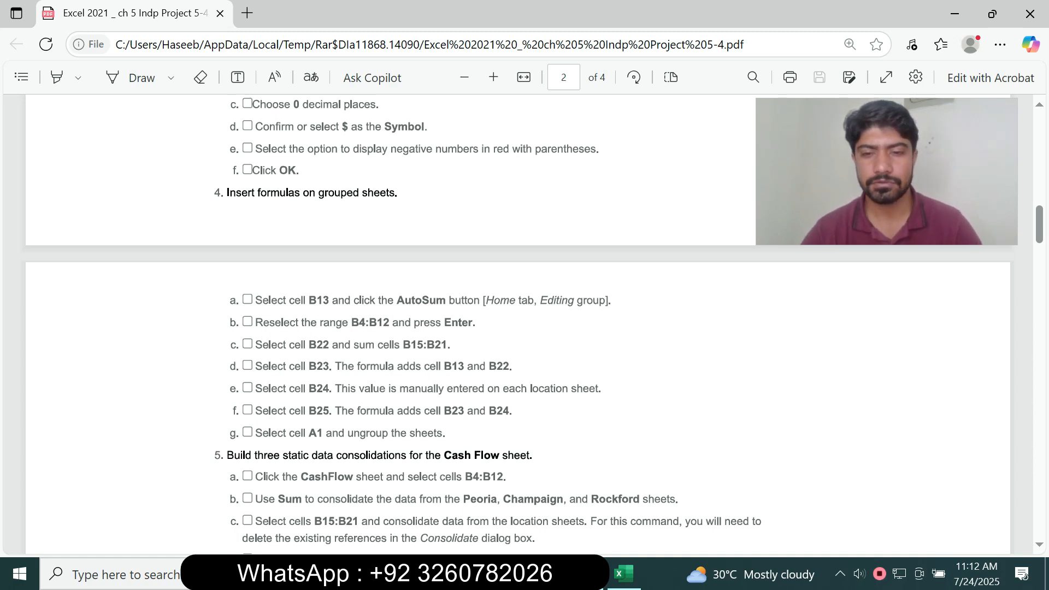
{"action": "left_click", "coordinate": [624, 574]}
{"action": "left_click", "coordinate": [48, 162]}
{"action": "type", "text": "B13"}
{"action": "key", "text": "Return"}
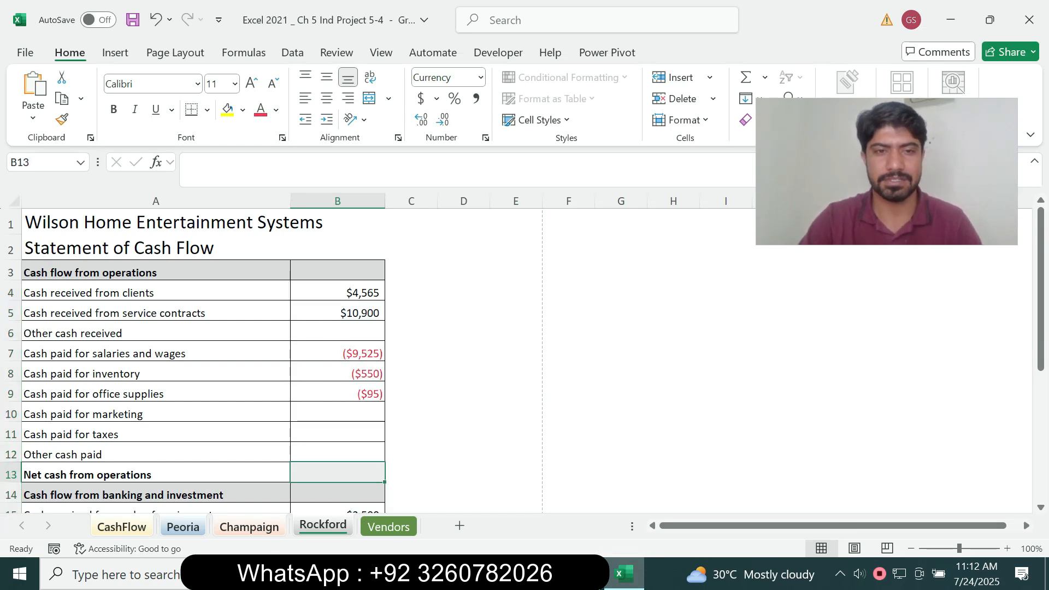
- Following the PDF, insert an AutoSum formula in B13 and correct its range to B4:B12
{"action": "key", "text": "alt+Tab"}
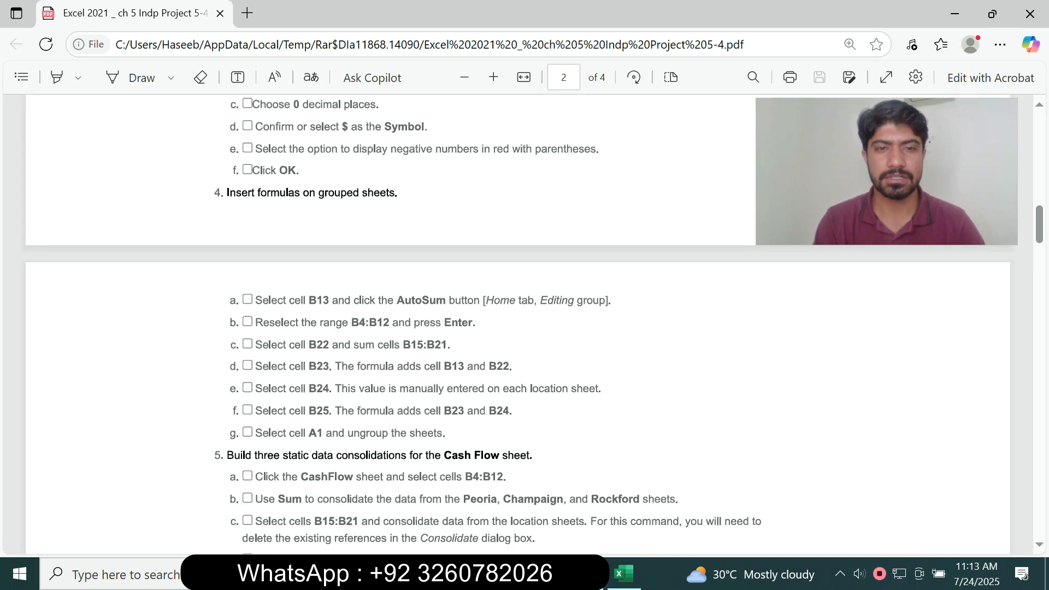
{"action": "key", "text": "alt+Tab"}
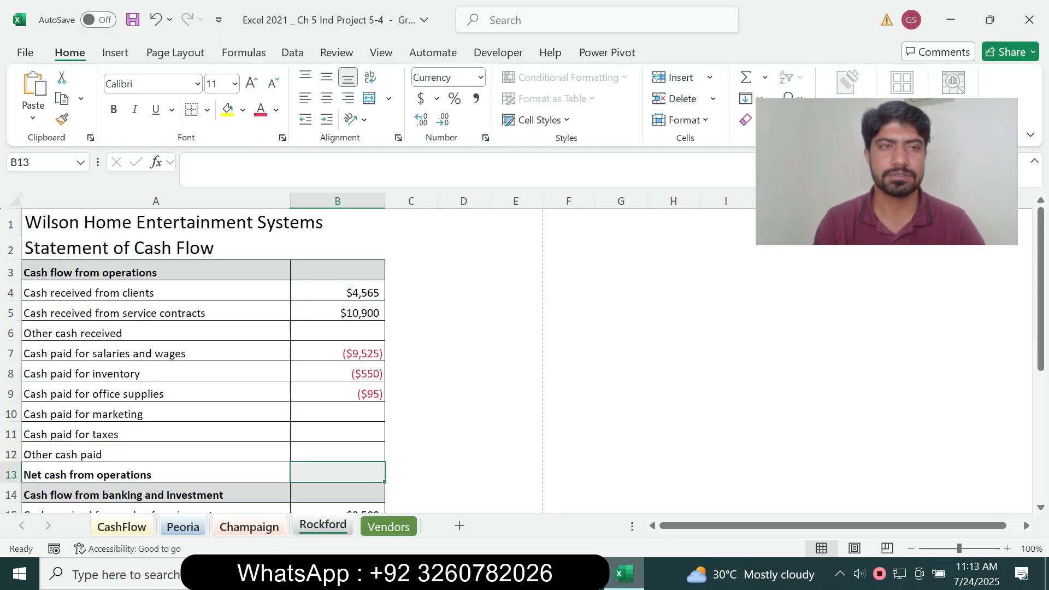
{"action": "left_click_drag", "start_coordinate": [896, 174], "coordinate": [906, 244]}
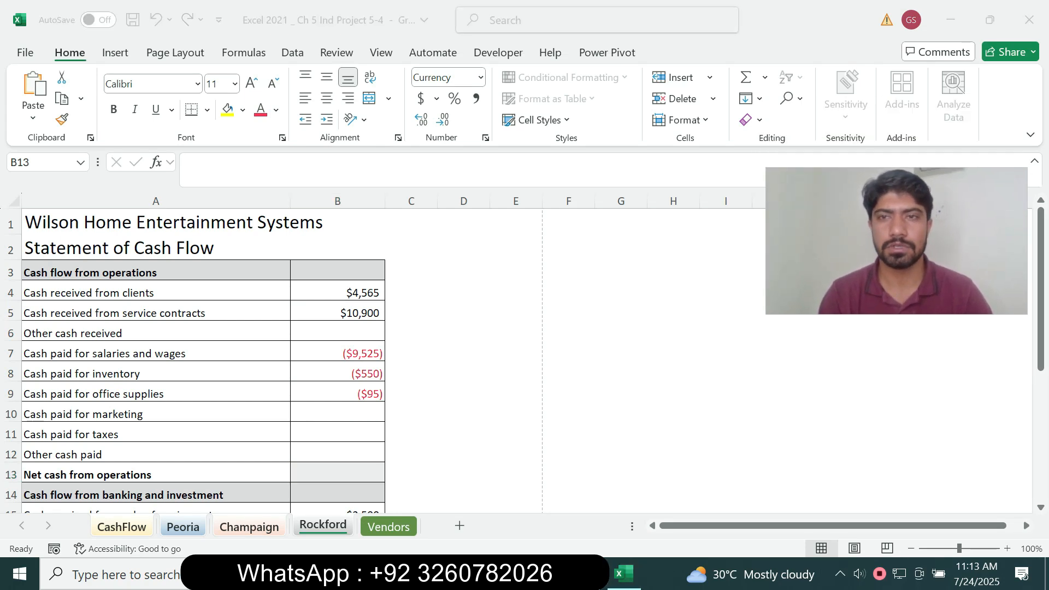
{"action": "left_click", "coordinate": [765, 77]}
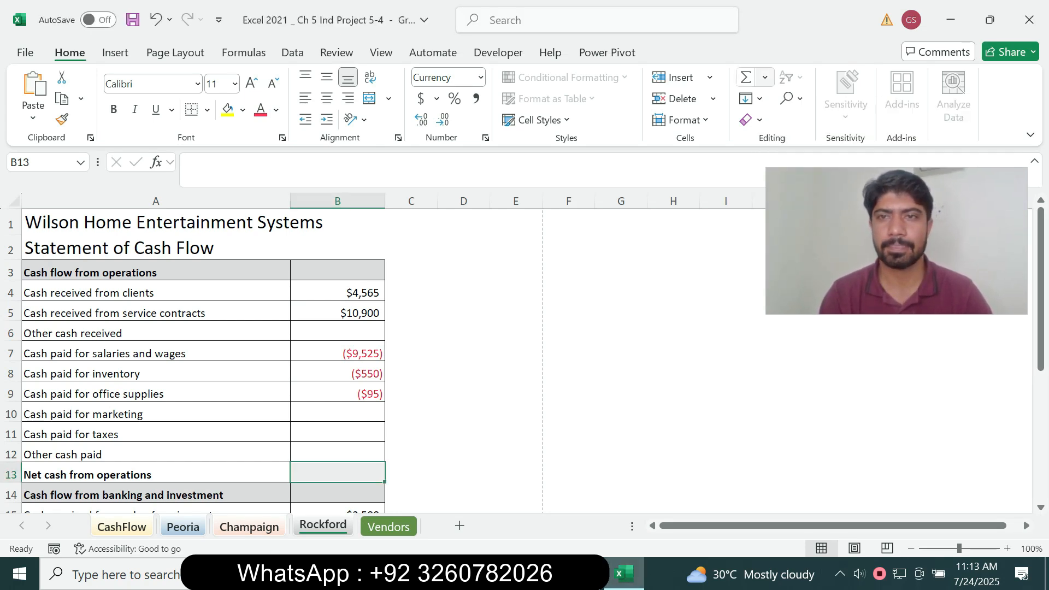
{"action": "left_click", "coordinate": [777, 100]}
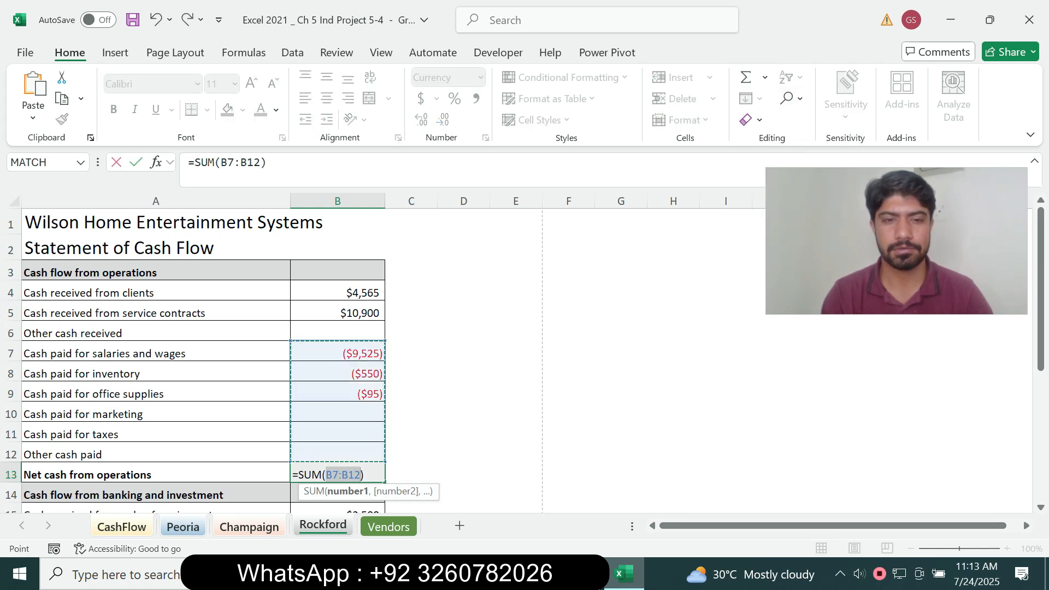
{"action": "key", "text": "alt+Tab"}
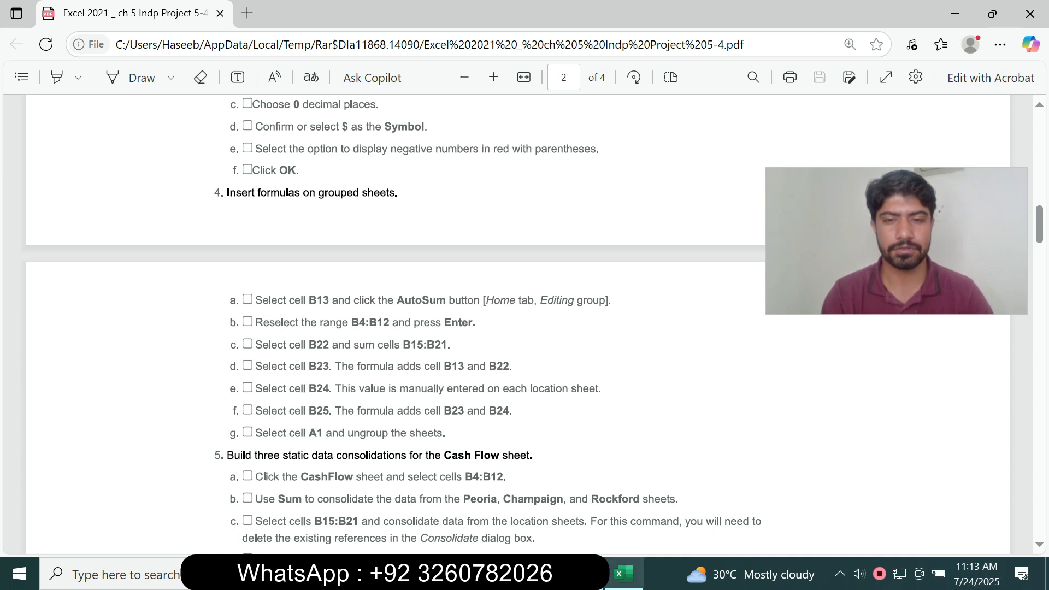
{"action": "key", "text": "alt+Tab"}
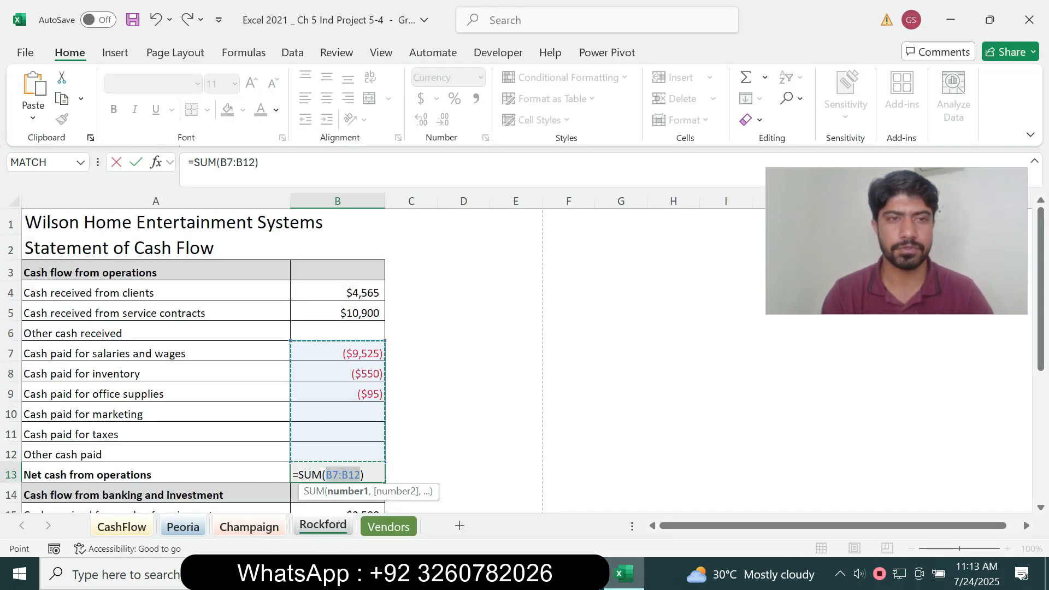
{"action": "left_click", "coordinate": [234, 162]}
{"action": "key", "text": "BackSpace"}
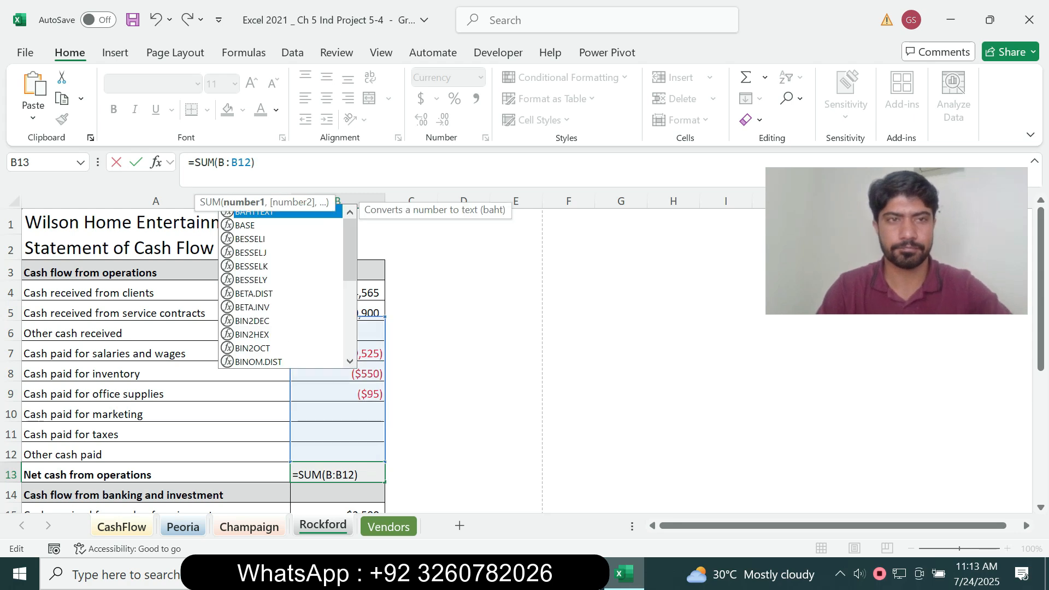
{"action": "type", "text": "4"}
{"action": "key", "text": "Return"}
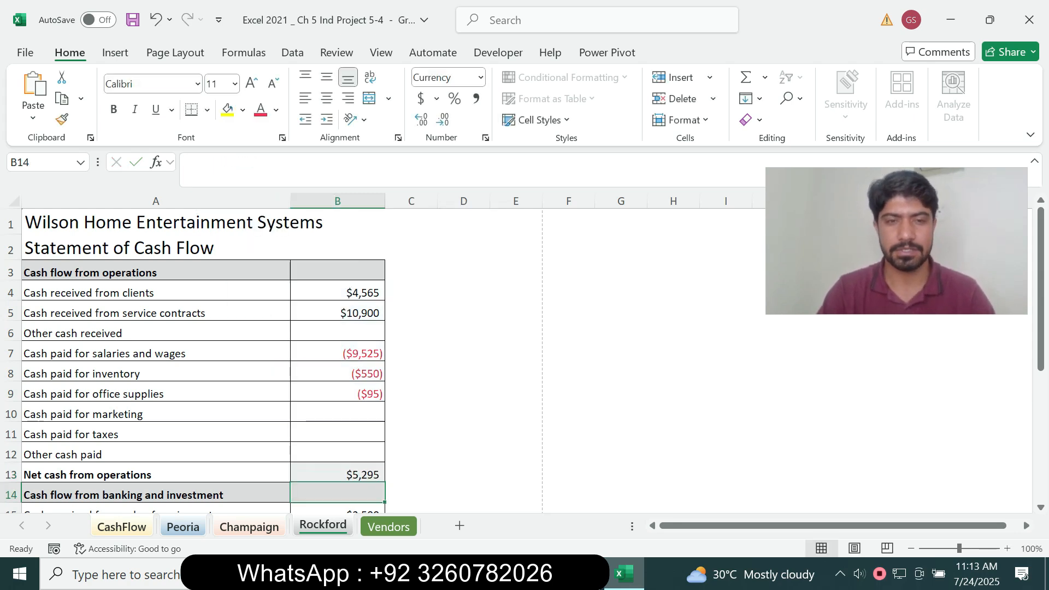
- Recheck the step 4 instructions in the PDF and inspect the formula in cell B13
{"action": "key", "text": "alt+Tab"}
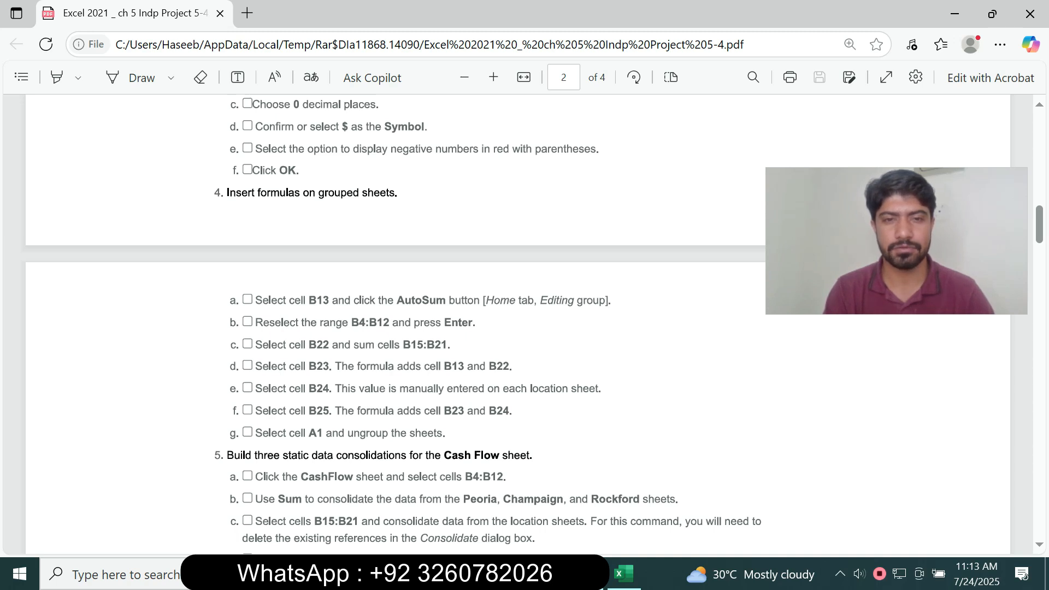
{"action": "key", "text": "alt+Tab"}
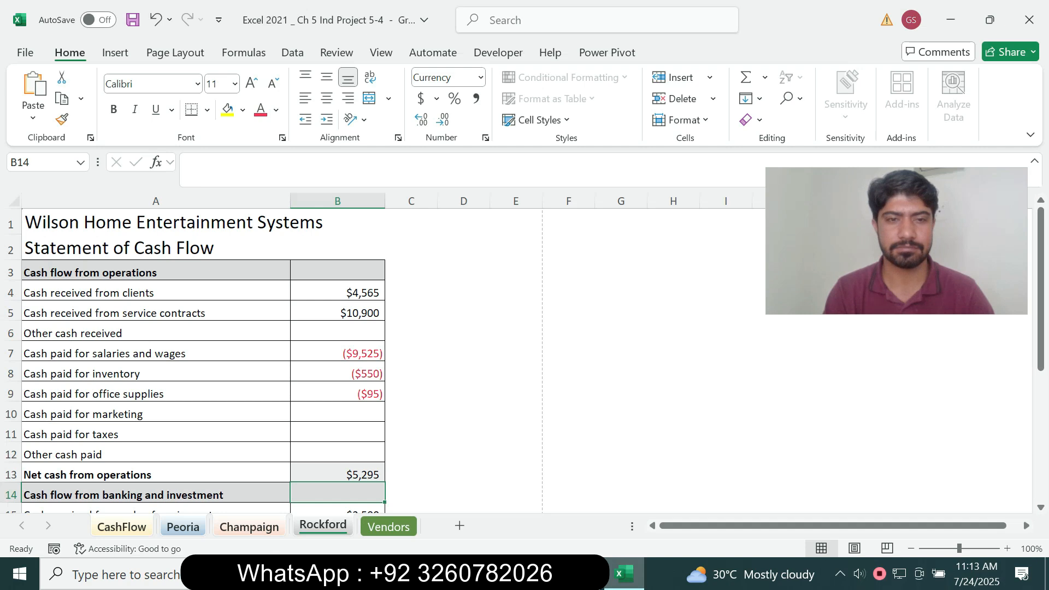
{"action": "left_click", "coordinate": [337, 474]}
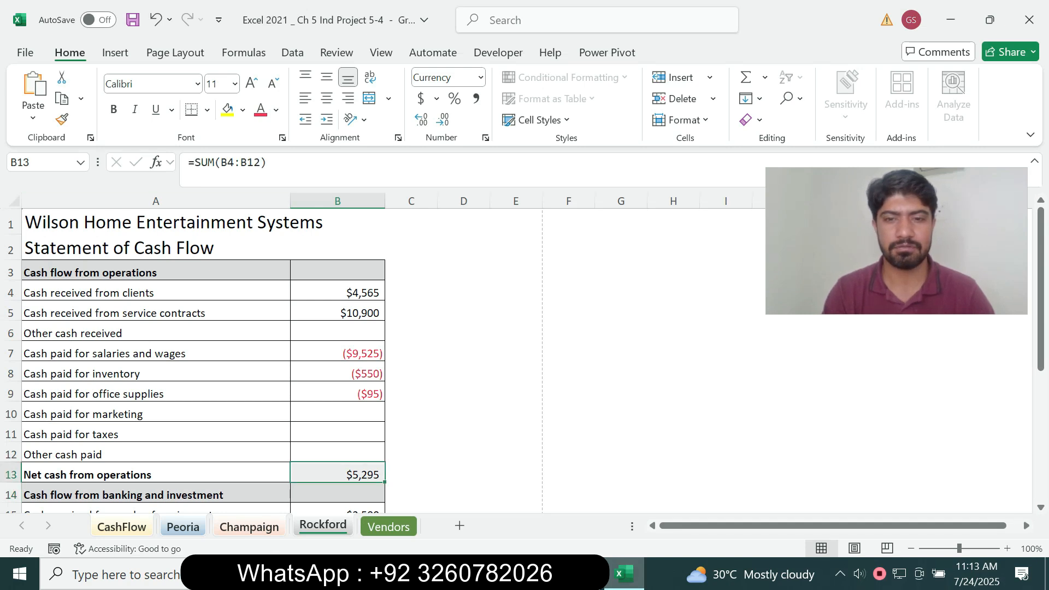
- Read the B22 instruction in step 4 of the PDF and select cell B22 on the grouped Excel sheets
{"action": "key", "text": "alt+Tab"}
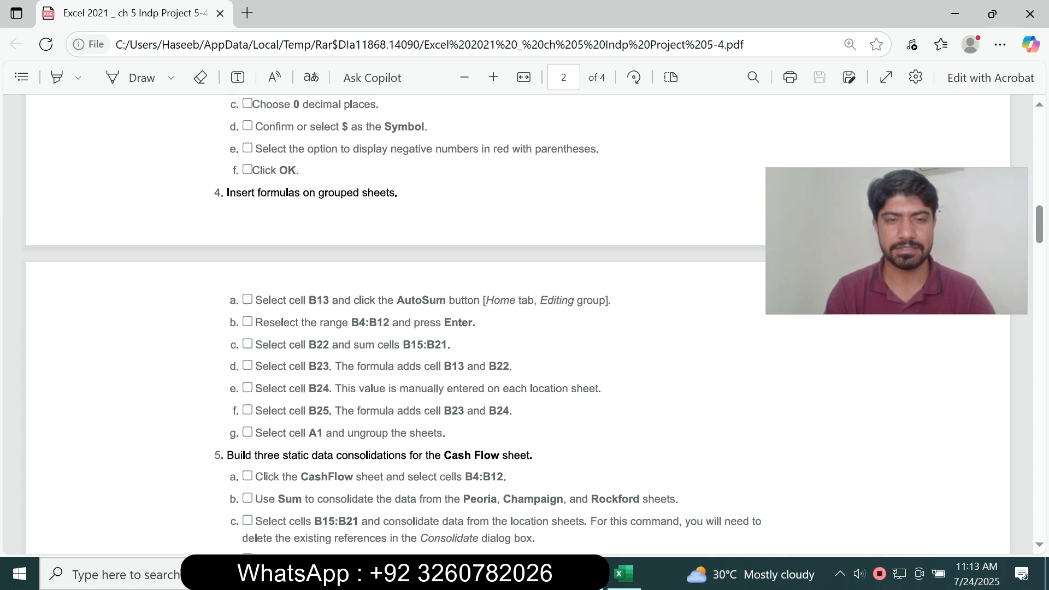
{"action": "left_click", "coordinate": [624, 574]}
{"action": "left_click", "coordinate": [46, 163]}
{"action": "type", "text": "B22"}
{"action": "key", "text": "Return"}
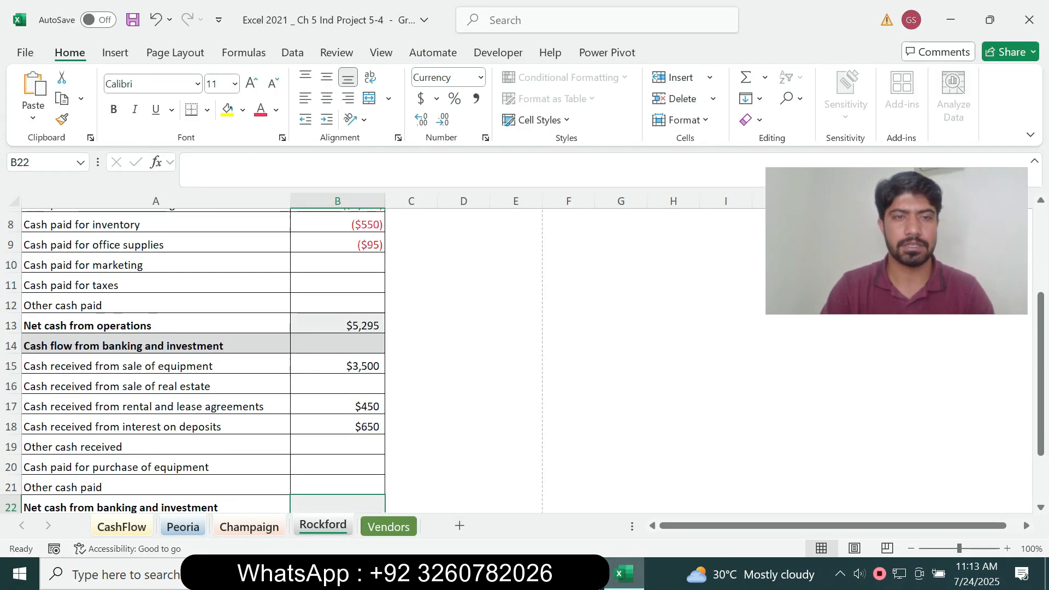
{"action": "key", "text": "alt+Tab"}
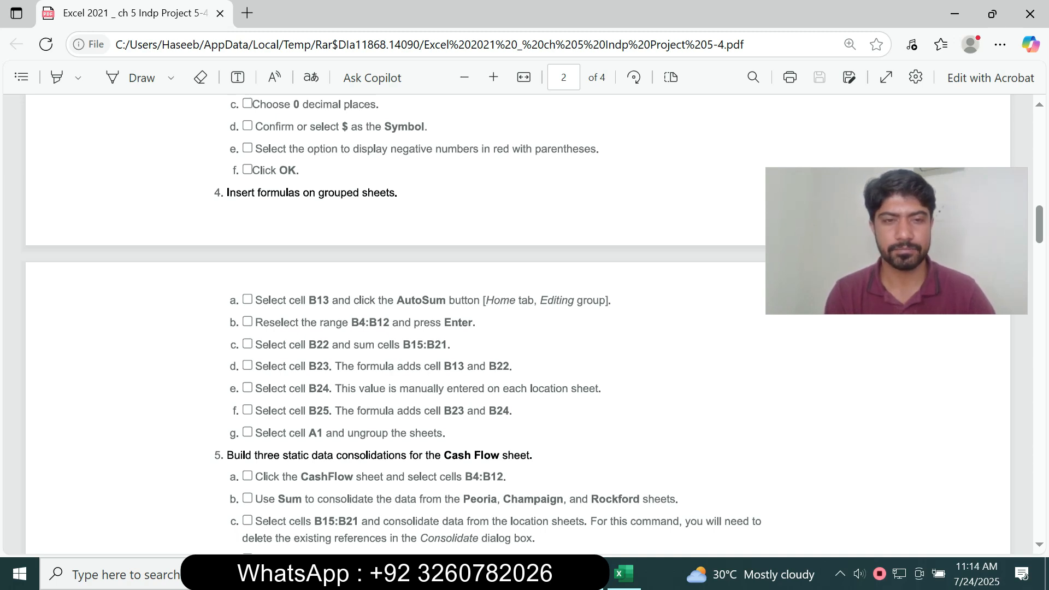
{"action": "left_click", "coordinate": [624, 573]}
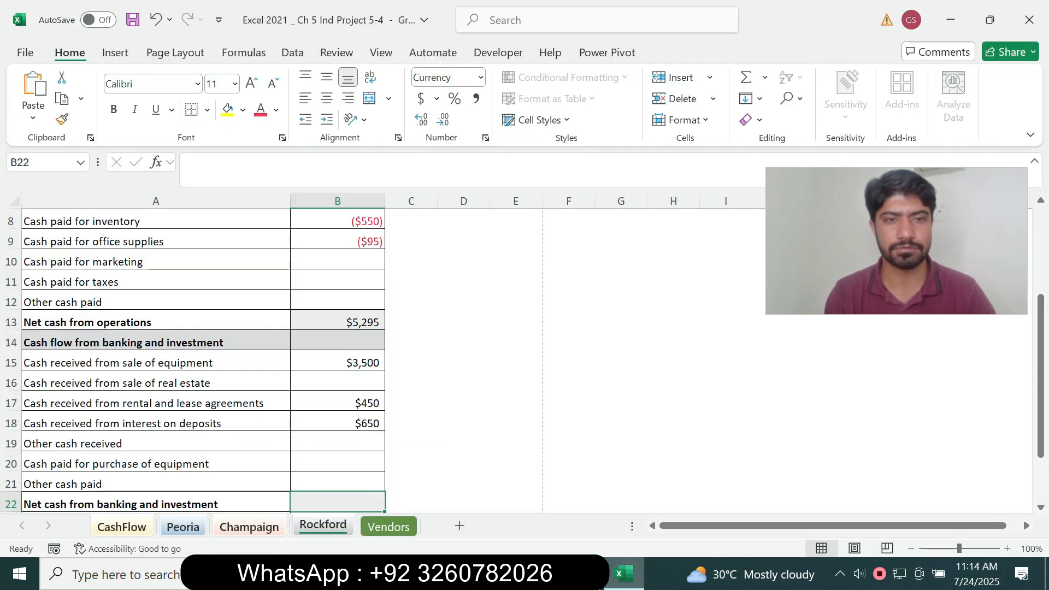
{"action": "left_click", "coordinate": [39, 162]}
{"action": "type", "text": "B22"}
{"action": "key", "text": "Return"}
- Recheck the step 4 instructions in the PDF and start a SUM formula in cell B22 of the grouped sheets
{"action": "key", "text": "alt+Tab"}
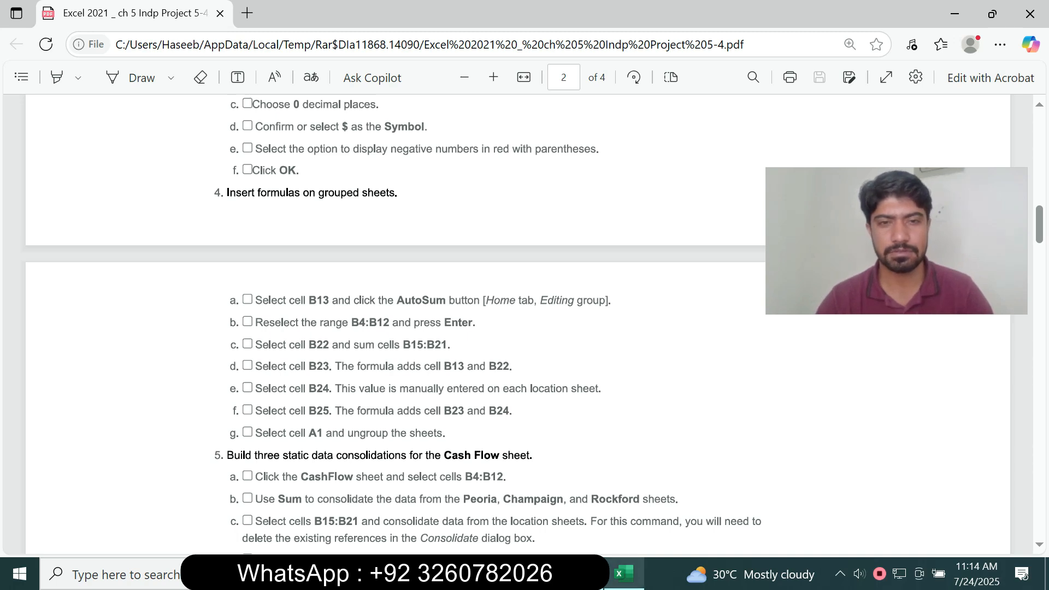
{"action": "left_click", "coordinate": [625, 574]}
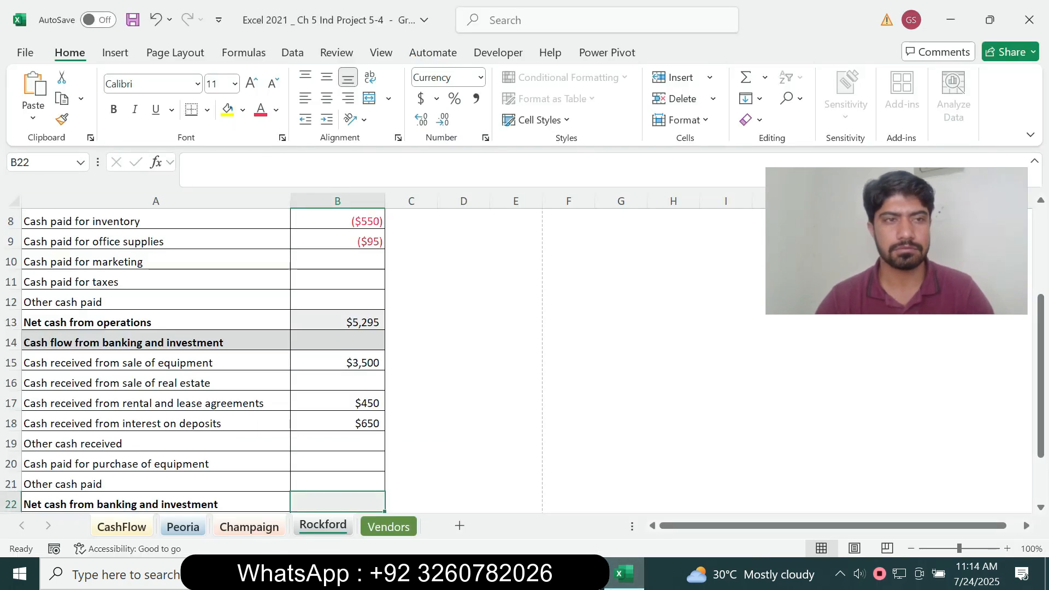
{"action": "left_click", "coordinate": [240, 164]}
{"action": "type", "text": "="}
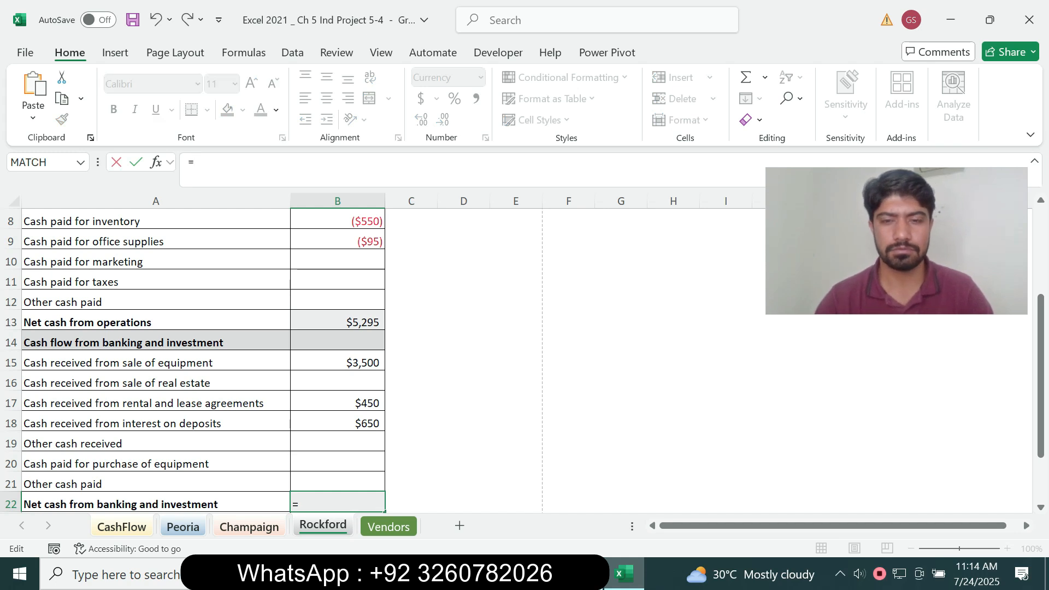
{"action": "key", "text": "alt+Tab"}
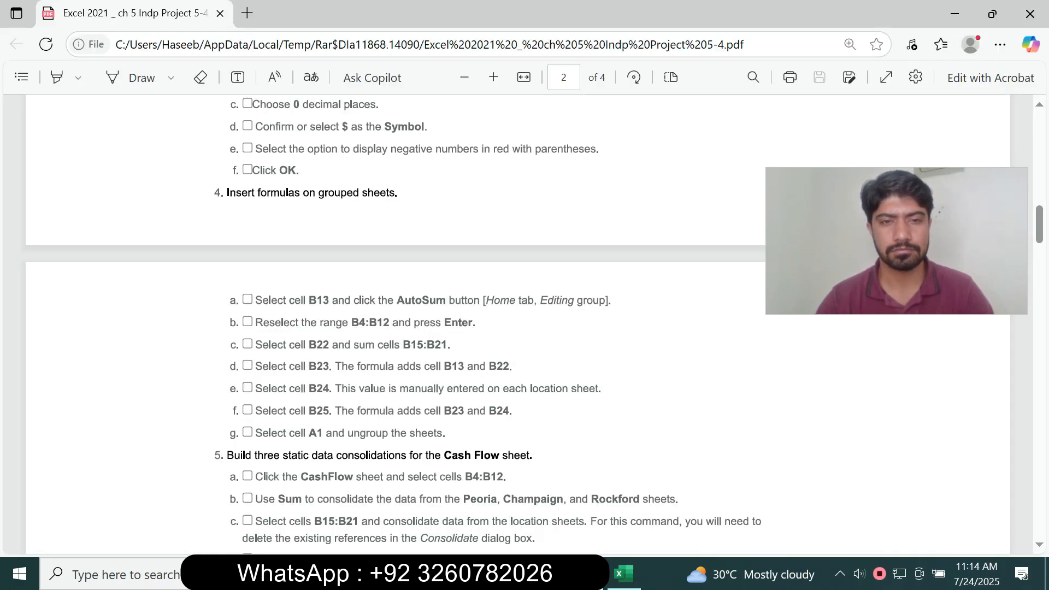
{"action": "key", "text": "alt+Tab"}
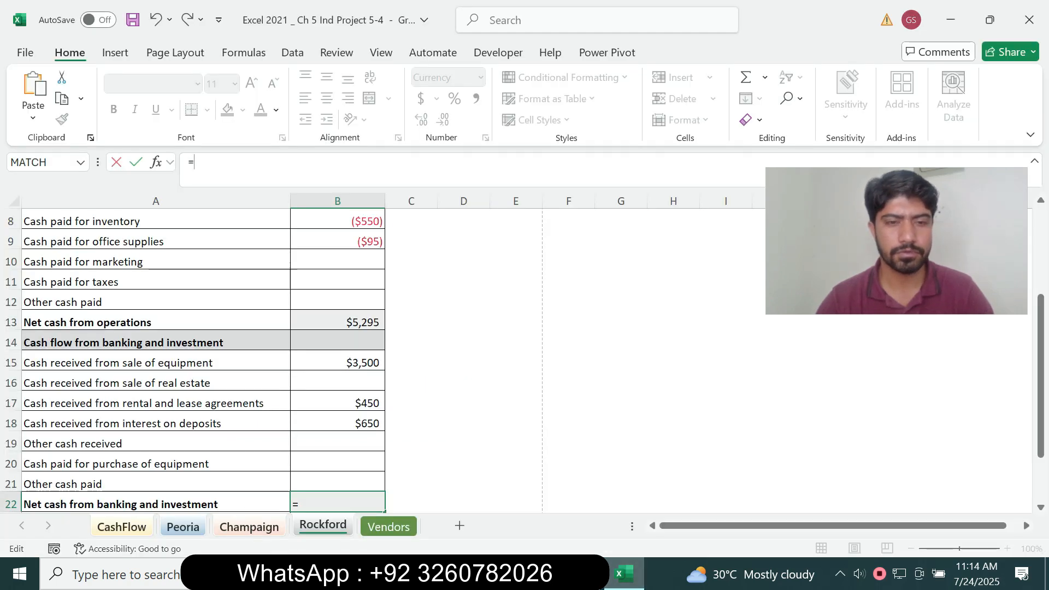
{"action": "key", "text": "alt+Tab"}
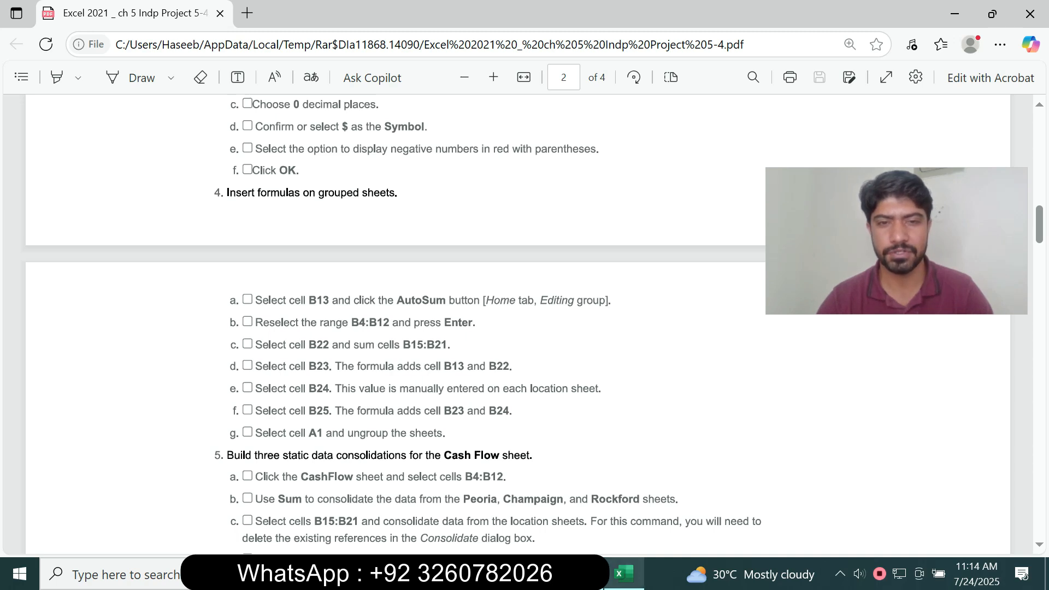
{"action": "key", "text": "alt+Tab"}
{"action": "type", "text": "sum"}
{"action": "key", "text": "Tab"}
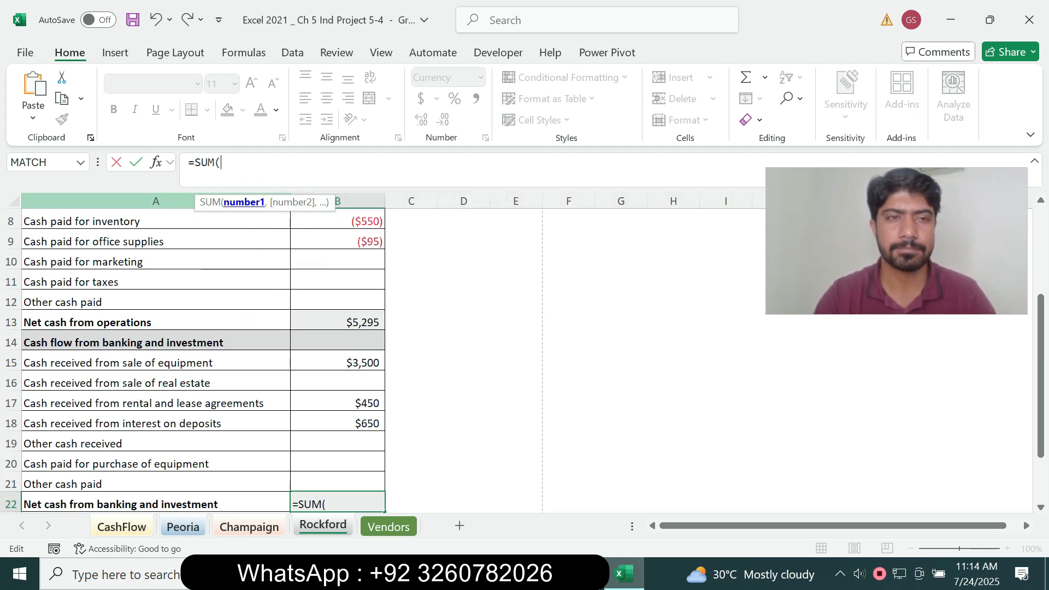
- Complete the SUM formula in B22 with the range B15:B21 given in the PDF
{"action": "key", "text": "alt+Tab"}
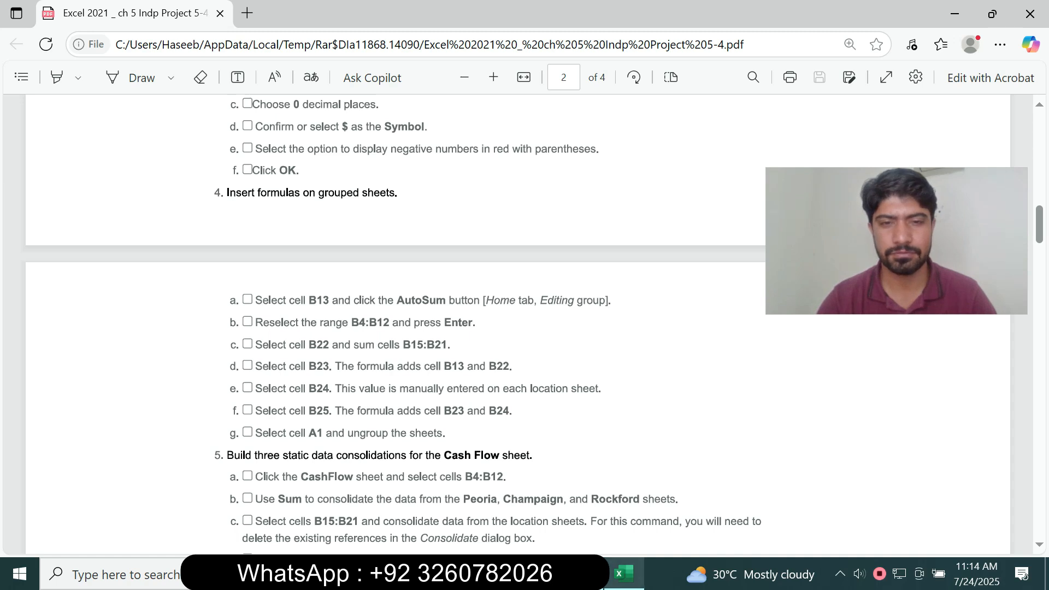
{"action": "key", "text": "alt+Tab"}
{"action": "type", "text": "B"}
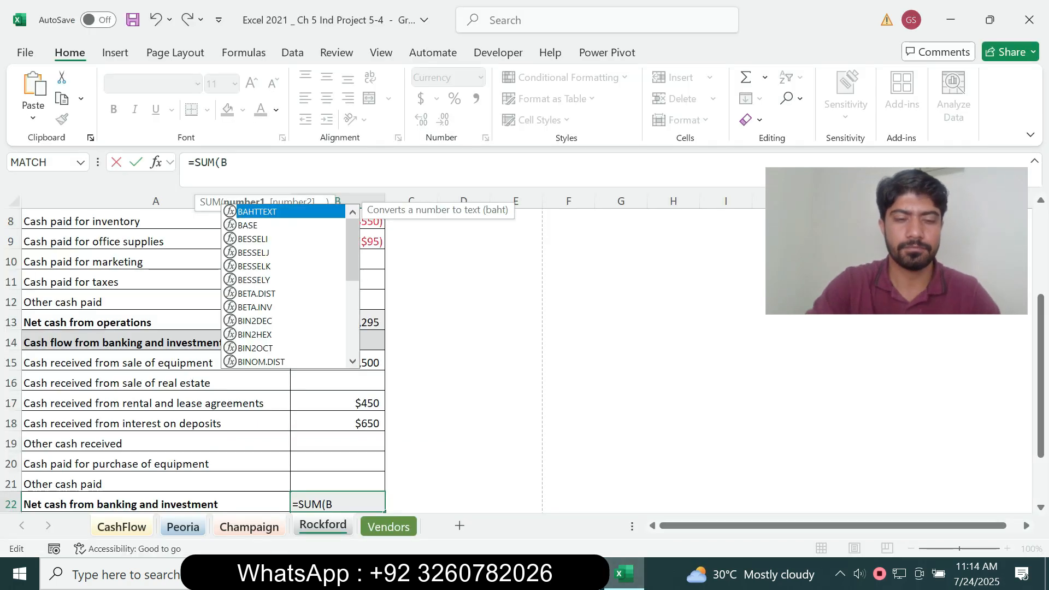
{"action": "type", "text": "15:B21"}
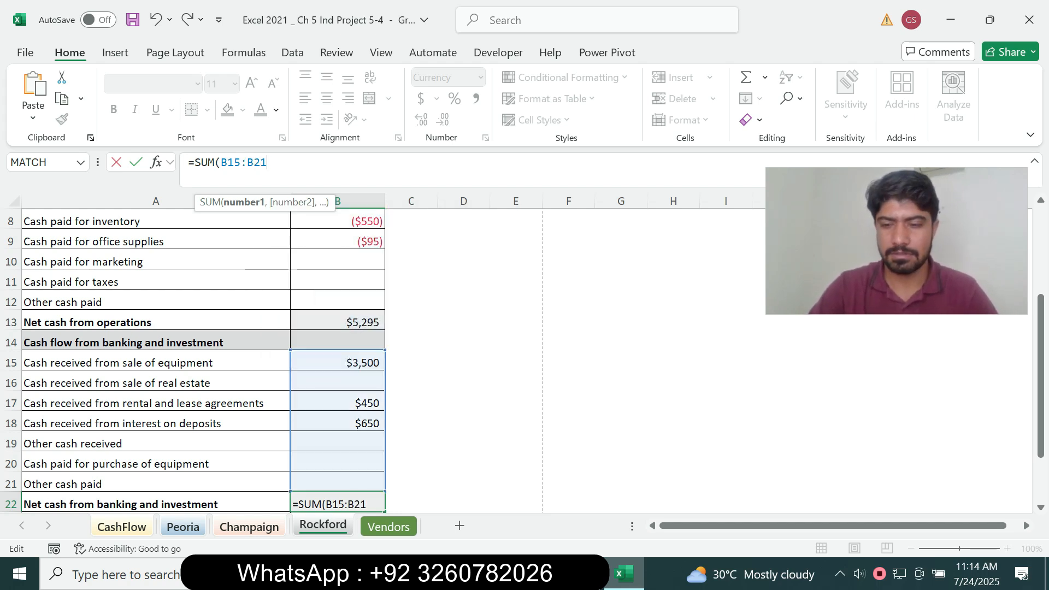
{"action": "type", "text": ")"}
{"action": "key", "text": "Return"}
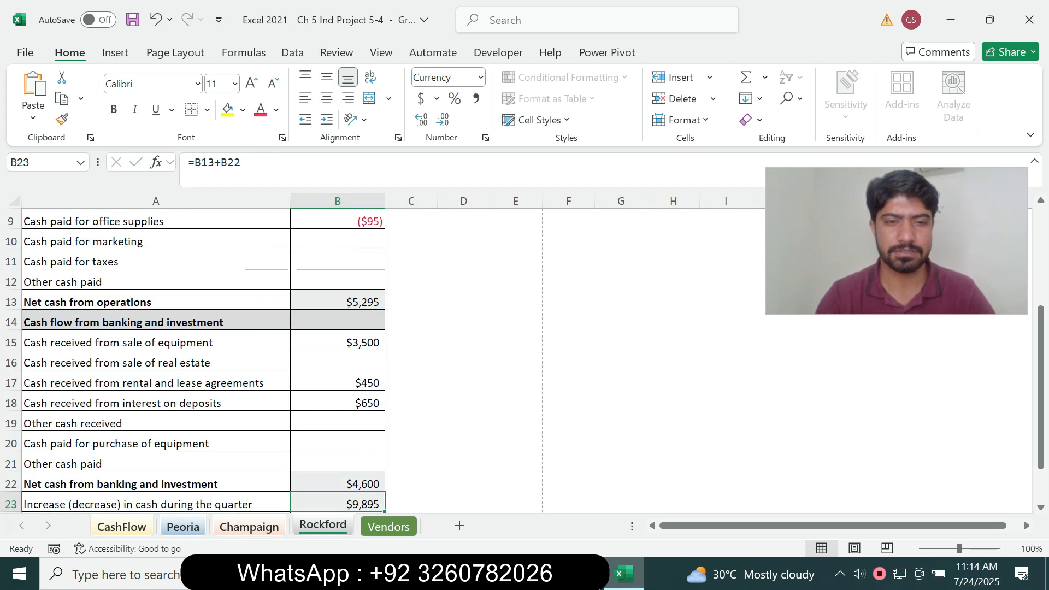
- Compare the contents of cells B23, B24 and B25 with the PDF's step 4d to 4f instructions
{"action": "key", "text": "alt+Tab"}
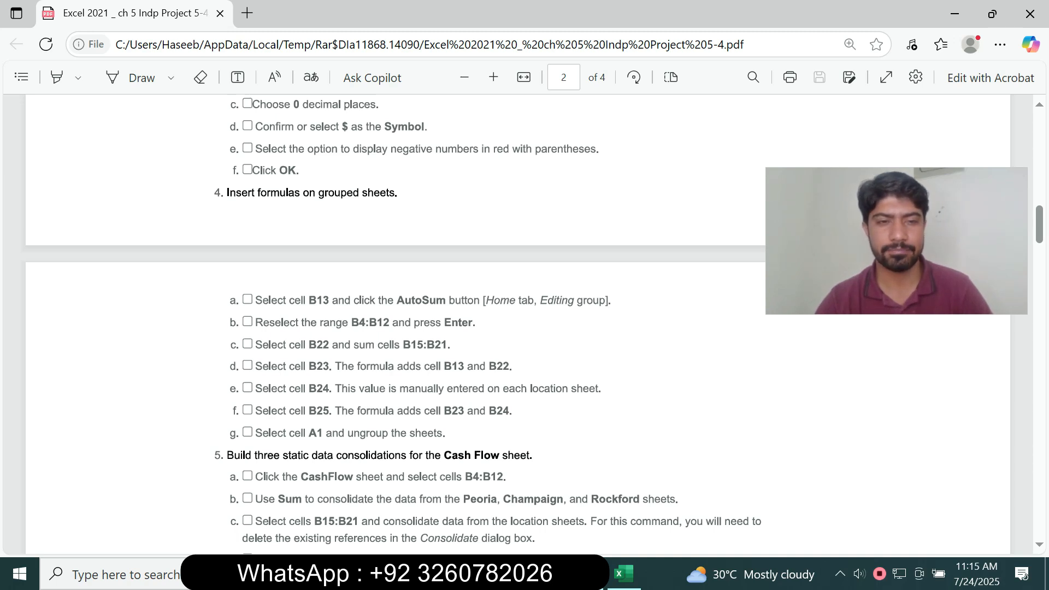
{"action": "left_click", "coordinate": [623, 574]}
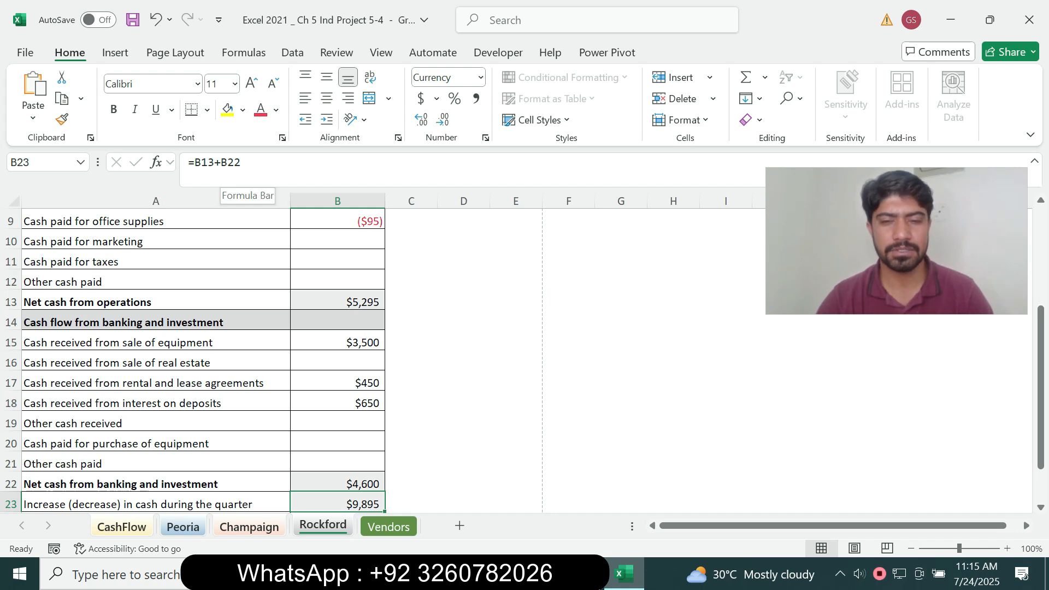
{"action": "left_click", "coordinate": [585, 574]}
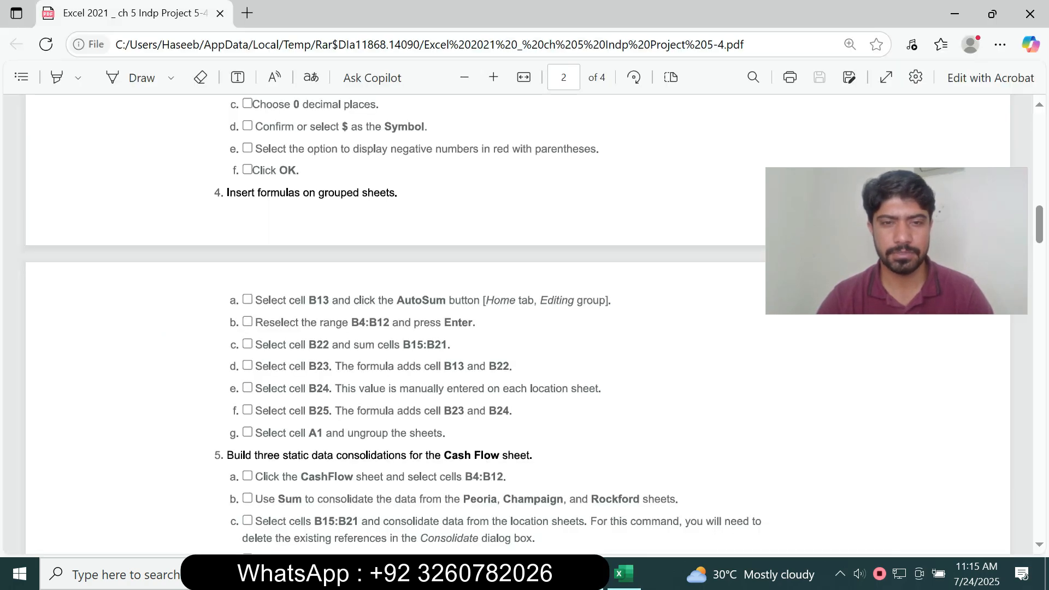
{"action": "left_click", "coordinate": [624, 574]}
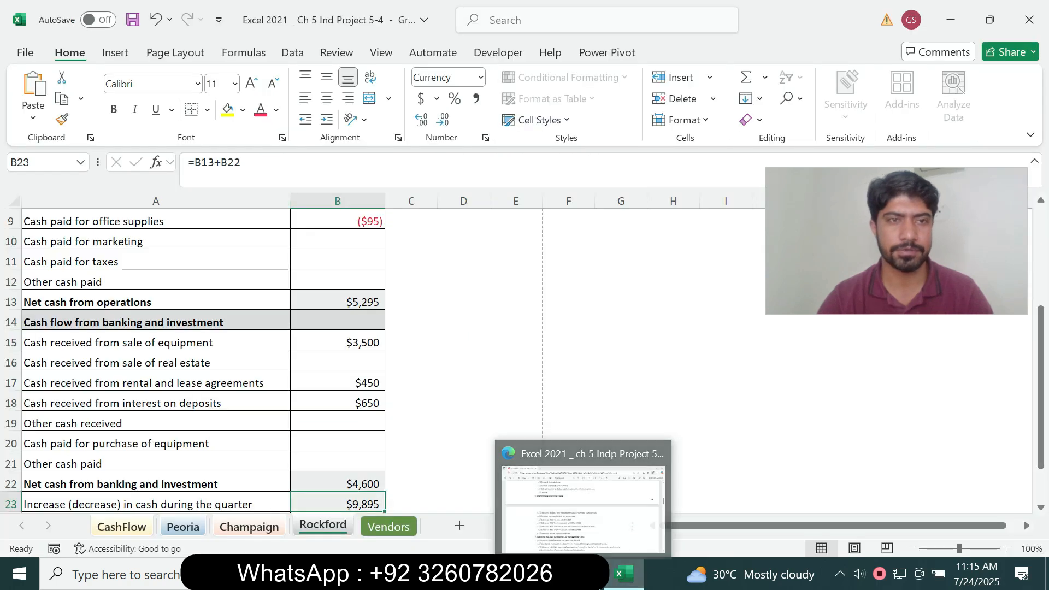
{"action": "key", "text": "Down"}
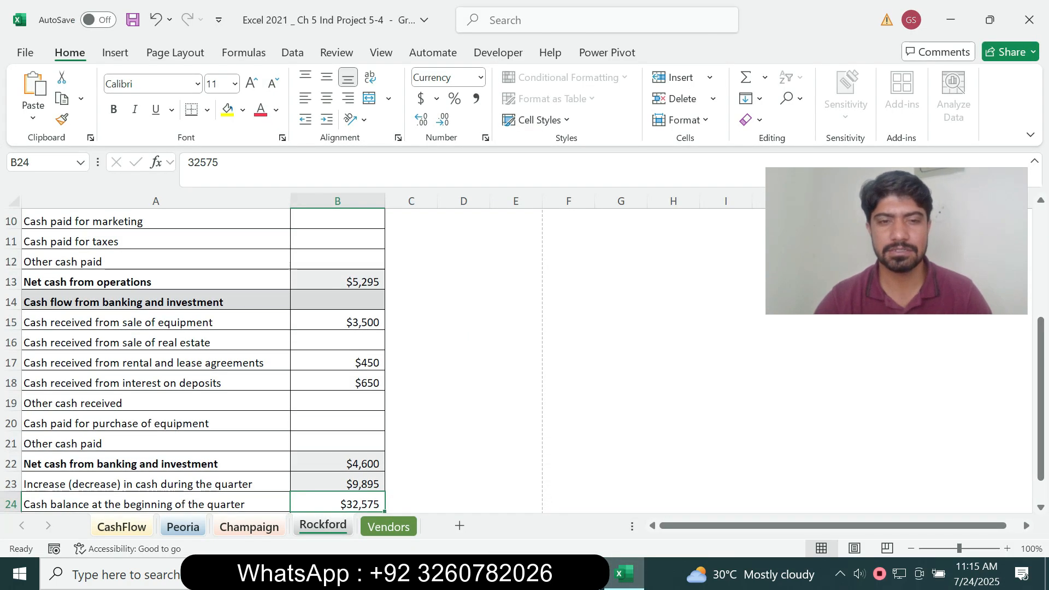
{"action": "key", "text": "alt+Tab"}
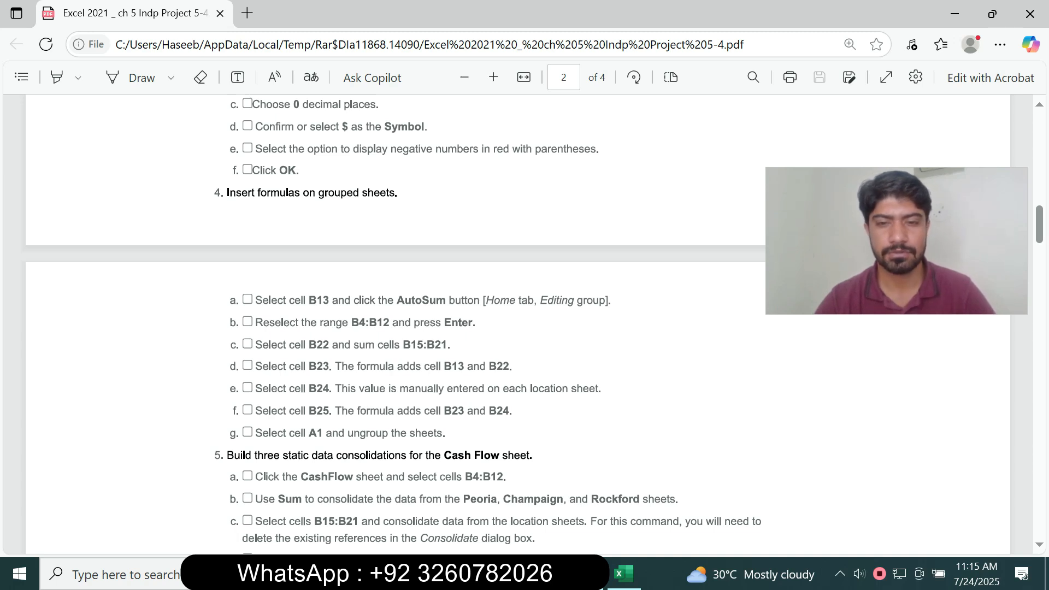
{"action": "left_click", "coordinate": [624, 574]}
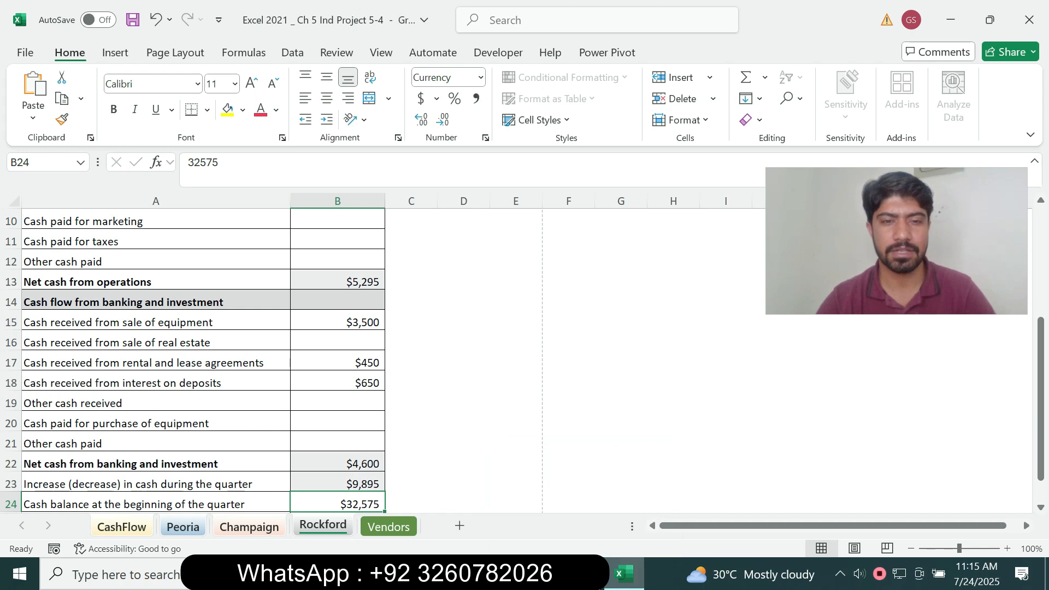
{"action": "key", "text": "Down"}
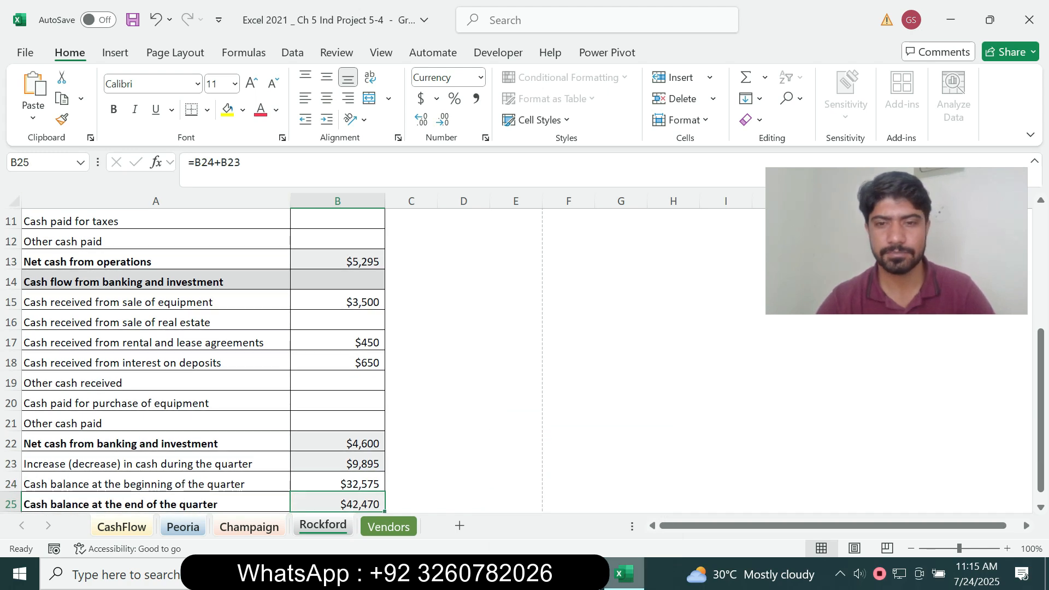
{"action": "key", "text": "alt+Tab"}
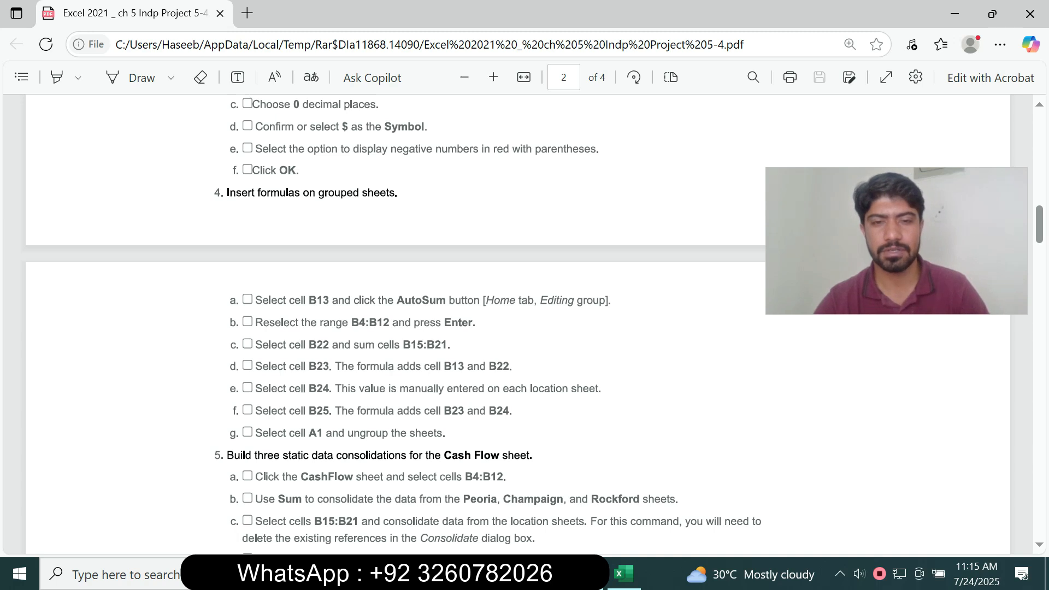
{"action": "key", "text": "alt+Tab"}
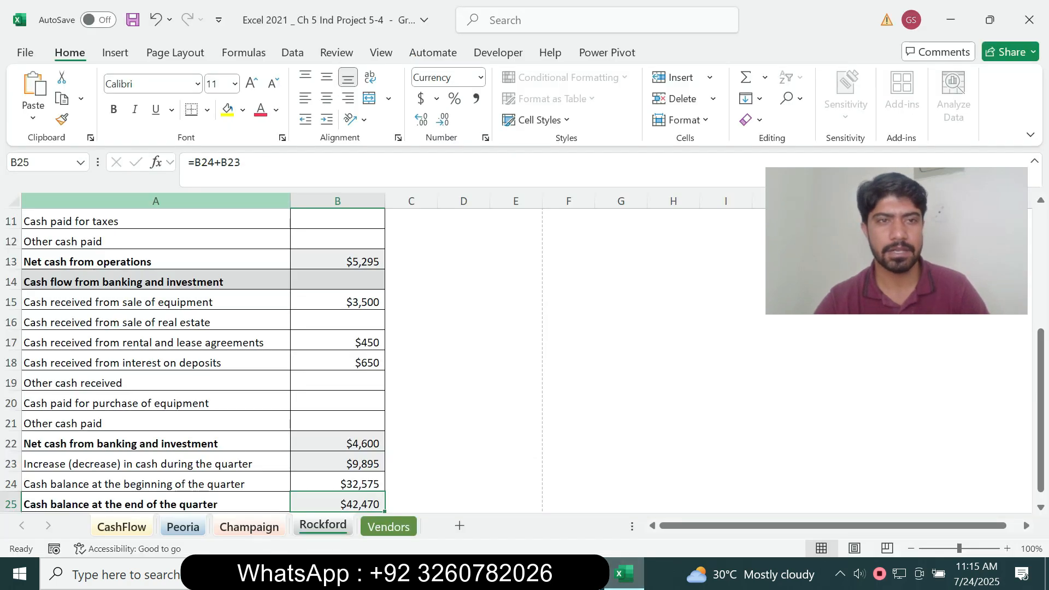
{"action": "key", "text": "alt+Tab"}
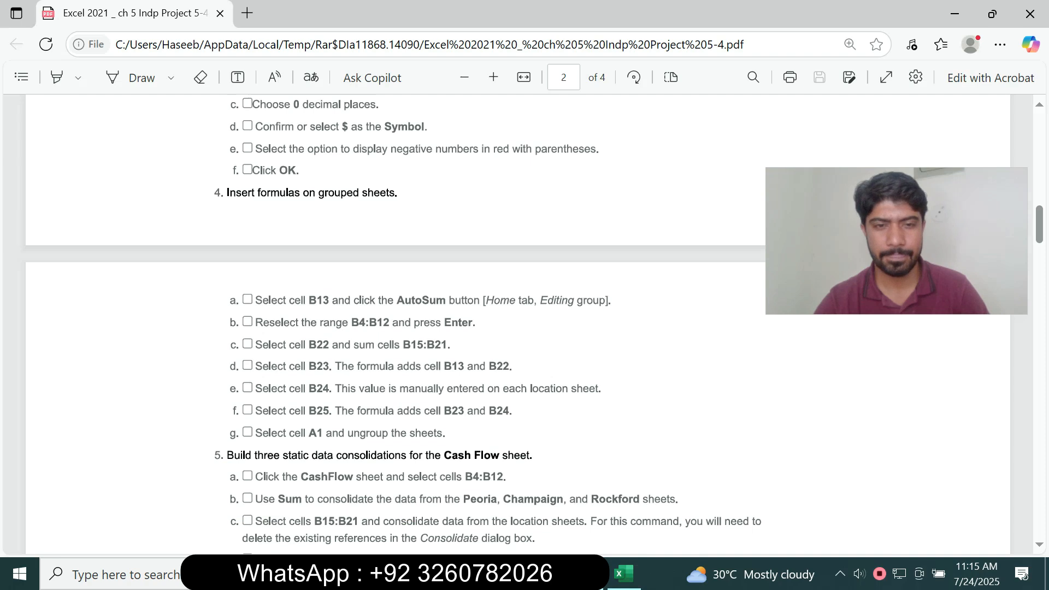
{"action": "key", "text": "alt+Tab"}
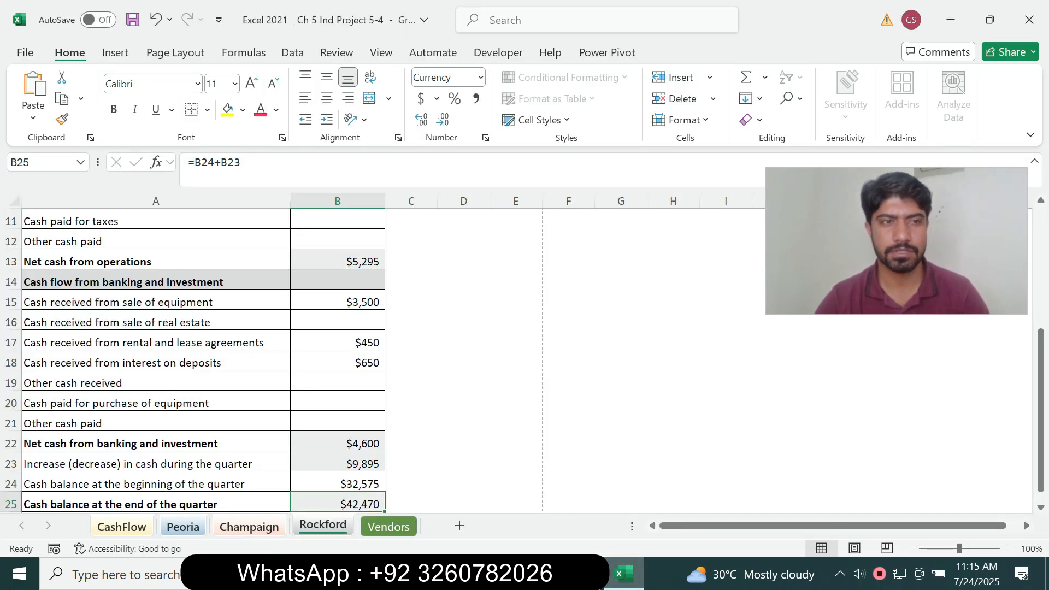
{"action": "key", "text": "alt+Tab"}
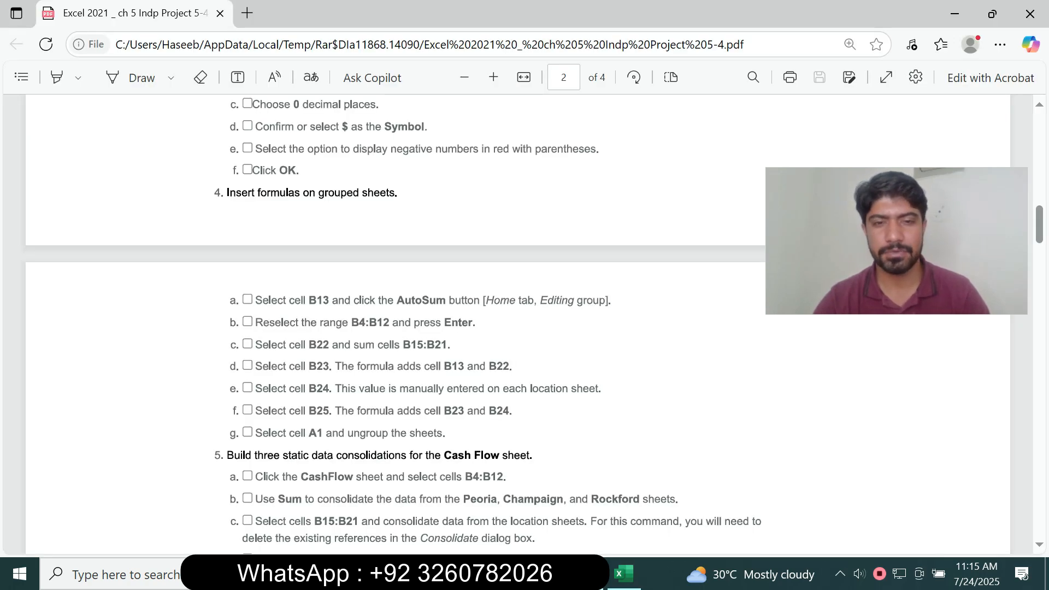
{"action": "key", "text": "alt+Tab"}
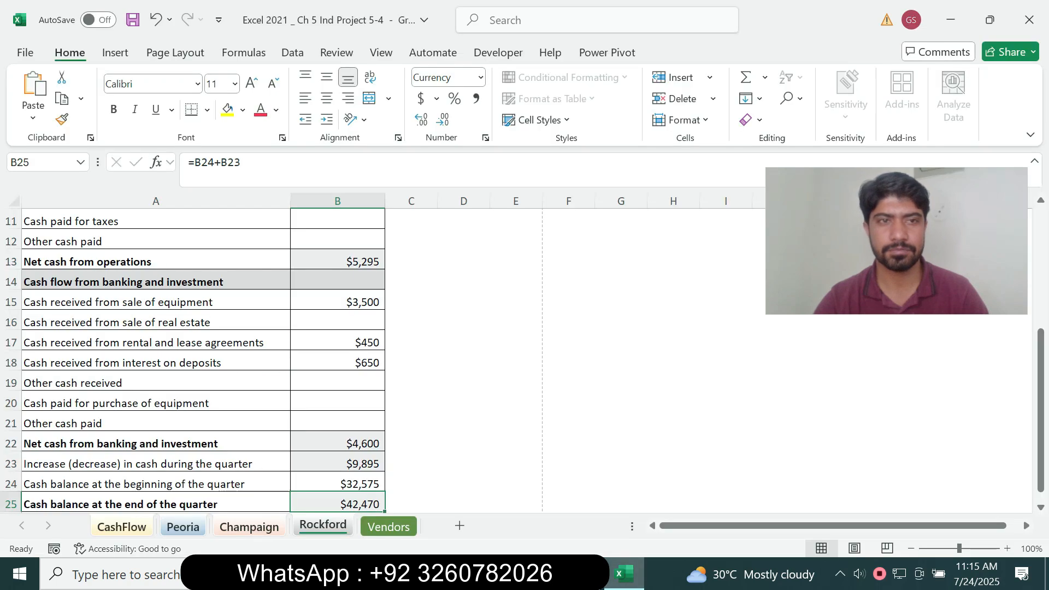
- Rewrite the formula in cell B25 as =B23+B24 on the grouped sheets
{"action": "left_click", "coordinate": [215, 163]}
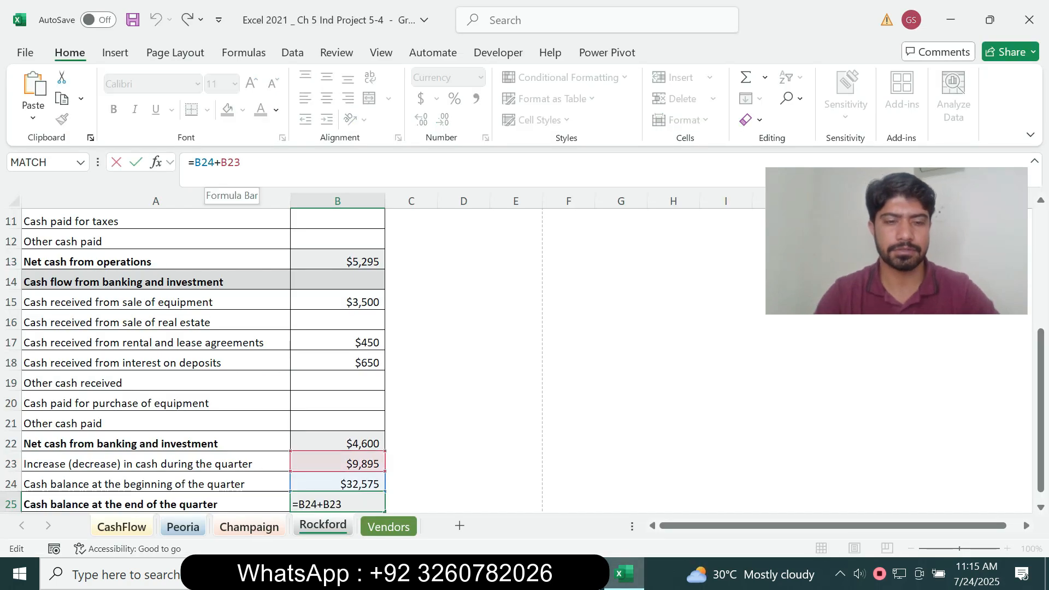
{"action": "key", "text": "BackSpace"}
{"action": "type", "text": "3"}
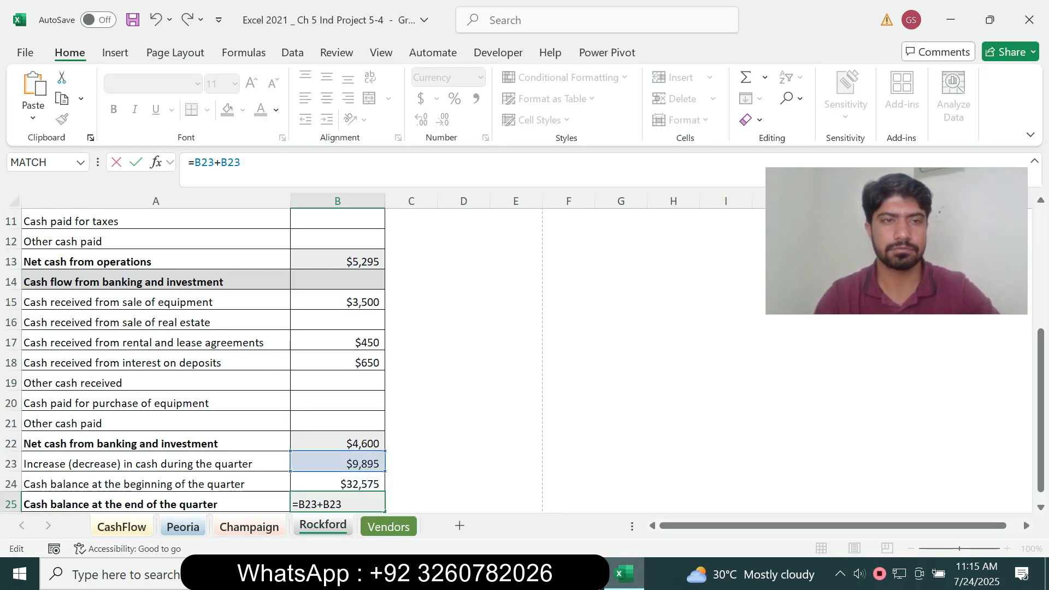
{"action": "key", "text": "BackSpace"}
{"action": "type", "text": "4"}
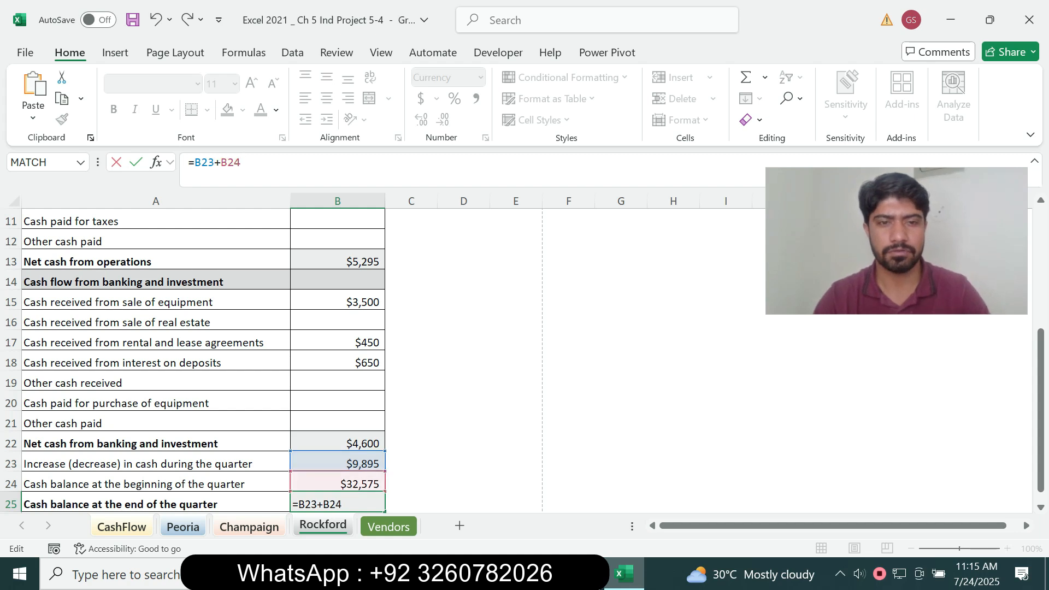
{"action": "key", "text": "Return"}
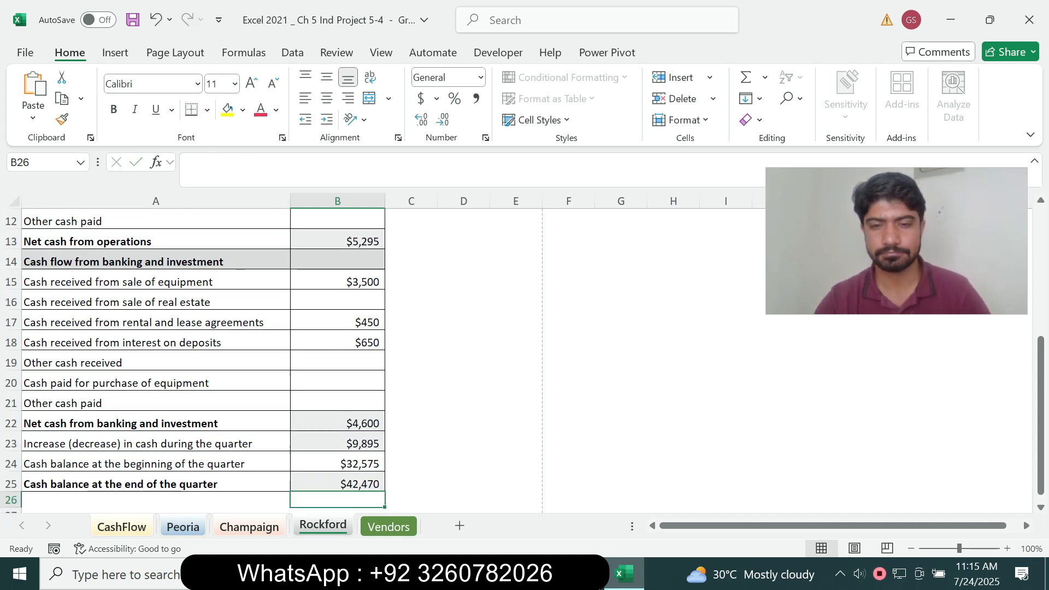
- Check step 4g in the PDF, select cell A1 on the grouped sheets in Excel and ungroup the sheets
{"action": "key", "text": "alt+Tab"}
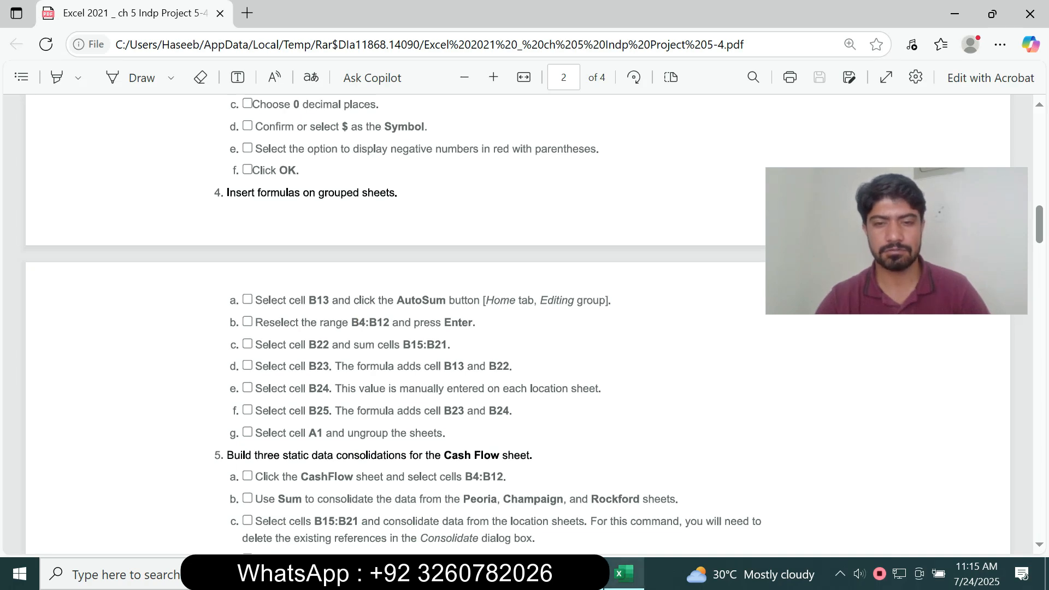
{"action": "key", "text": "alt+Tab"}
{"action": "left_click", "coordinate": [40, 163]}
{"action": "type", "text": "A1"}
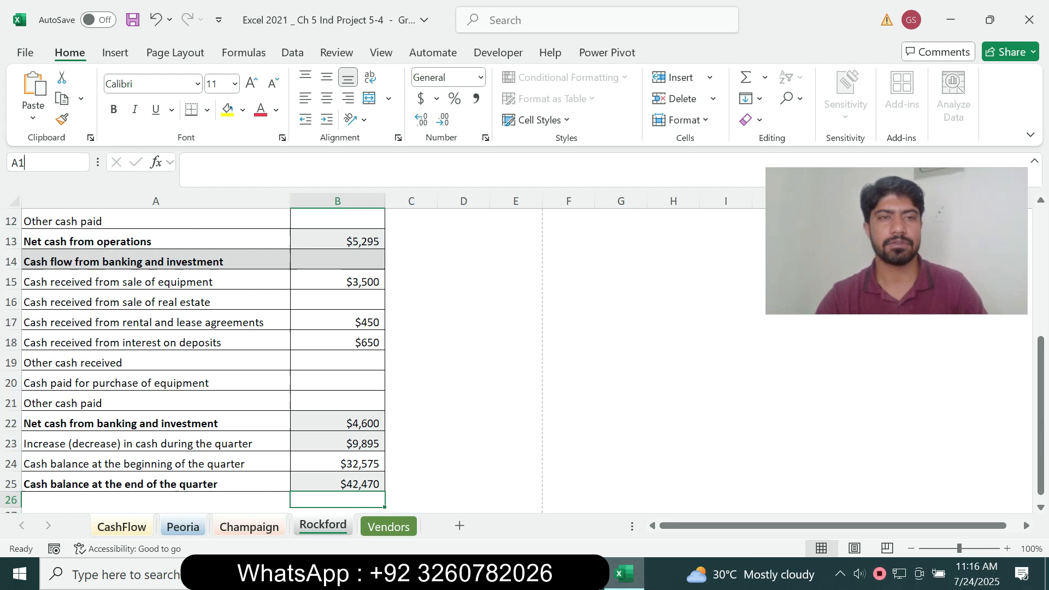
{"action": "key", "text": "Return"}
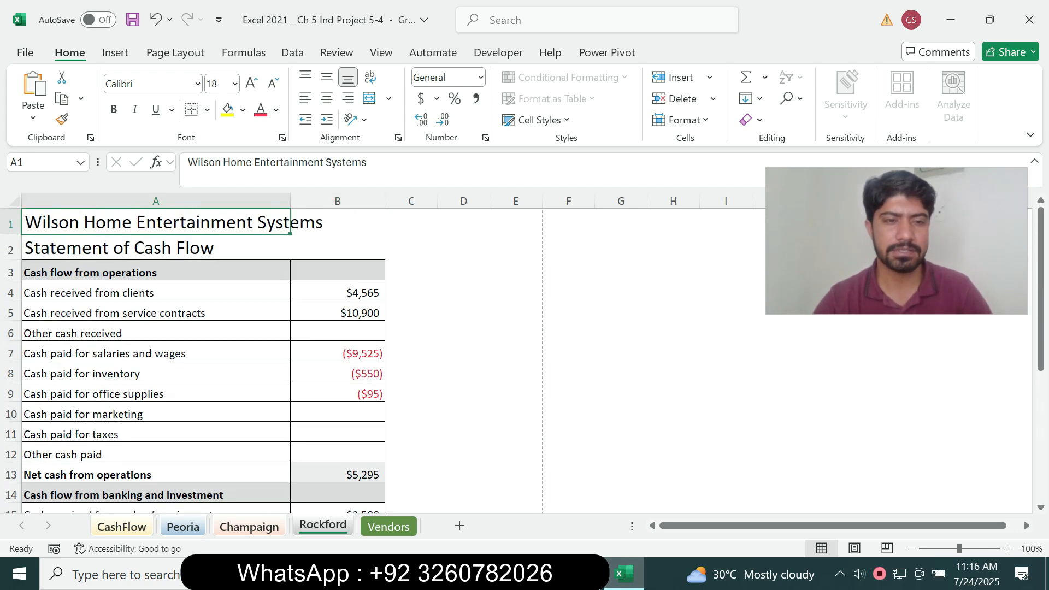
{"action": "right_click", "coordinate": [320, 523]}
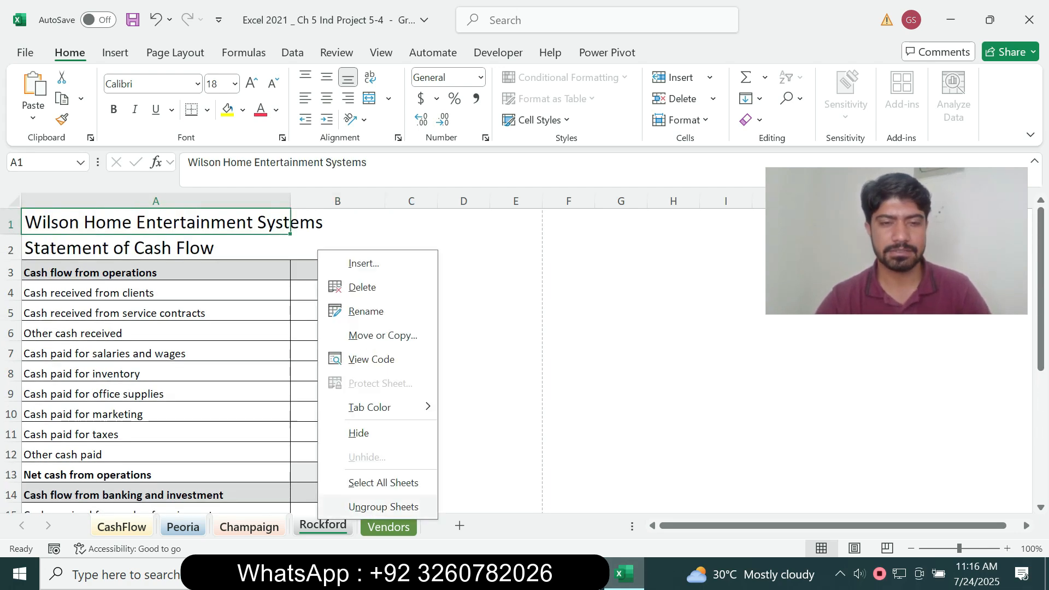
{"action": "left_click", "coordinate": [383, 507]}
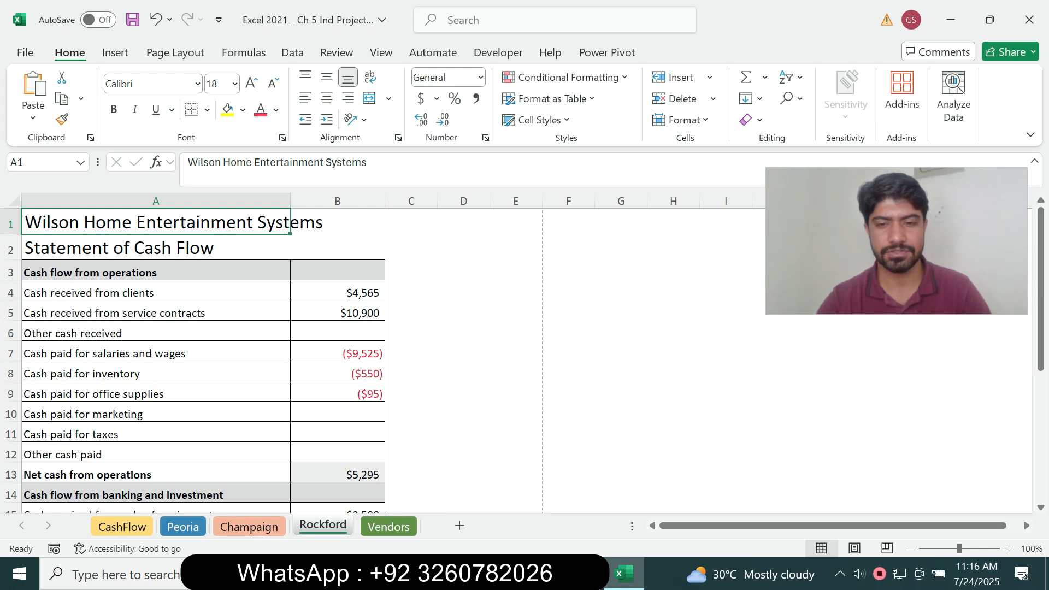
- Read the step 5 consolidation instructions in the PDF and switch to the CashFlow sheet in Excel
{"action": "key", "text": "alt+Tab"}
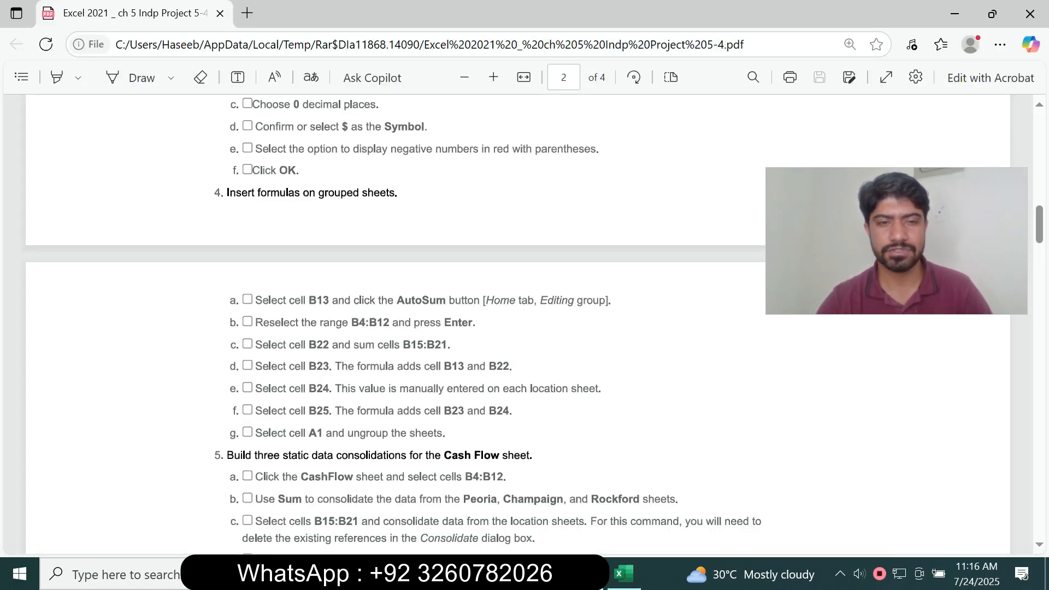
{"action": "scroll", "coordinate": [383, 322], "scroll_direction": "down", "scroll_amount": 3}
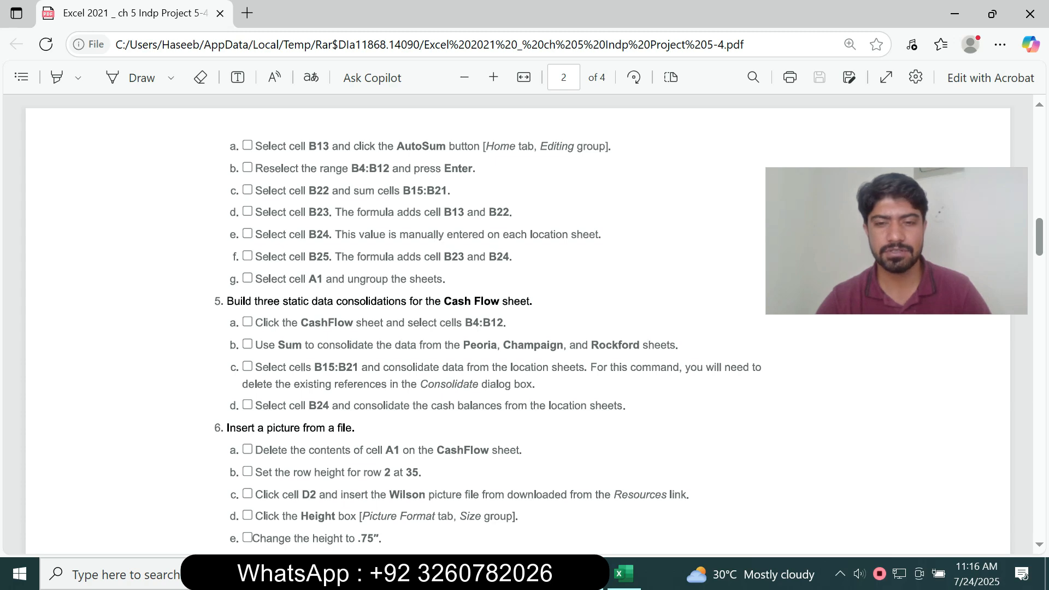
{"action": "key", "text": "alt+Tab"}
{"action": "key", "text": "ctrl+Page_Up"}
{"action": "key", "text": "ctrl+Page_Up"}
{"action": "key", "text": "ctrl+Page_Up"}
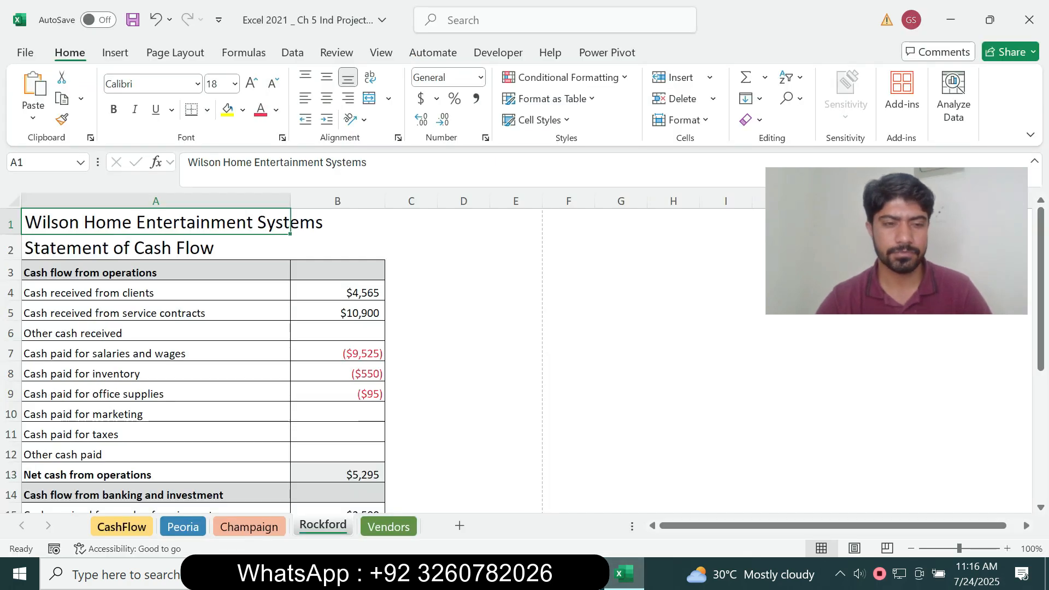
{"action": "key", "text": "alt+Tab"}
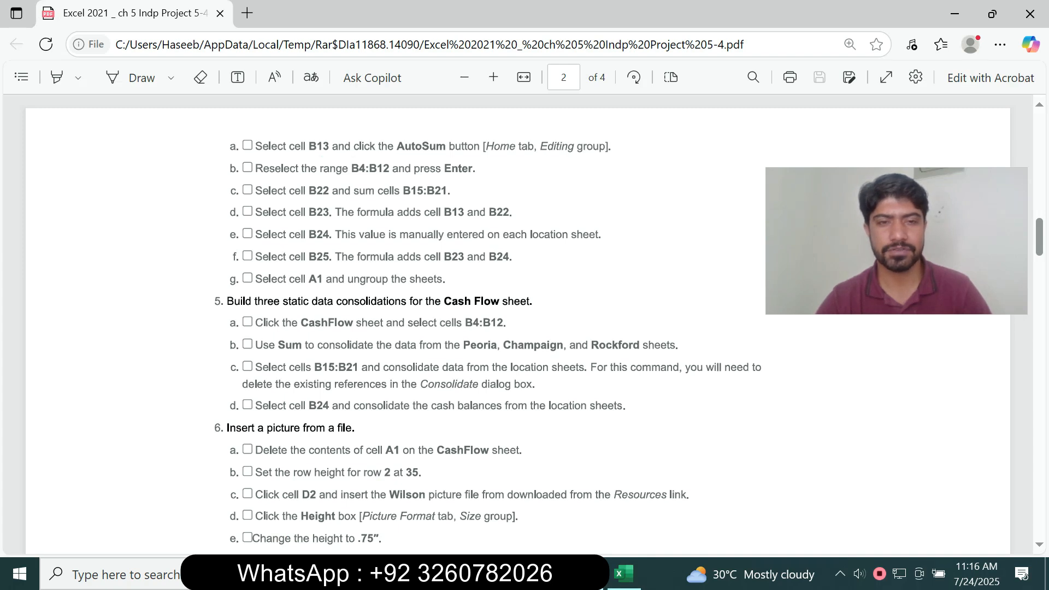
{"action": "key", "text": "alt+Tab"}
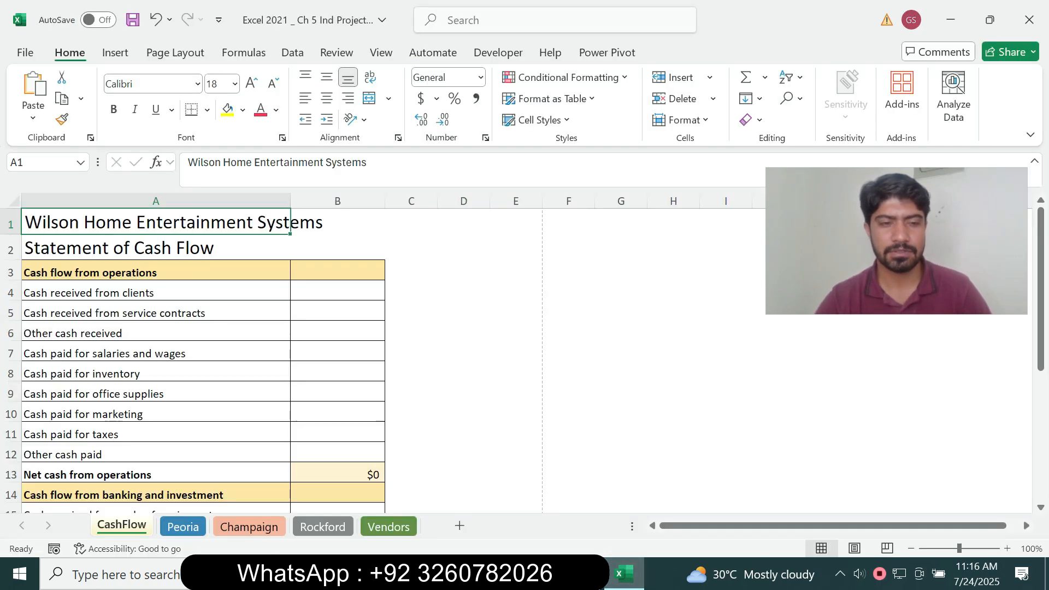
- Recheck step 5a in the PDF and select the range B4:B12 on the CashFlow sheet
{"action": "key", "text": "alt+Tab"}
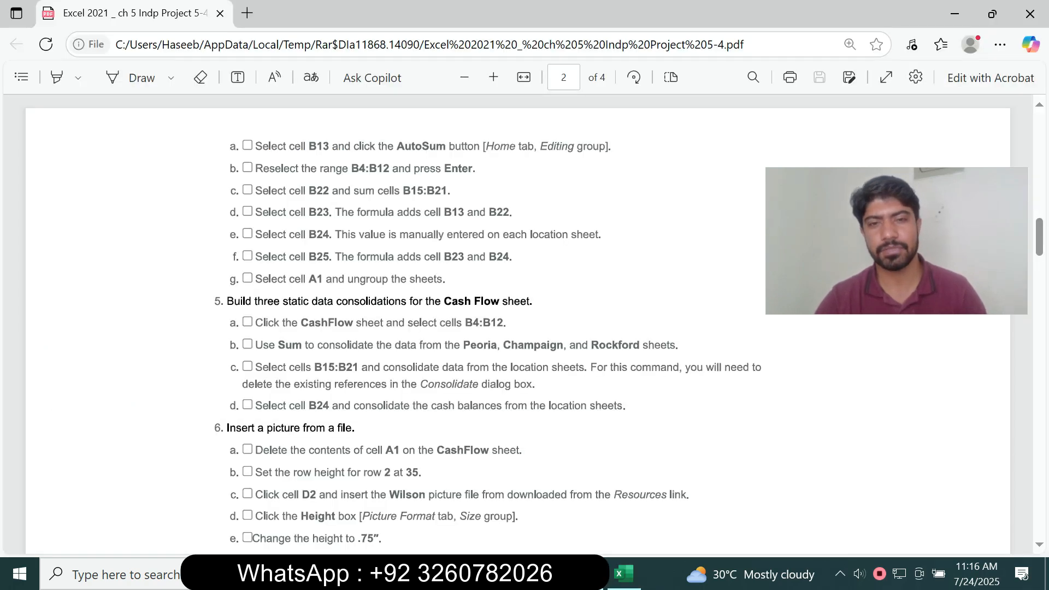
{"action": "left_click", "coordinate": [624, 574]}
{"action": "left_click", "coordinate": [47, 163]}
{"action": "type", "text": "B4:B12"}
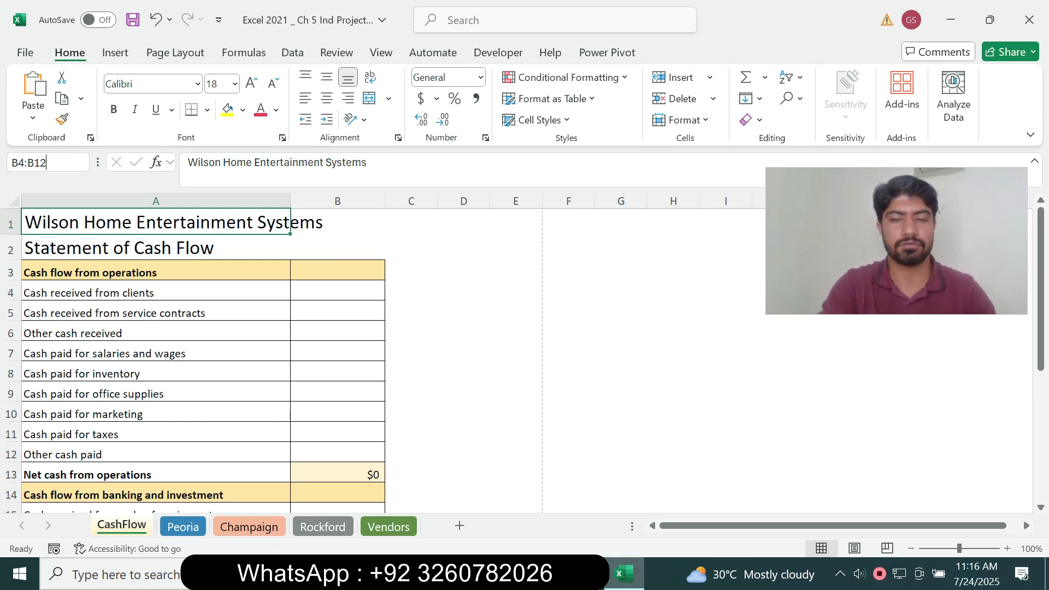
{"action": "key", "text": "Return"}
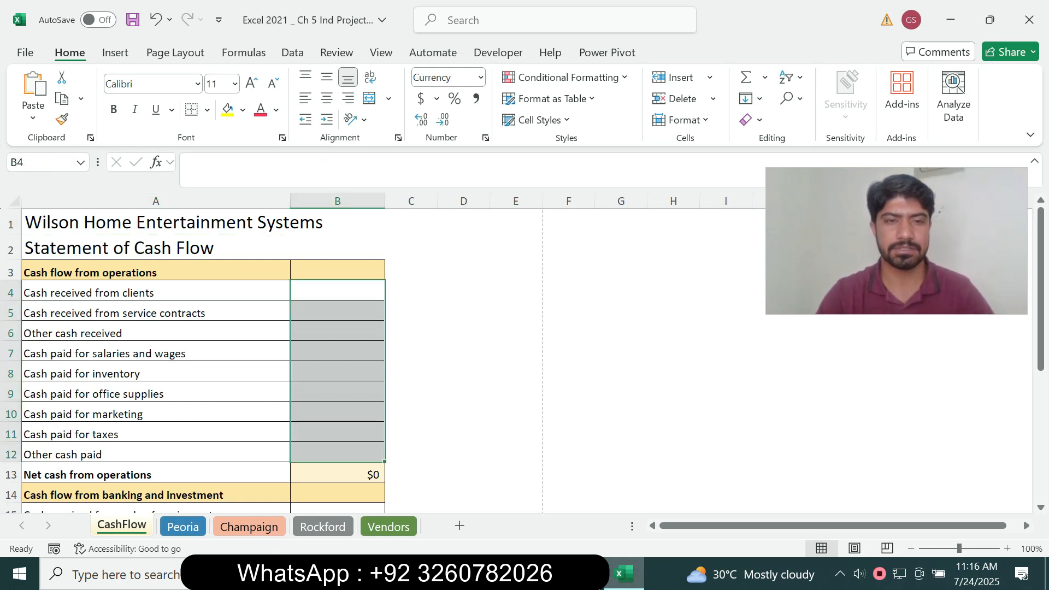
- Start a Consolidate command with the Sum function for the selected CashFlow cells and add the reference Champaign!$B$4:$B$12
{"action": "key", "text": "alt+Tab"}
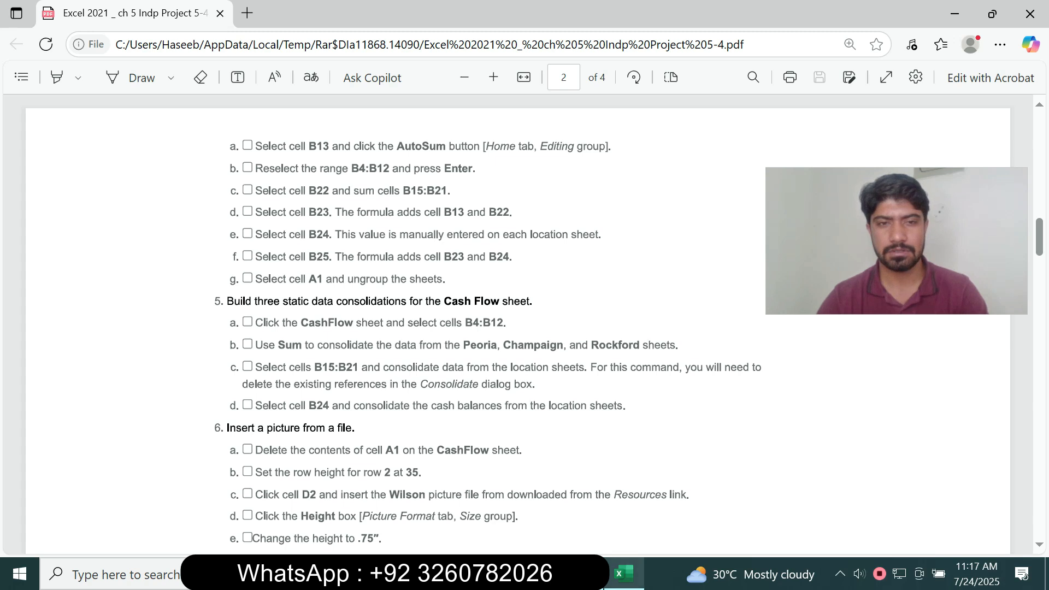
{"action": "left_click", "coordinate": [624, 574]}
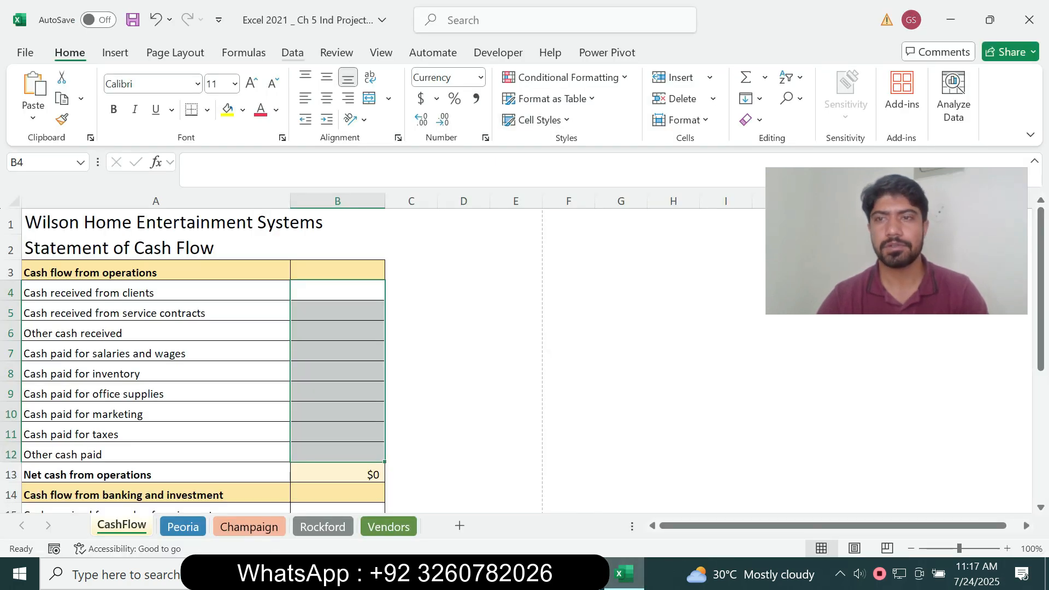
{"action": "left_click", "coordinate": [293, 53]}
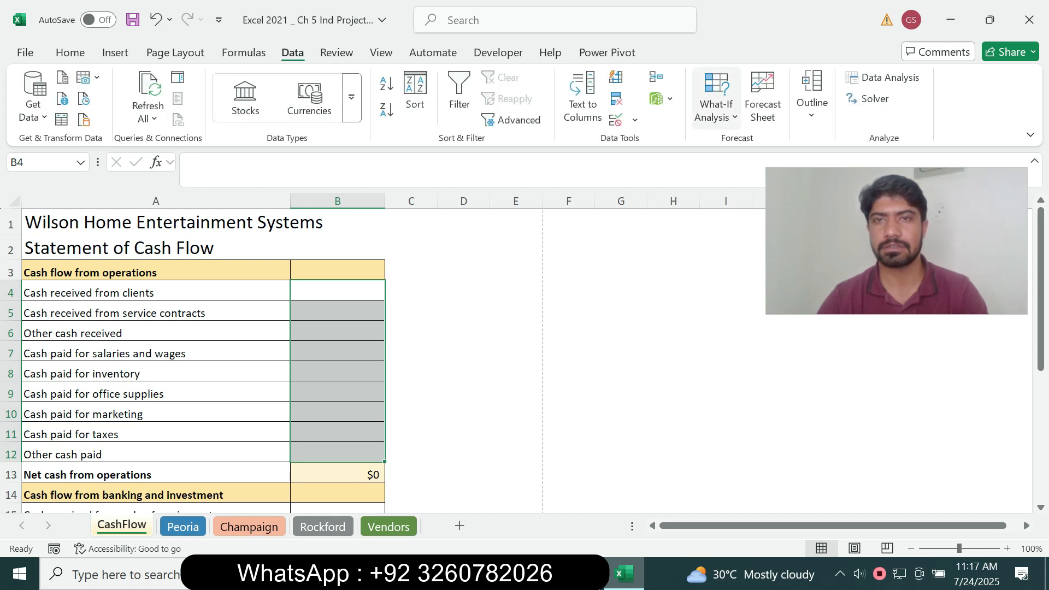
{"action": "left_click", "coordinate": [657, 77]}
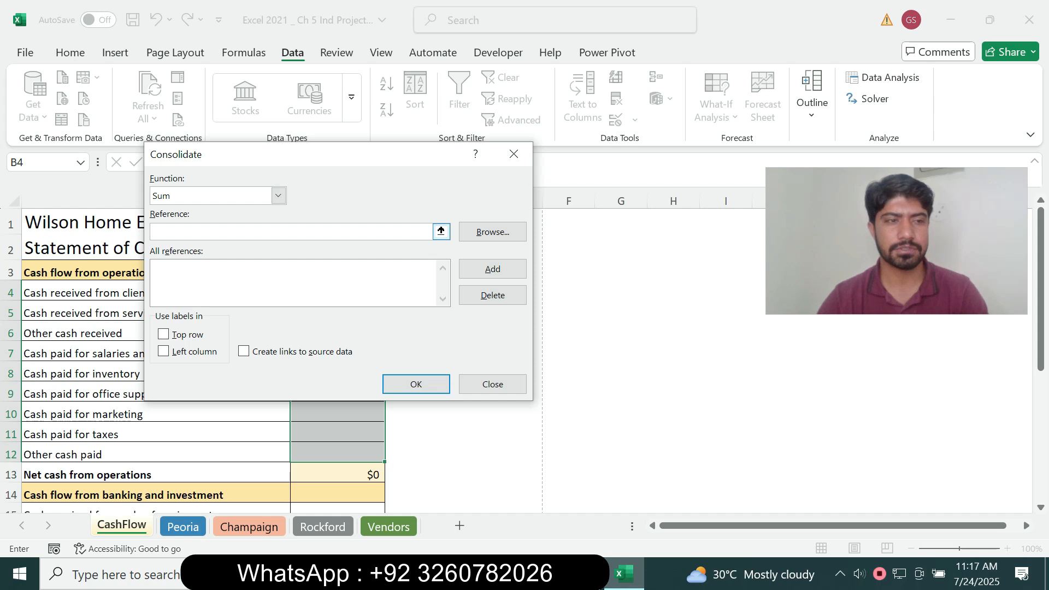
{"action": "left_click", "coordinate": [323, 526]}
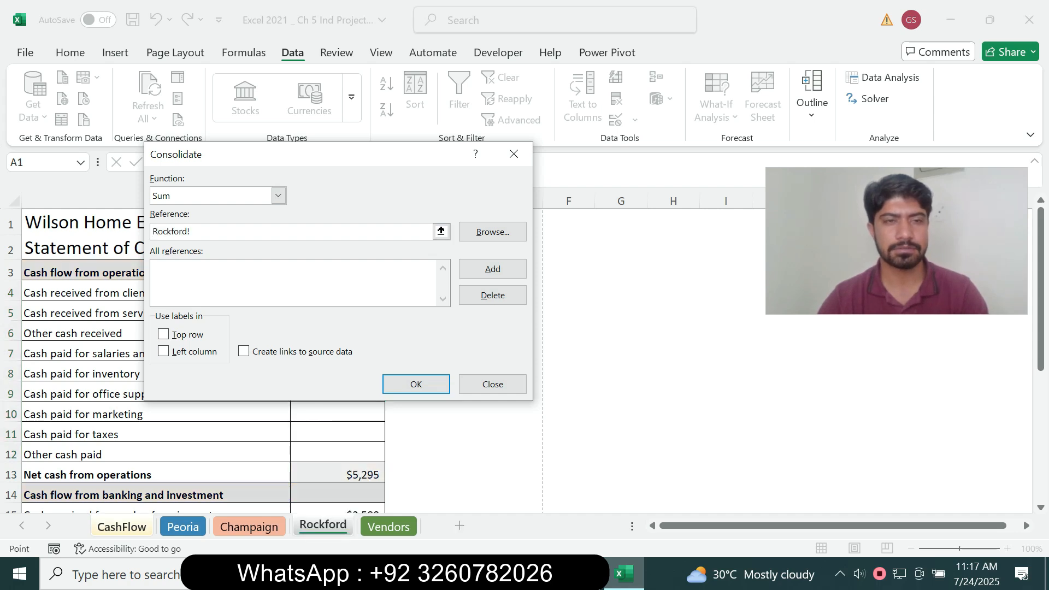
{"action": "left_click_drag", "start_coordinate": [192, 231], "coordinate": [150, 232]}
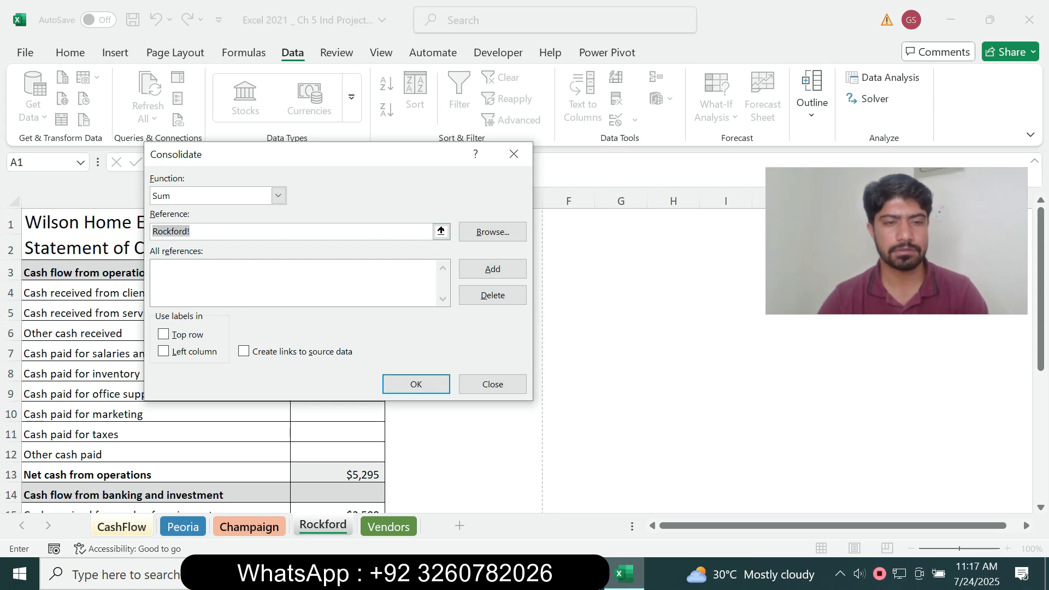
{"action": "left_click", "coordinate": [250, 526]}
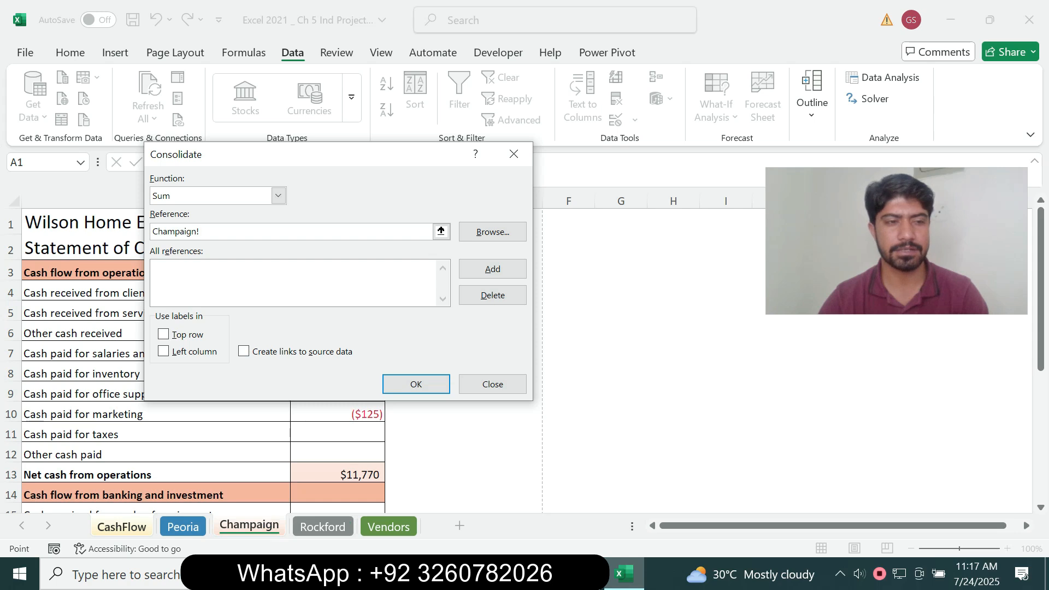
{"action": "left_click_drag", "start_coordinate": [234, 159], "coordinate": [547, 203]}
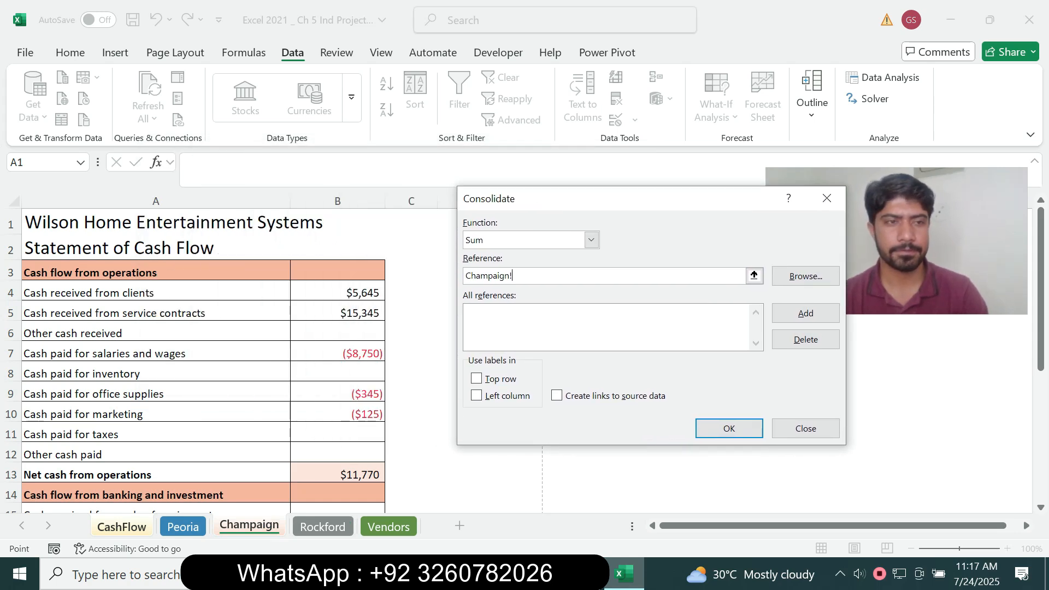
{"action": "left_click_drag", "start_coordinate": [337, 293], "coordinate": [350, 455]}
{"action": "left_click", "coordinate": [806, 314]}
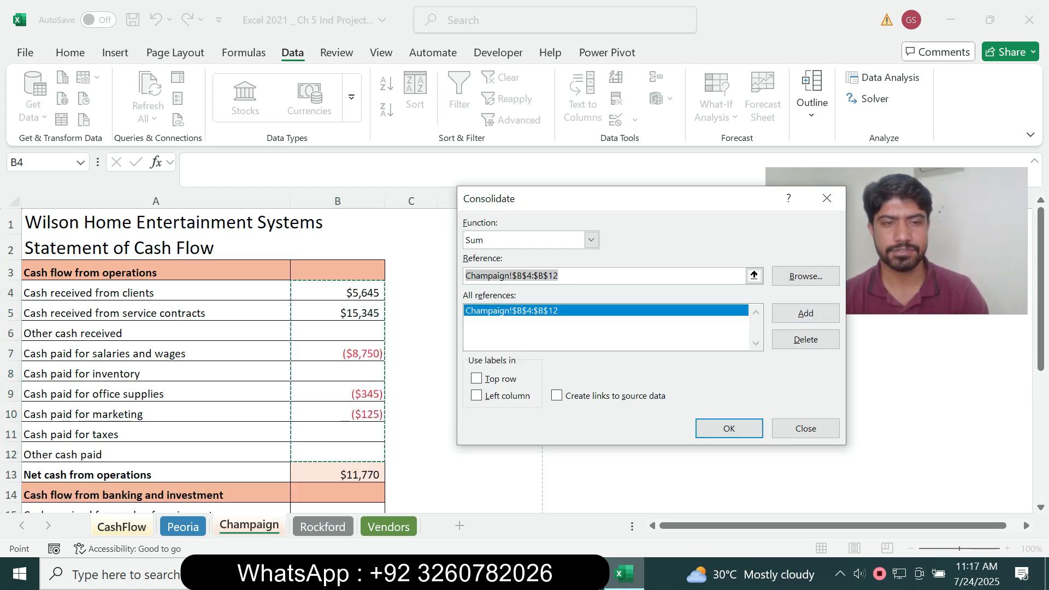
- Add the references Peoria!$B$4:$B$12 and Rockford!$B$4:$B$12 and run the consolidation into the CashFlow sheet
{"action": "left_click", "coordinate": [183, 527]}
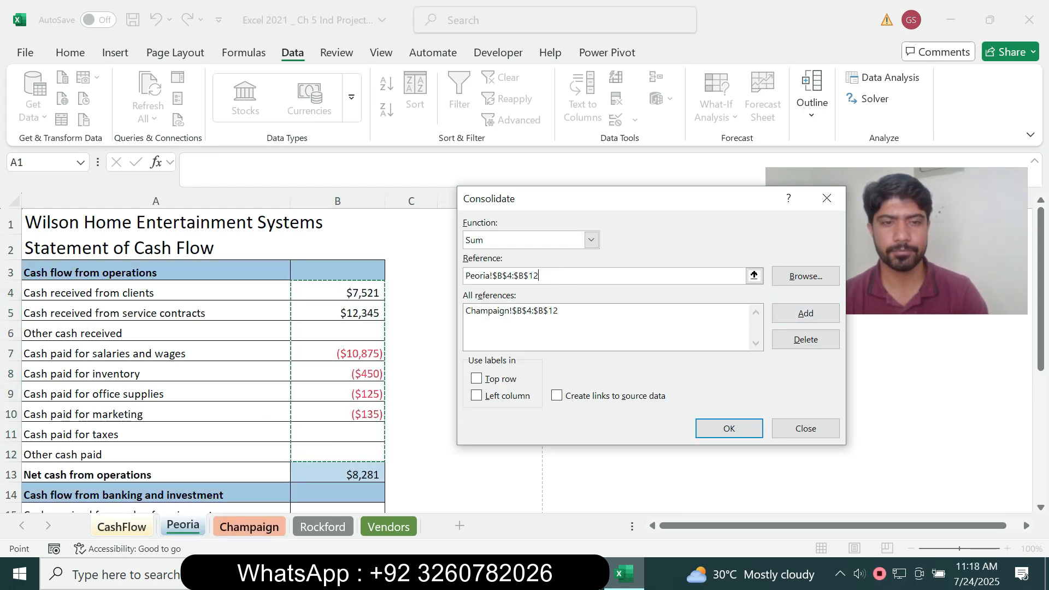
{"action": "left_click", "coordinate": [806, 313]}
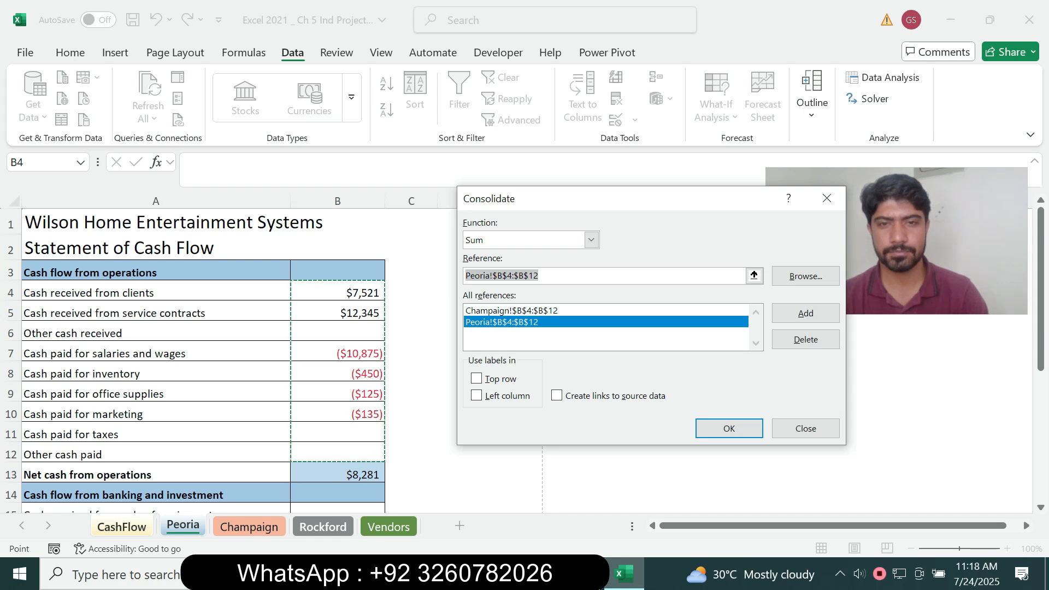
{"action": "left_click", "coordinate": [323, 526]}
{"action": "left_click", "coordinate": [806, 313]}
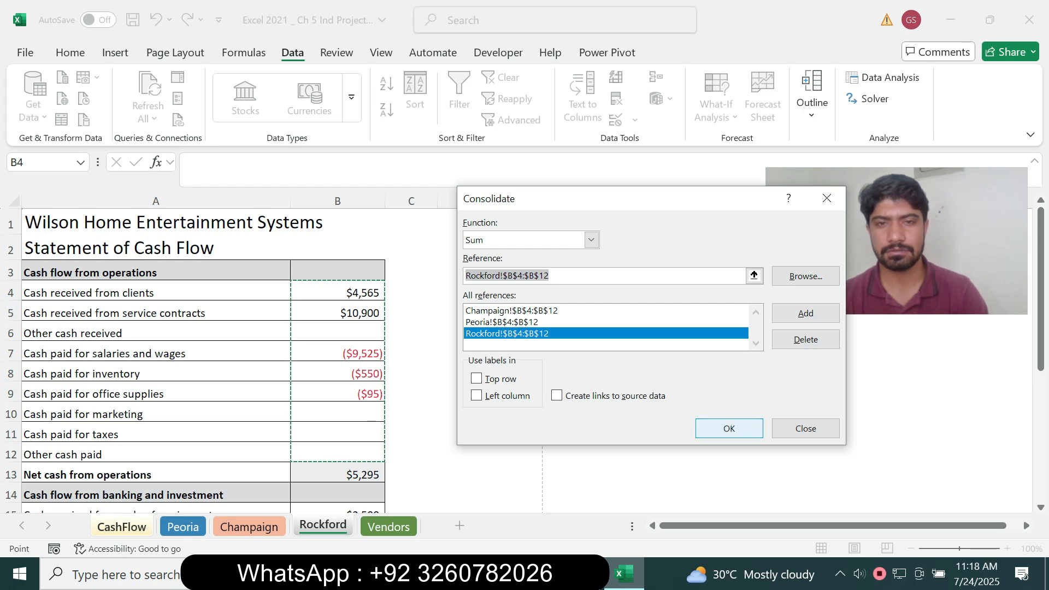
{"action": "key", "text": "Return"}
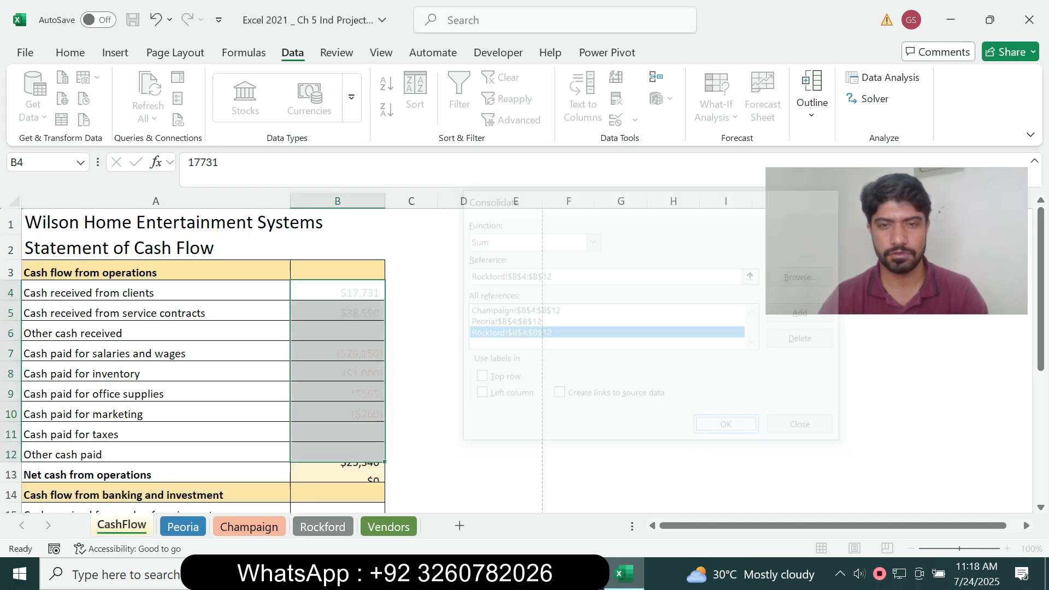
- Check step 5c in the PDF, reopen Consolidate and delete the existing Champaign, Peoria and Rockford B4:B12 references
{"action": "left_click", "coordinate": [585, 574]}
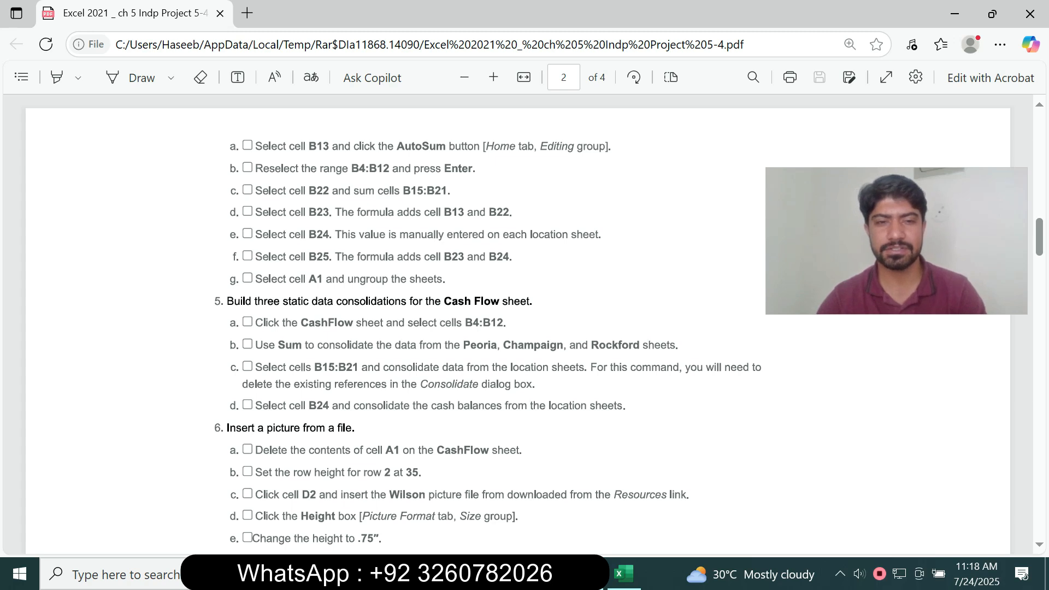
{"action": "left_click", "coordinate": [624, 573]}
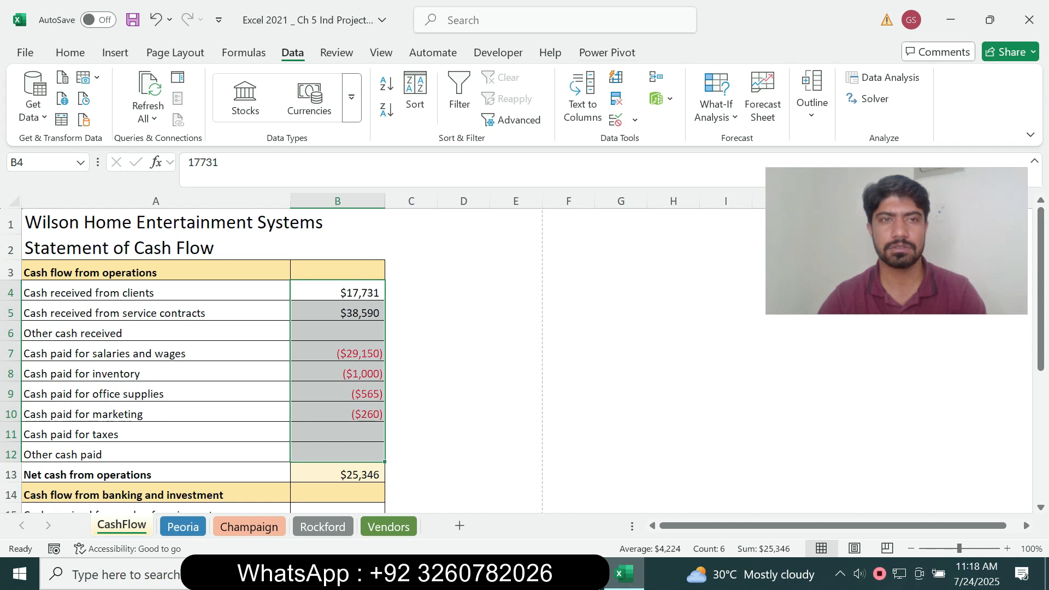
{"action": "left_click", "coordinate": [656, 77]}
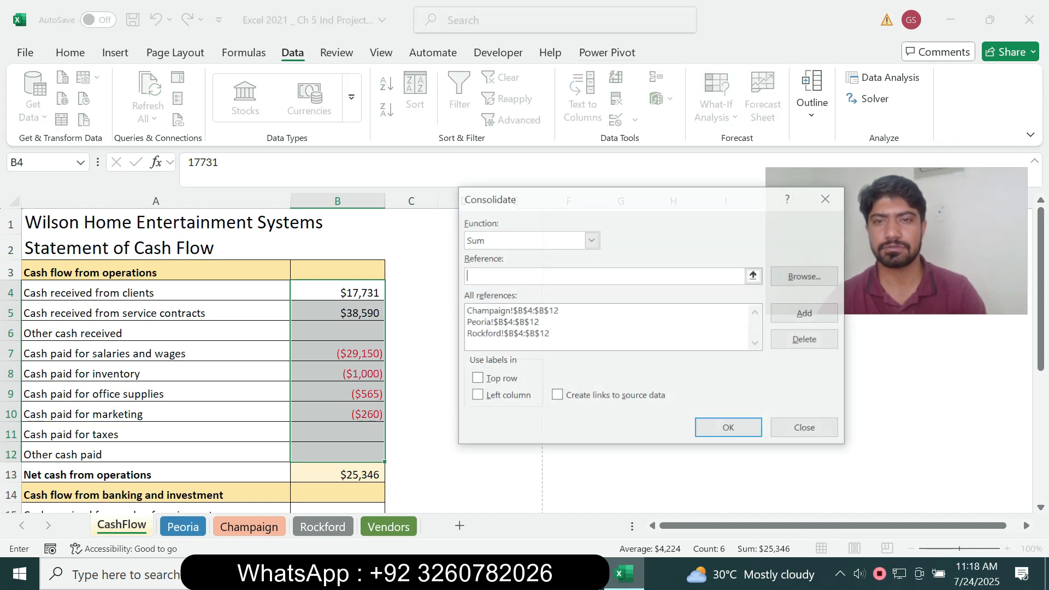
{"action": "left_click", "coordinate": [511, 310]}
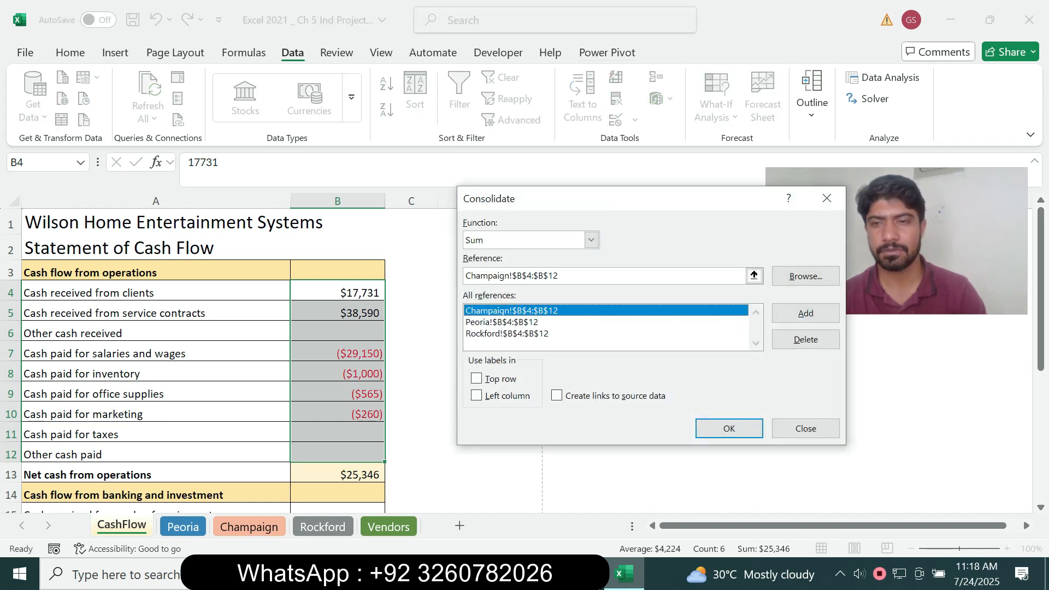
{"action": "left_click", "coordinate": [806, 339]}
{"action": "left_click", "coordinate": [511, 311]}
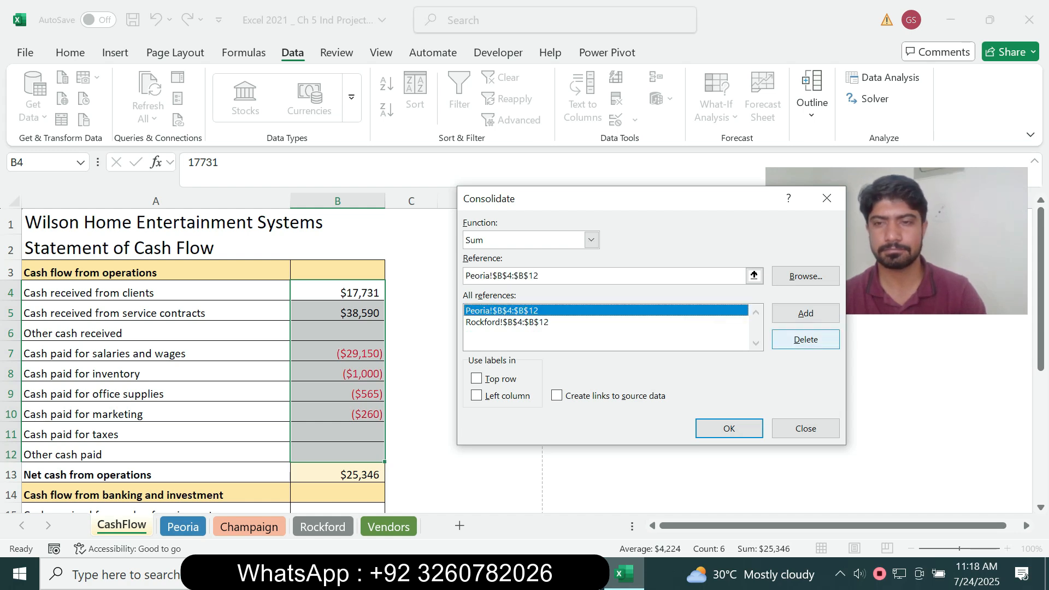
{"action": "left_click", "coordinate": [806, 340]}
{"action": "left_click", "coordinate": [512, 311]}
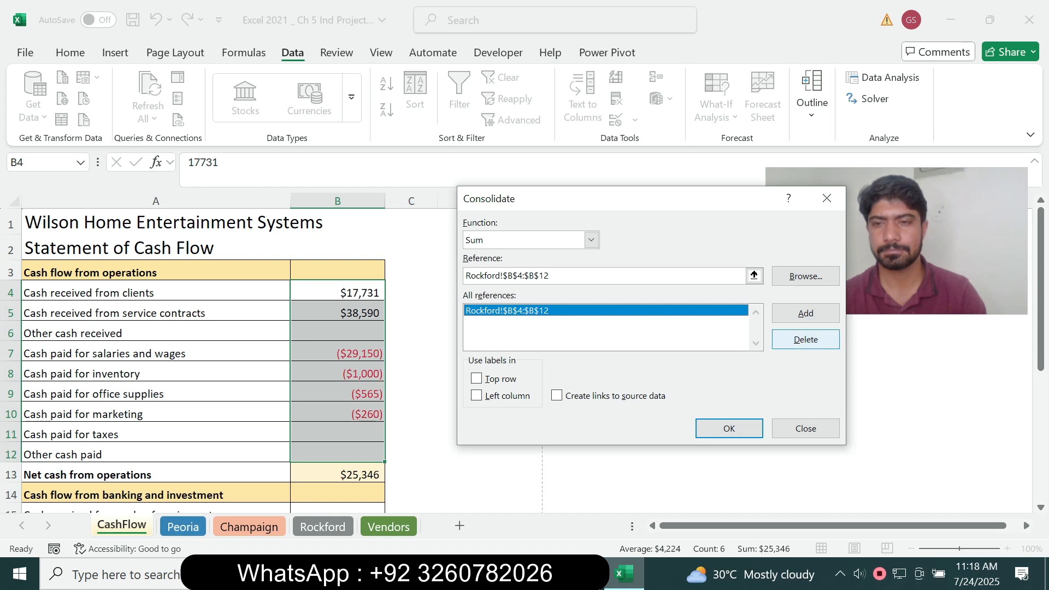
{"action": "left_click", "coordinate": [806, 340]}
- Recheck step 5c in the PDF and add the reference Champaign!$B$15:$B$21 to the Sum consolidation
{"action": "left_click", "coordinate": [604, 276]}
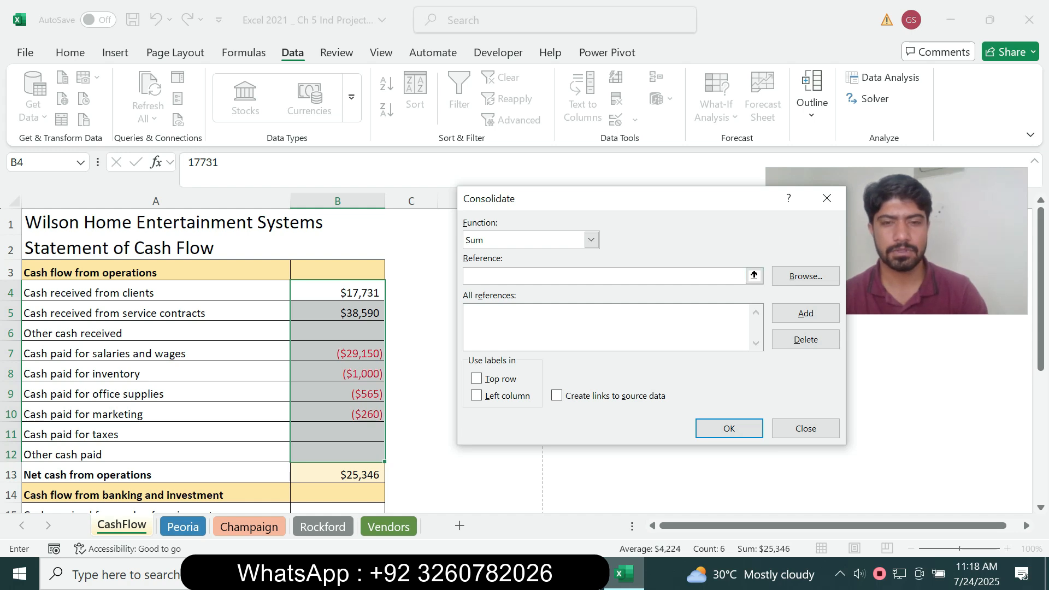
{"action": "left_click", "coordinate": [249, 526]}
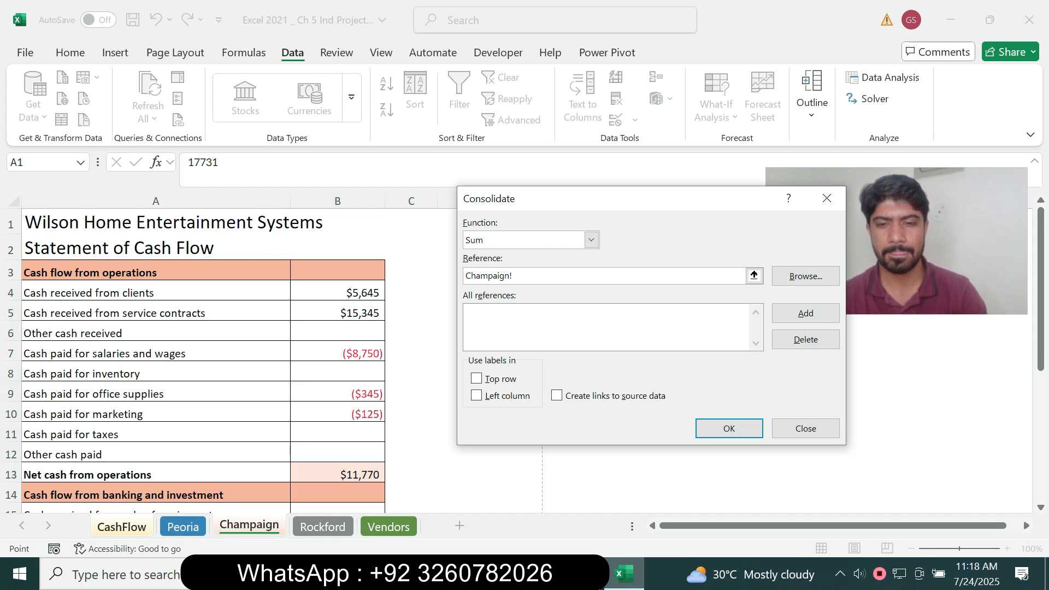
{"action": "key", "text": "alt+Tab"}
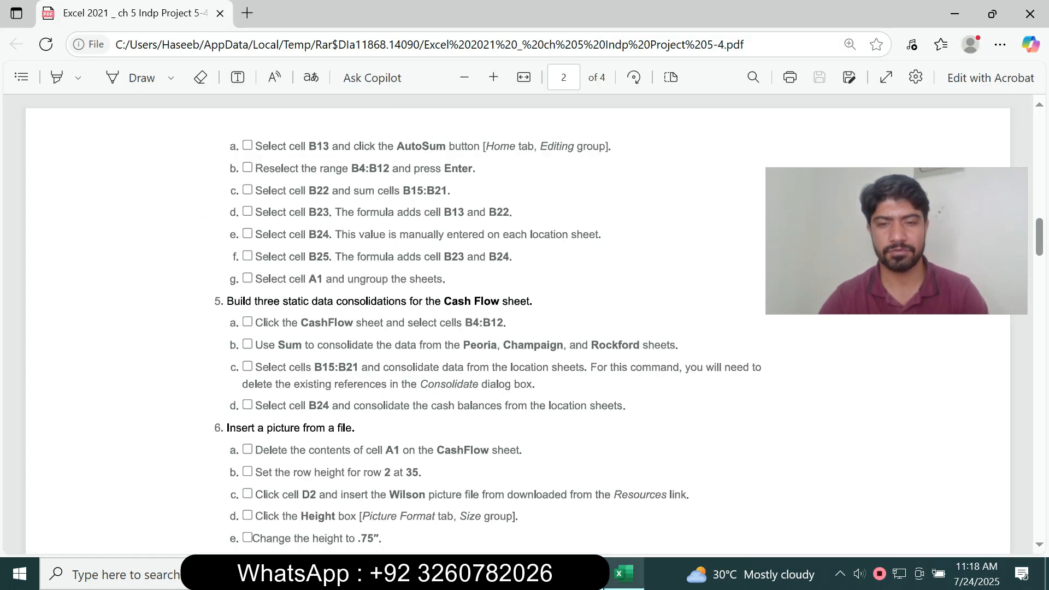
{"action": "key", "text": "alt+Tab"}
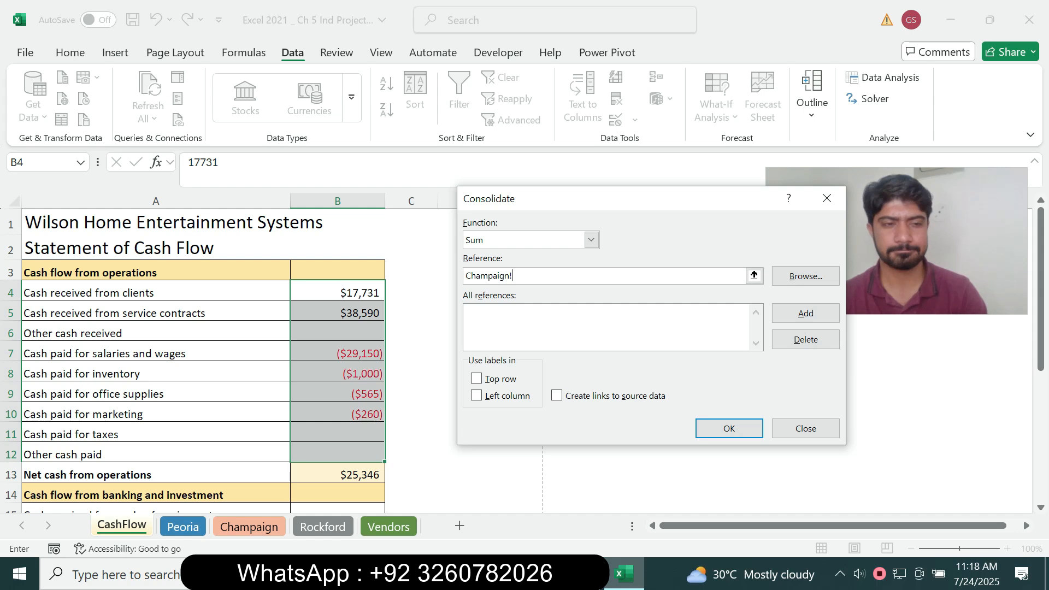
{"action": "left_click_drag", "start_coordinate": [1042, 251], "coordinate": [1041, 335]}
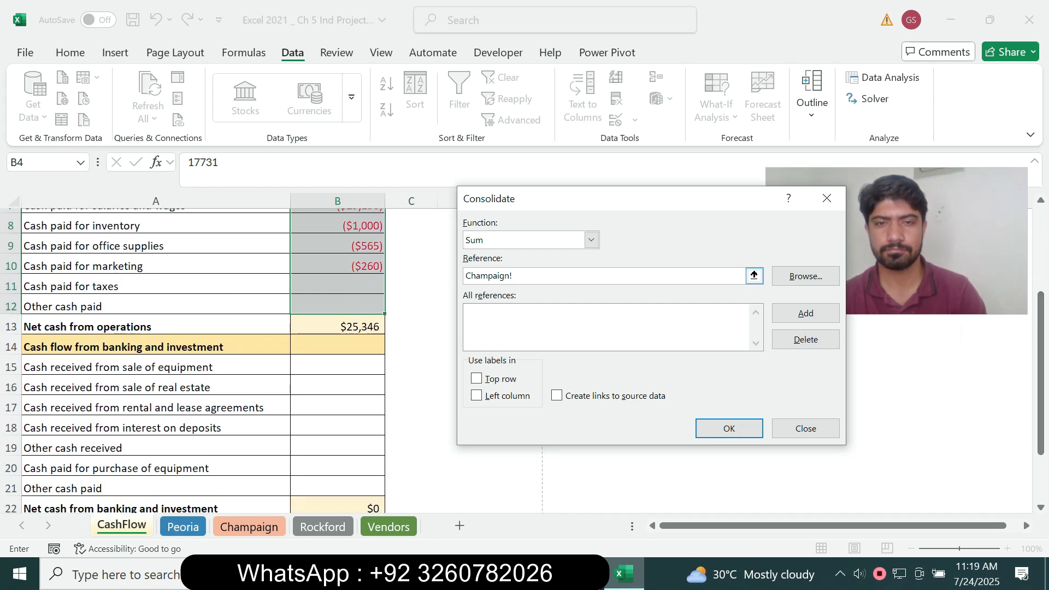
{"action": "left_click", "coordinate": [337, 366]}
{"action": "left_click_drag", "start_coordinate": [337, 365], "coordinate": [338, 487]}
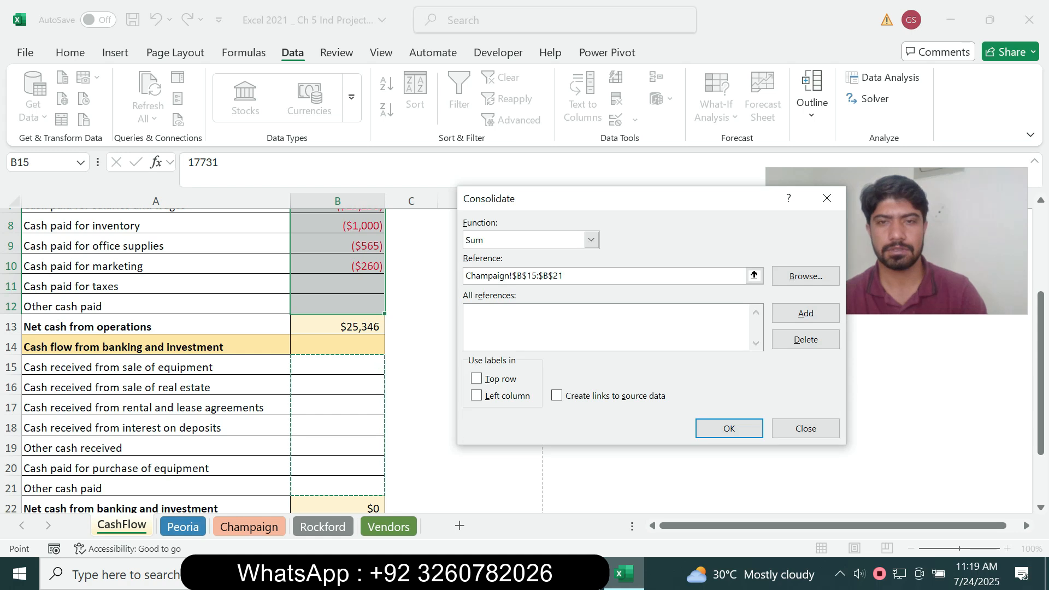
{"action": "left_click", "coordinate": [806, 313]}
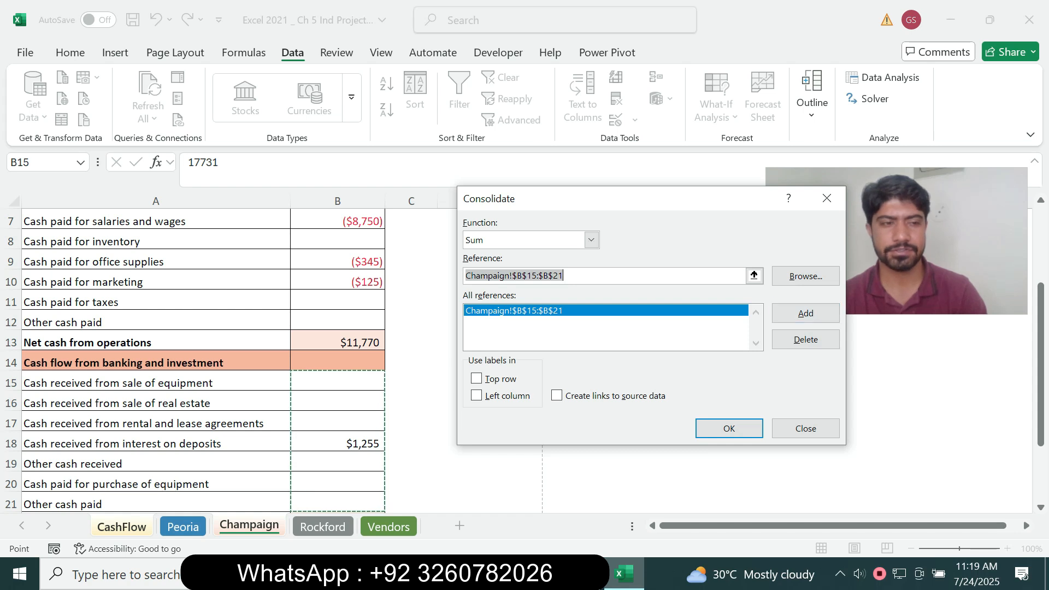
- Add the references Peoria!$B$15:$B$21 and Rockford!$B$15:$B$21 and run the consolidation into the selected CashFlow range B4:B12
{"action": "left_click", "coordinate": [183, 527]}
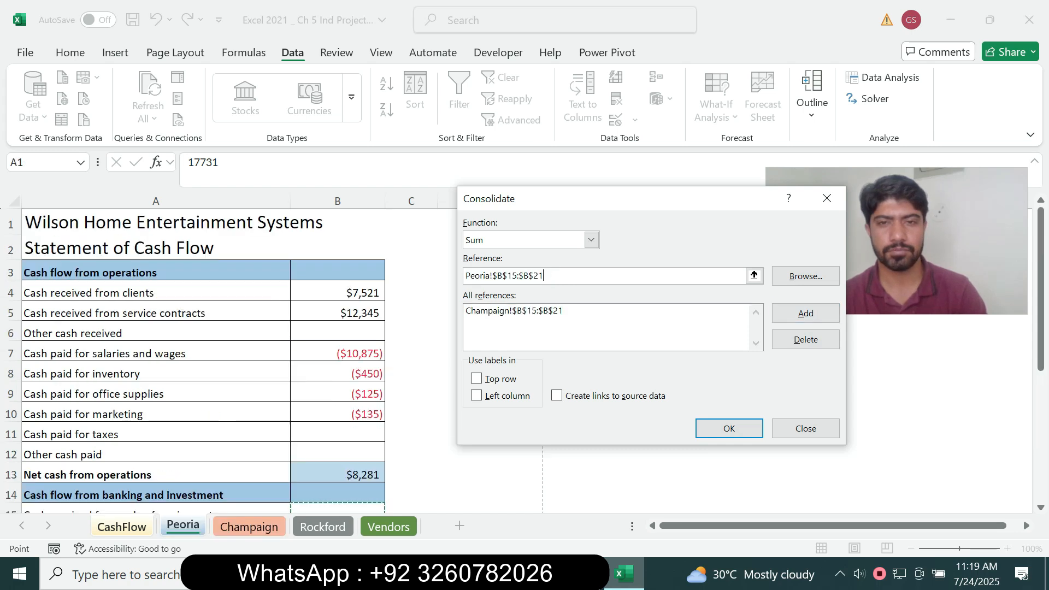
{"action": "left_click", "coordinate": [806, 313]}
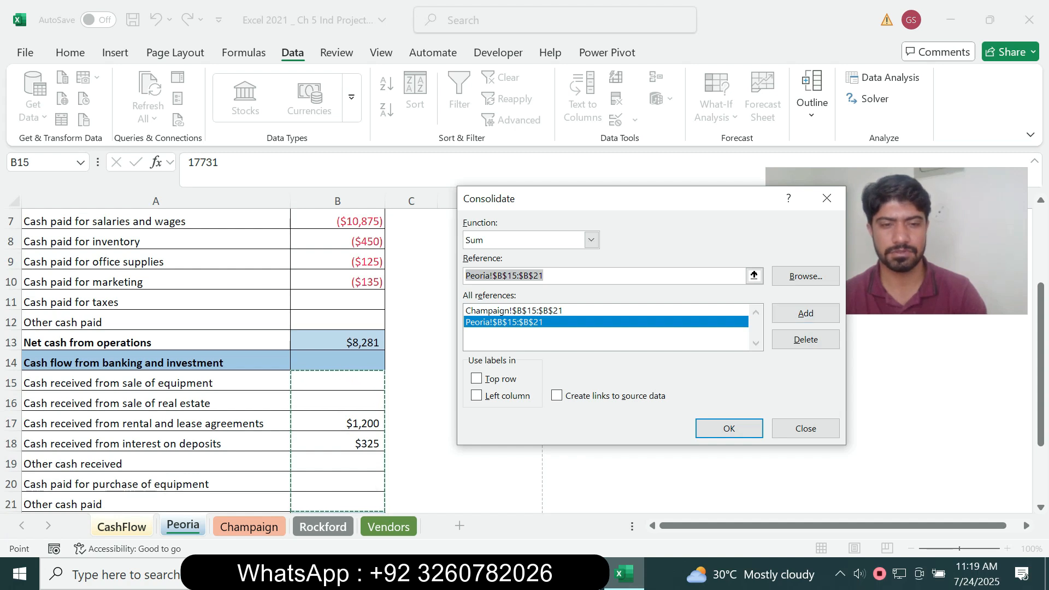
{"action": "left_click", "coordinate": [323, 526]}
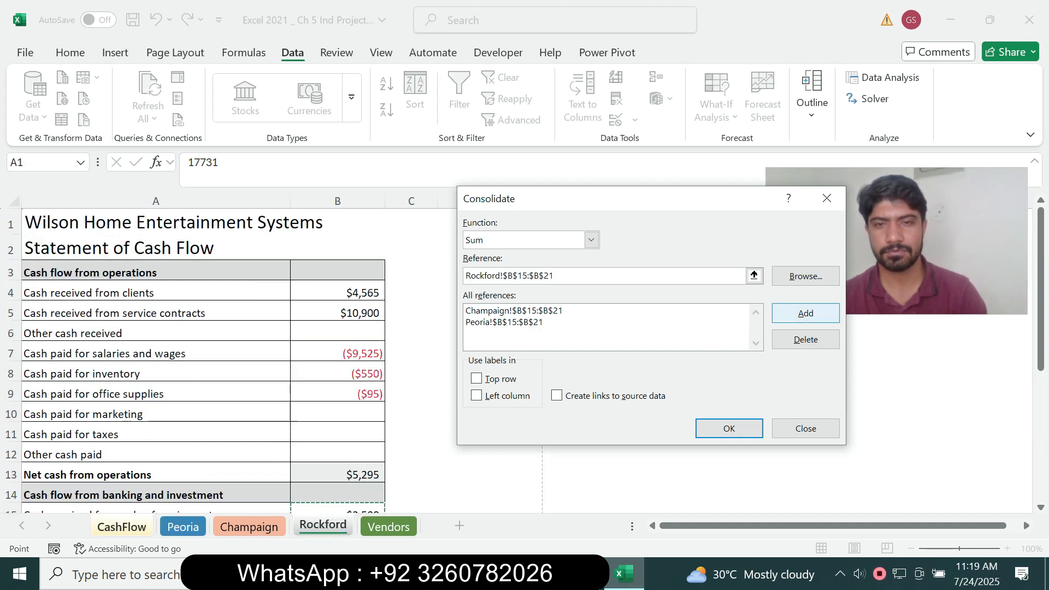
{"action": "left_click", "coordinate": [807, 313]}
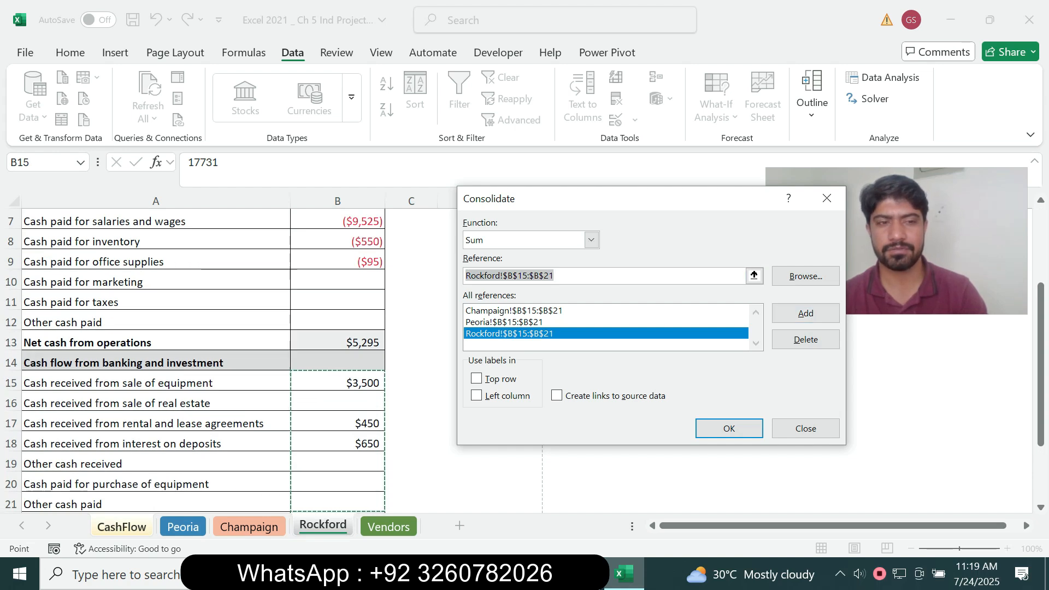
{"action": "key", "text": "Return"}
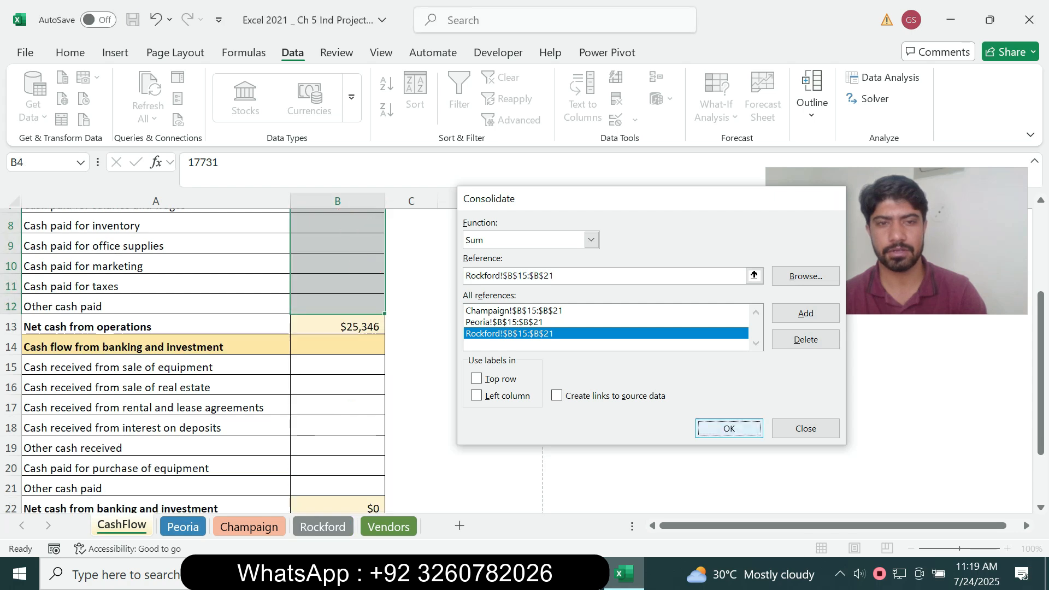
- Check step 5d in the PDF, select cell B24 on the CashFlow sheet and start a Consolidate command for it
{"action": "key", "text": "alt+Tab"}
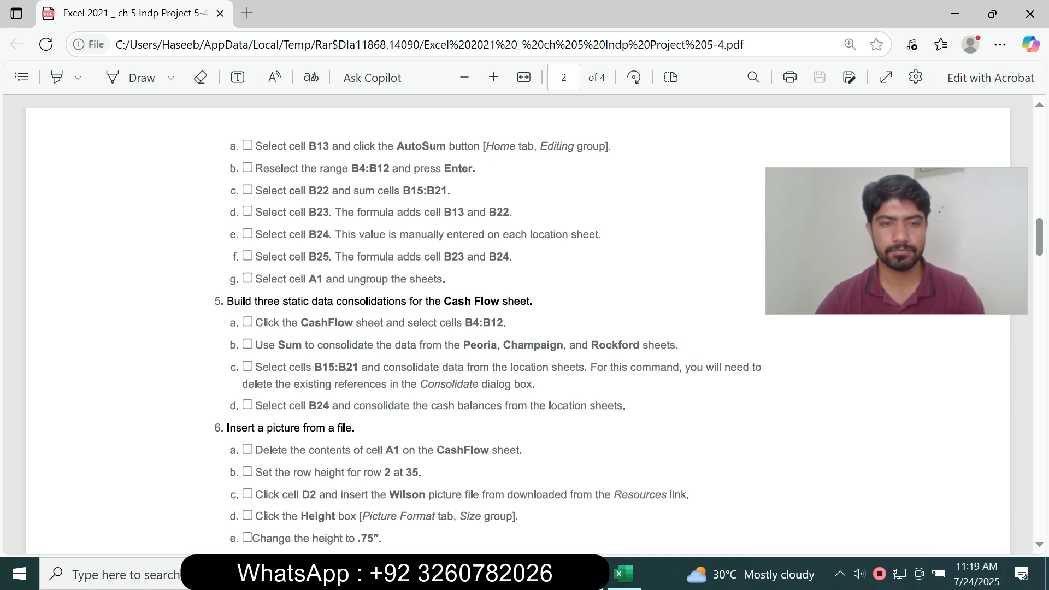
{"action": "left_click", "coordinate": [624, 574]}
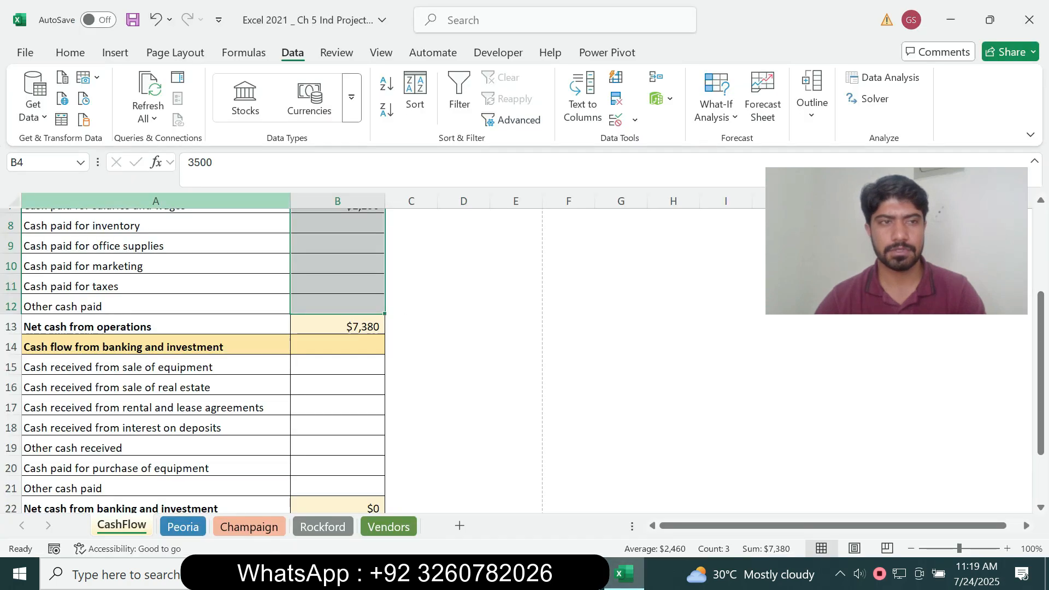
{"action": "left_click", "coordinate": [43, 163]}
{"action": "type", "text": "B24"}
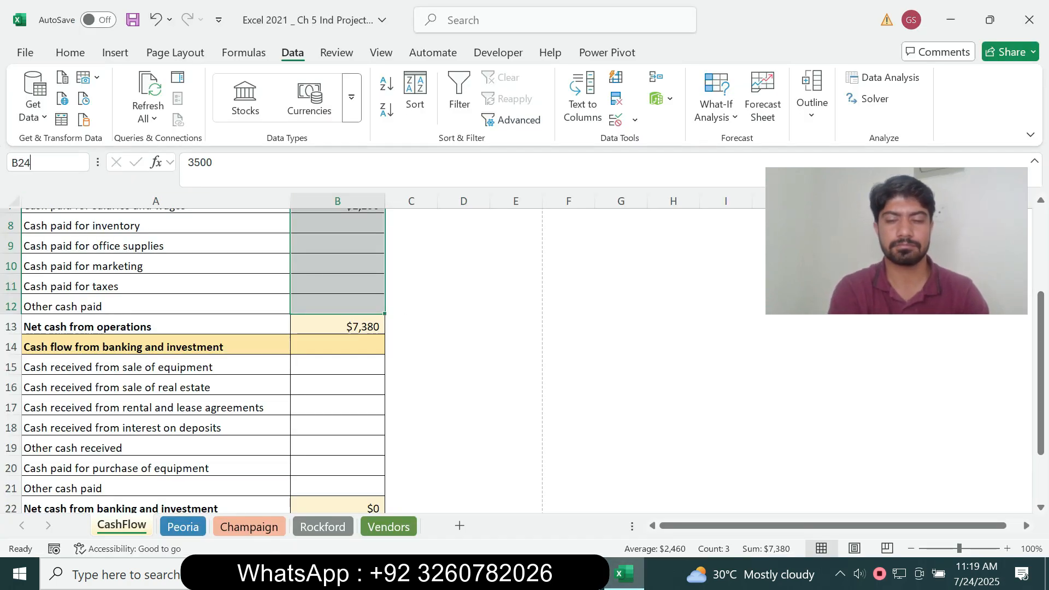
{"action": "key", "text": "Return"}
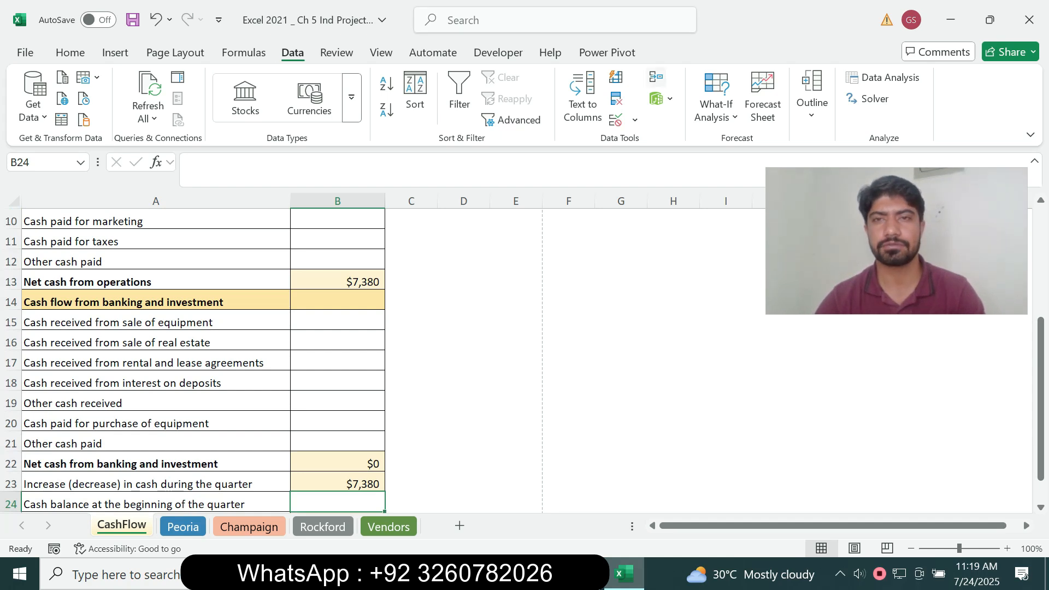
{"action": "left_click", "coordinate": [661, 99]}
{"action": "left_click", "coordinate": [657, 78]}
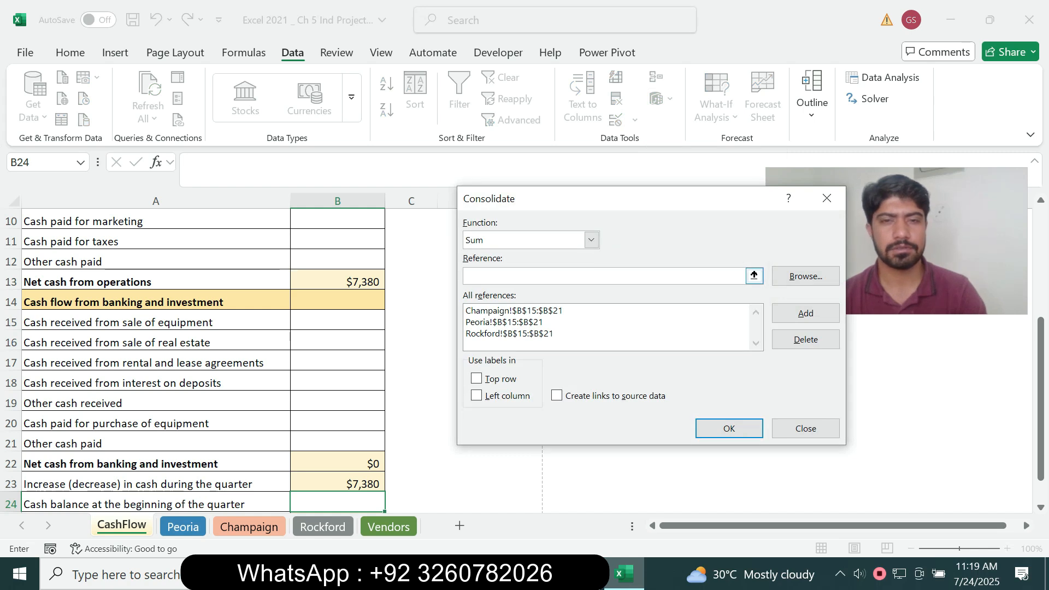
- Recheck step 5d in the PDF and delete the existing Champaign, Peoria and Rockford B15:B21 references from the consolidation
{"action": "key", "text": "alt+Tab"}
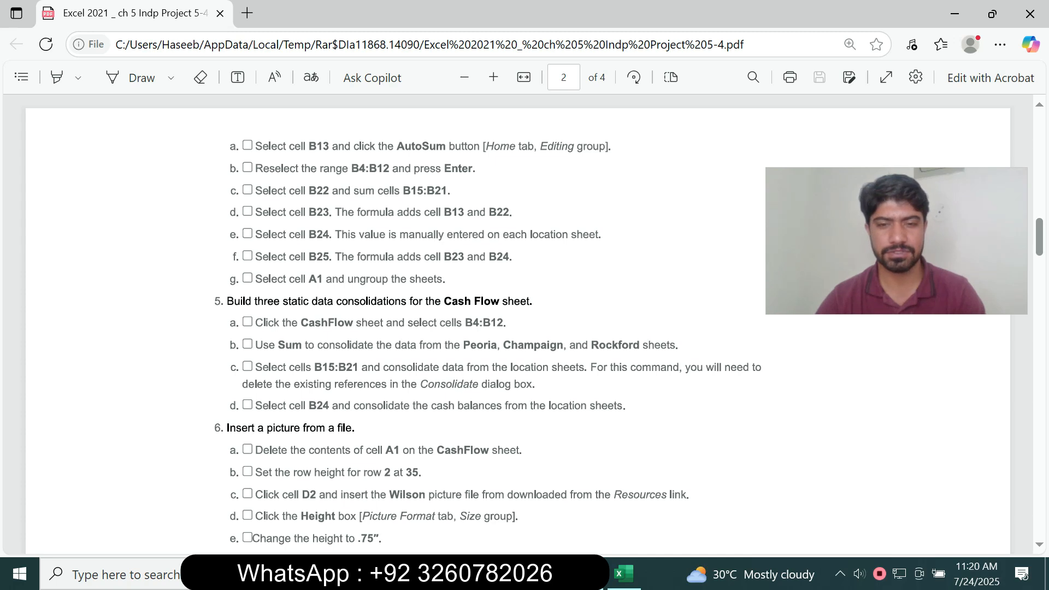
{"action": "left_click", "coordinate": [623, 574]}
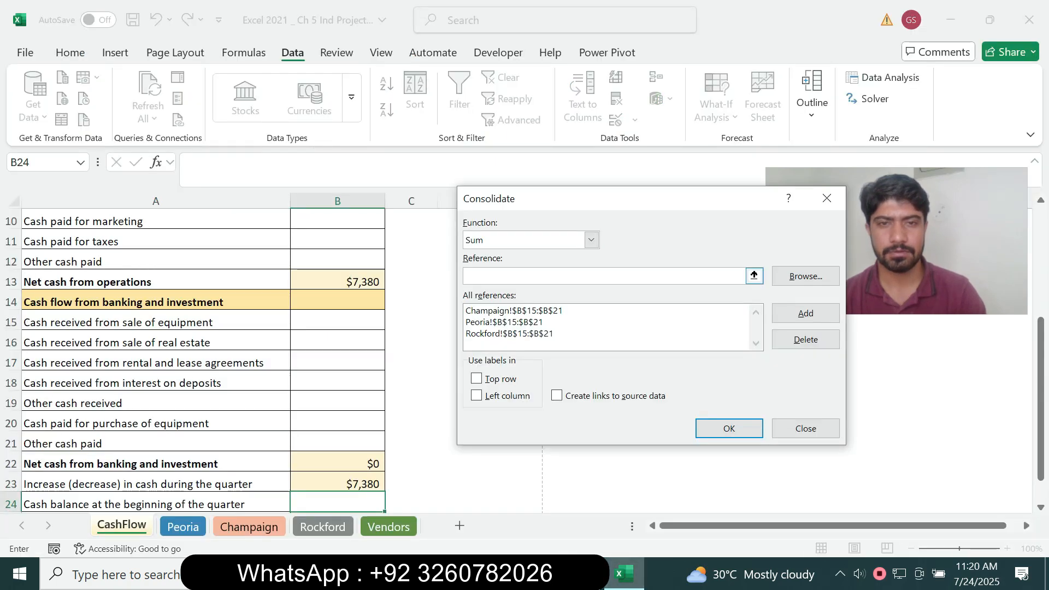
{"action": "left_click", "coordinate": [502, 312]}
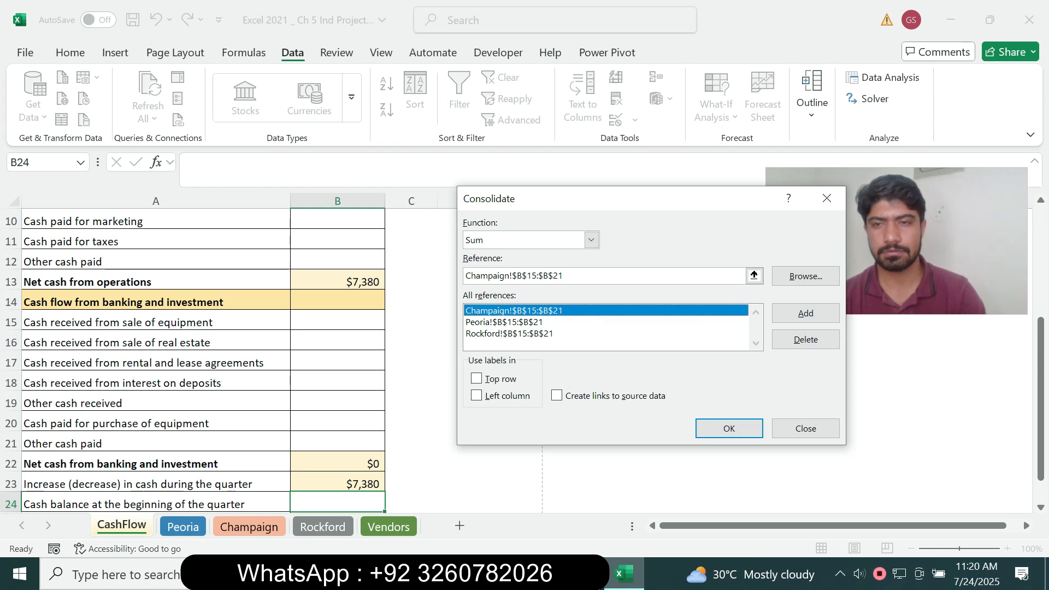
{"action": "left_click", "coordinate": [806, 339]}
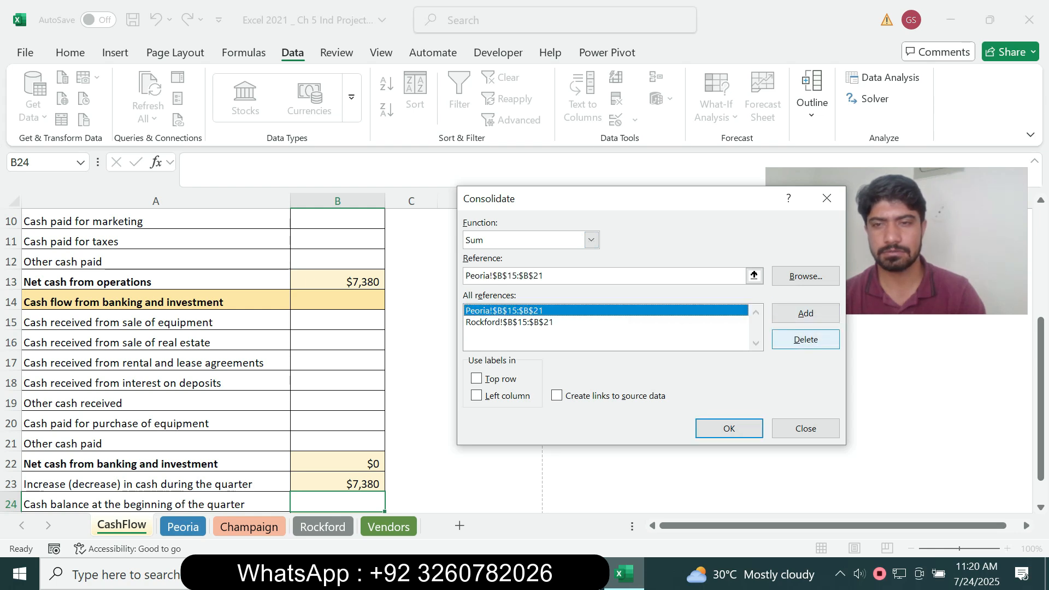
{"action": "left_click", "coordinate": [806, 339]}
{"action": "left_click", "coordinate": [501, 311]}
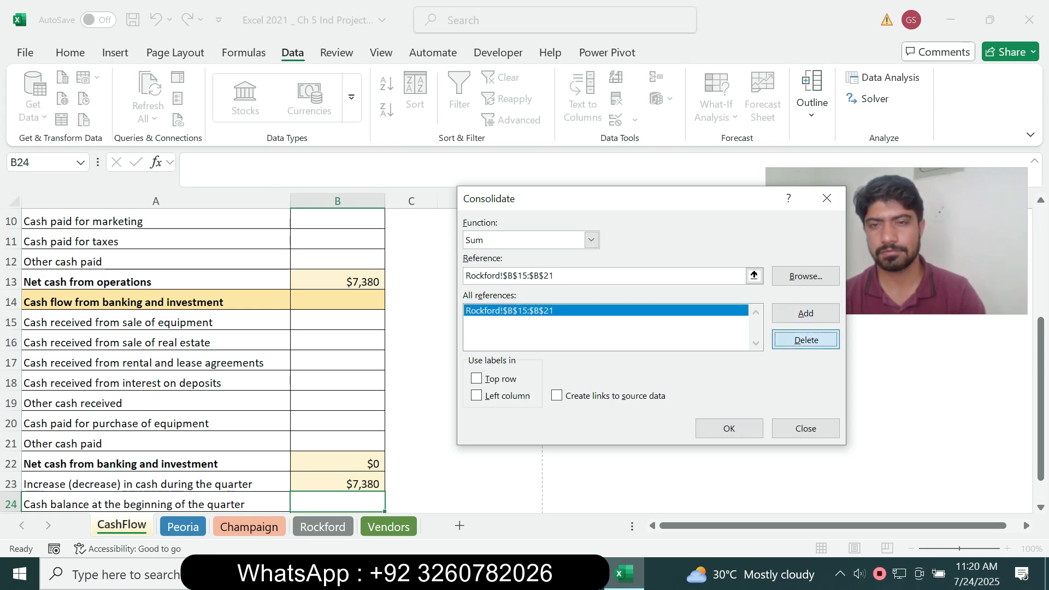
{"action": "left_click", "coordinate": [807, 339]}
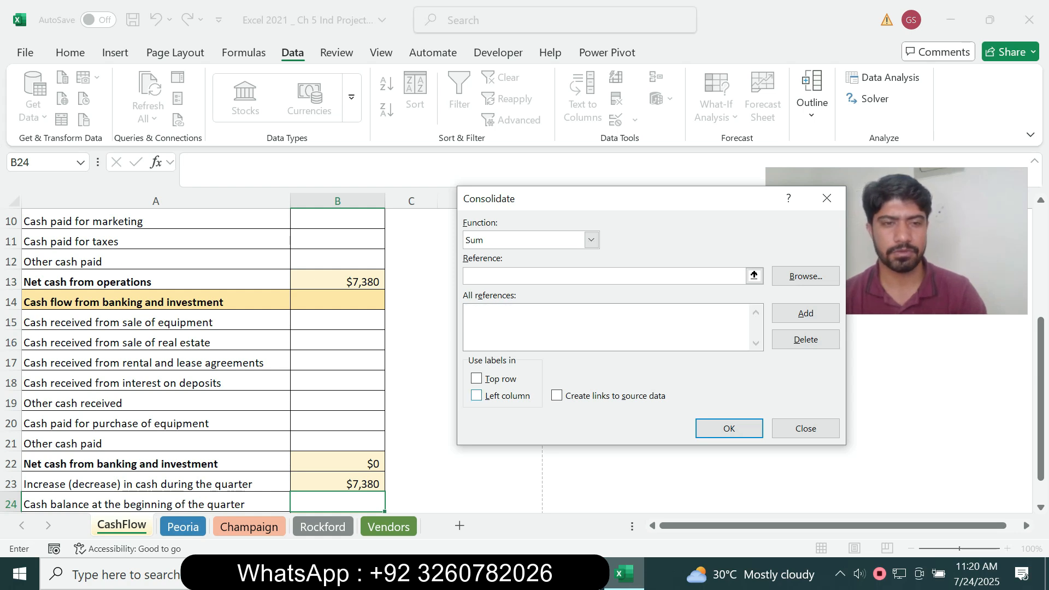
{"action": "left_click", "coordinate": [249, 527]}
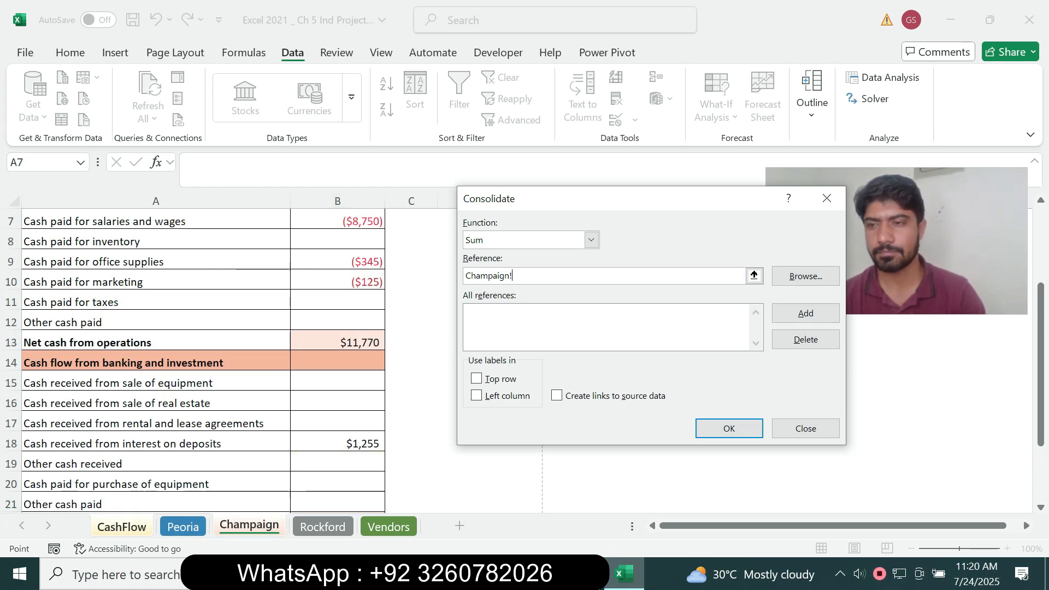
{"action": "scroll", "coordinate": [203, 355], "scroll_direction": "down", "scroll_amount": 2}
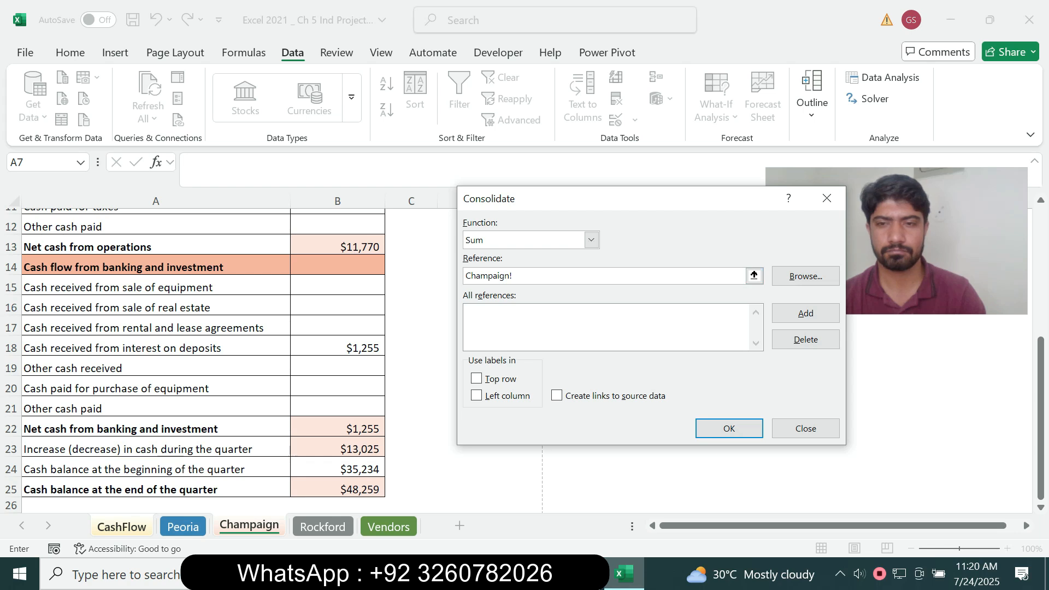
{"action": "left_click", "coordinate": [806, 429]}
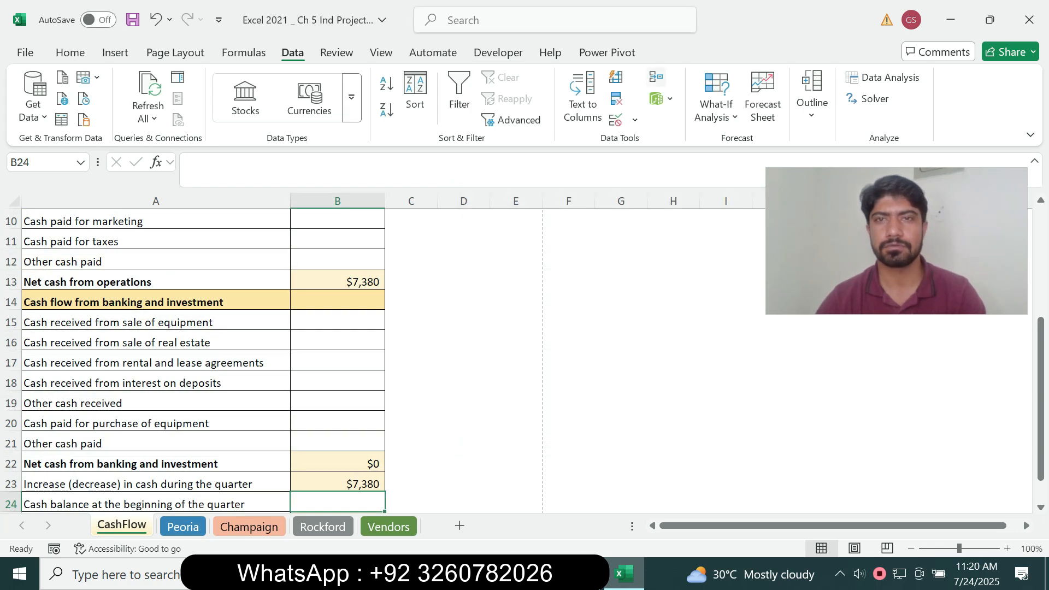
- Start a Sum consolidation for CashFlow cell B24 and add the reference Champaign!$B$24
{"action": "left_click", "coordinate": [656, 77]}
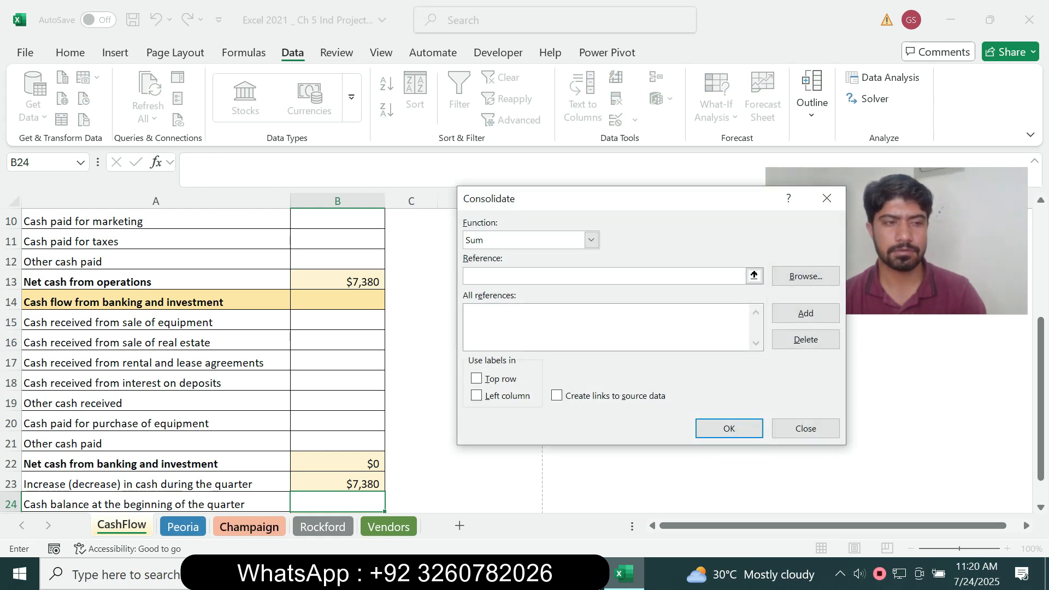
{"action": "left_click", "coordinate": [249, 526]}
{"action": "left_click", "coordinate": [338, 484]}
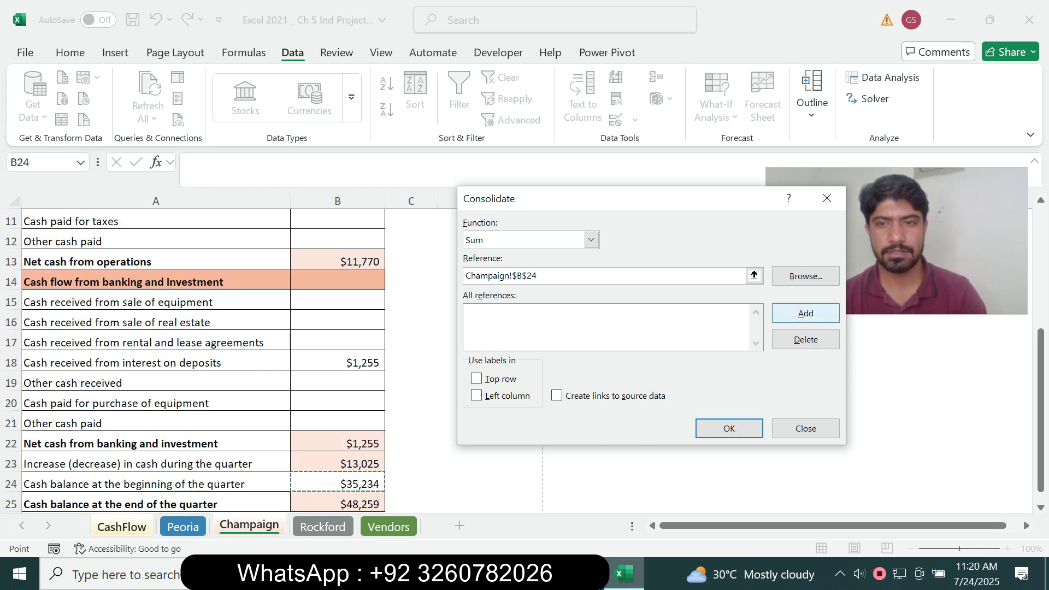
{"action": "left_click", "coordinate": [806, 313]}
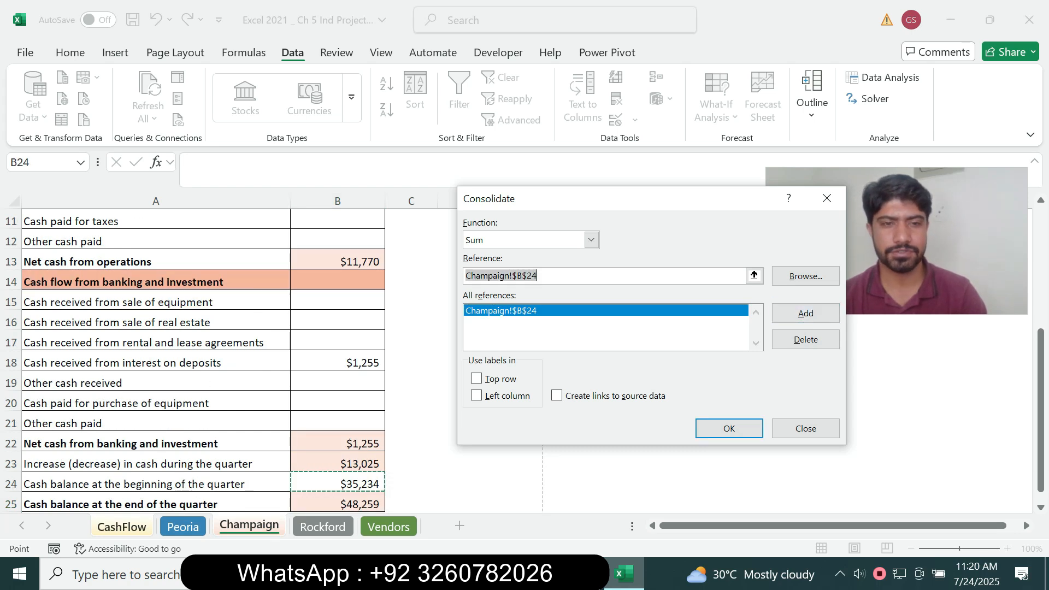
- Add the references Peoria!$B$24 and Rockford!$B$24 and run the consolidation into cell B24 of the CashFlow sheet
{"action": "left_click", "coordinate": [182, 527]}
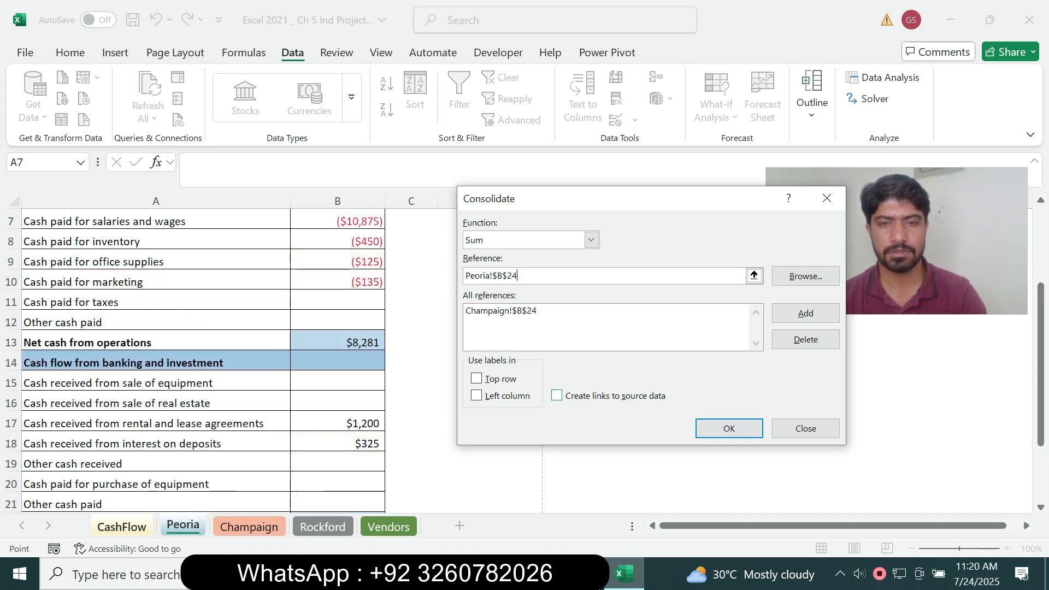
{"action": "left_click", "coordinate": [806, 314]}
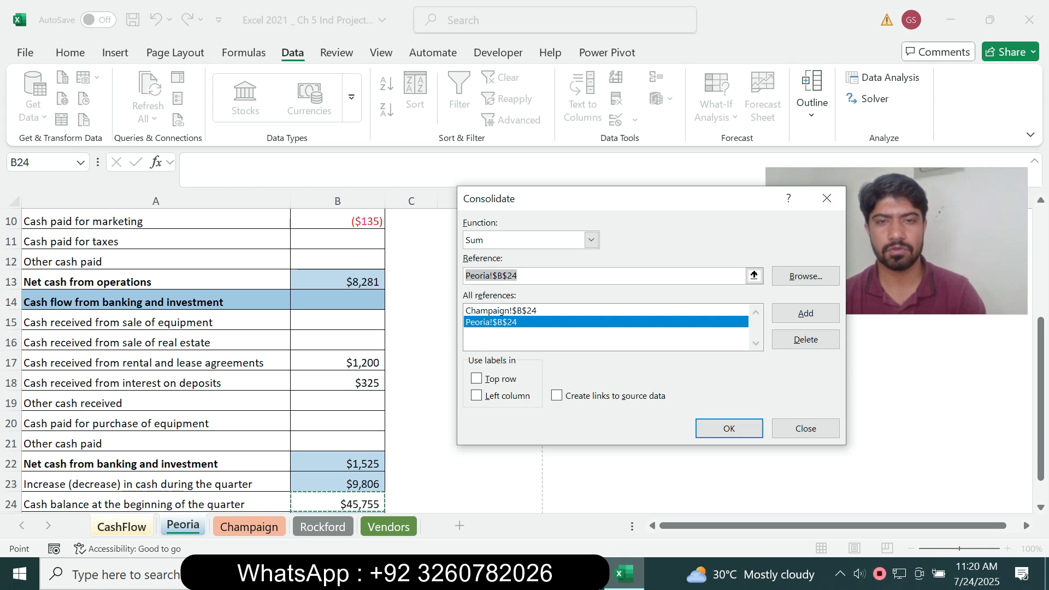
{"action": "left_click", "coordinate": [323, 526]}
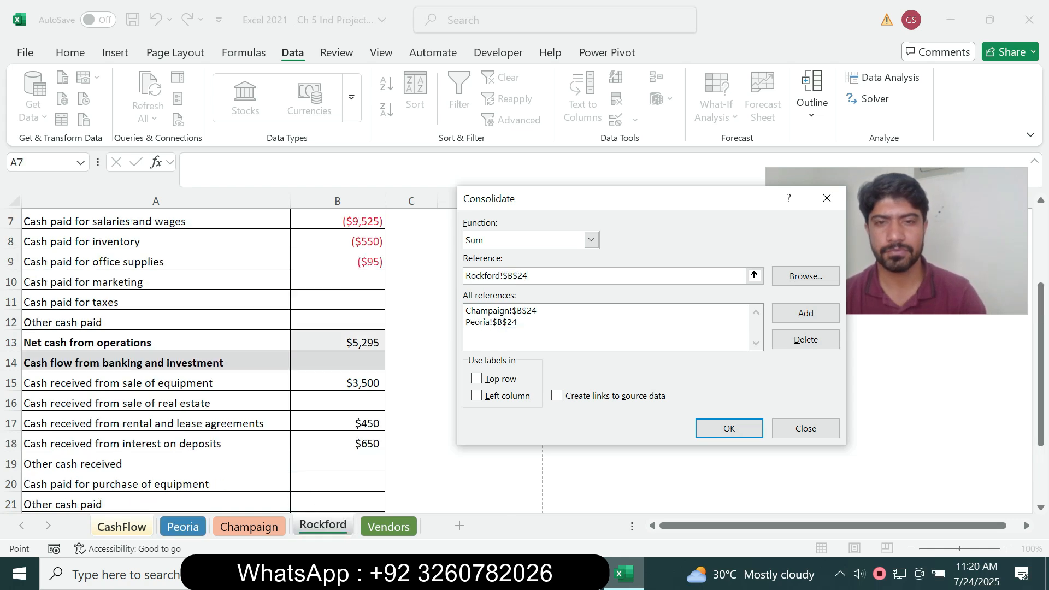
{"action": "left_click", "coordinate": [806, 313]}
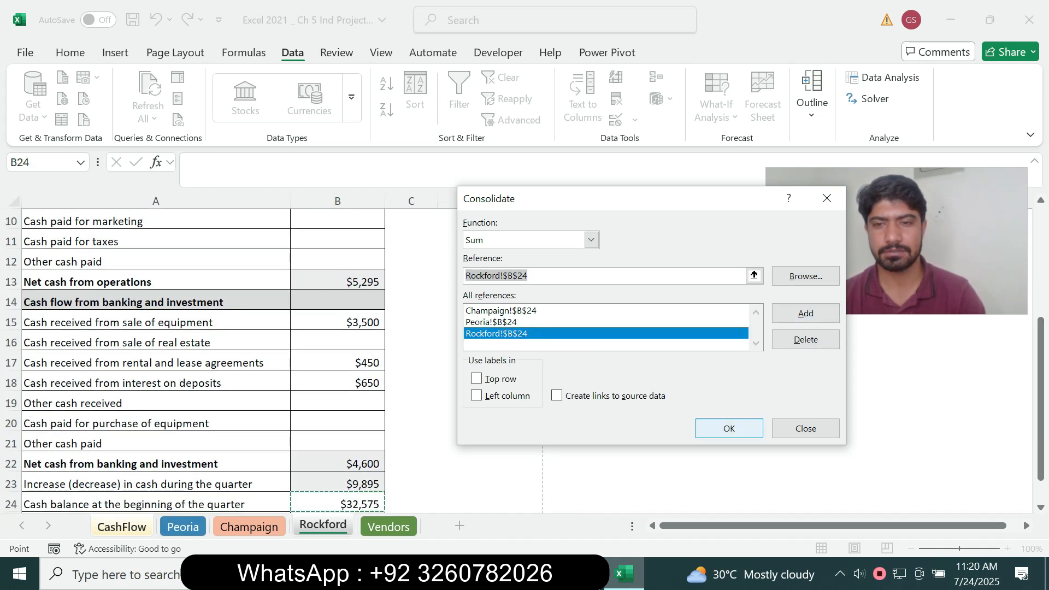
{"action": "key", "text": "Return"}
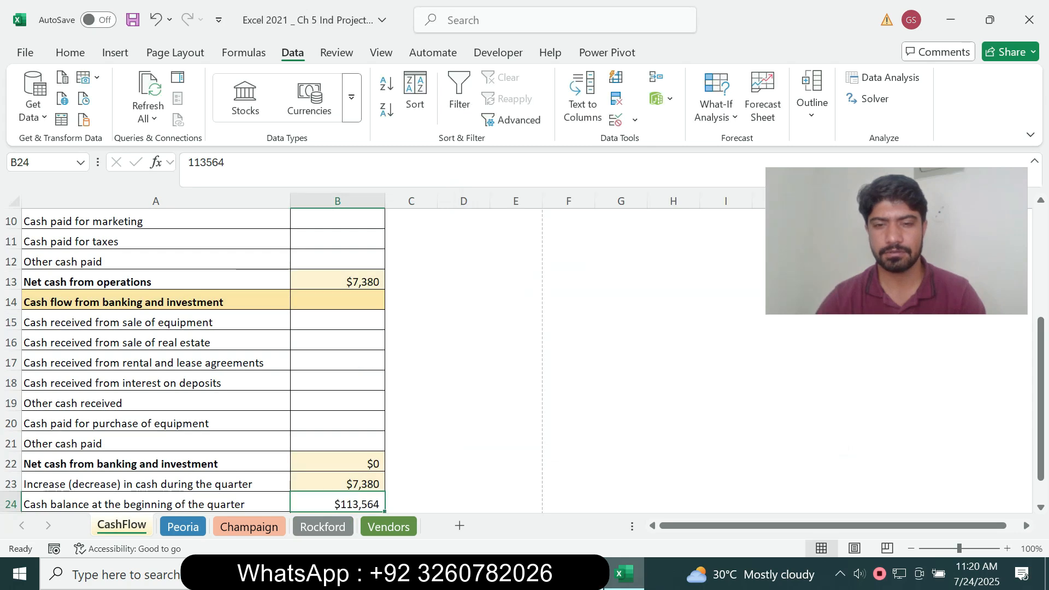
- Switch to the project PDF and review the remaining instructions from step 6 through step 12, including Figures 5-90, 5-92 and 5-93
{"action": "key", "text": "alt+Tab"}
{"action": "scroll", "coordinate": [518, 328], "scroll_direction": "down", "scroll_amount": 3}
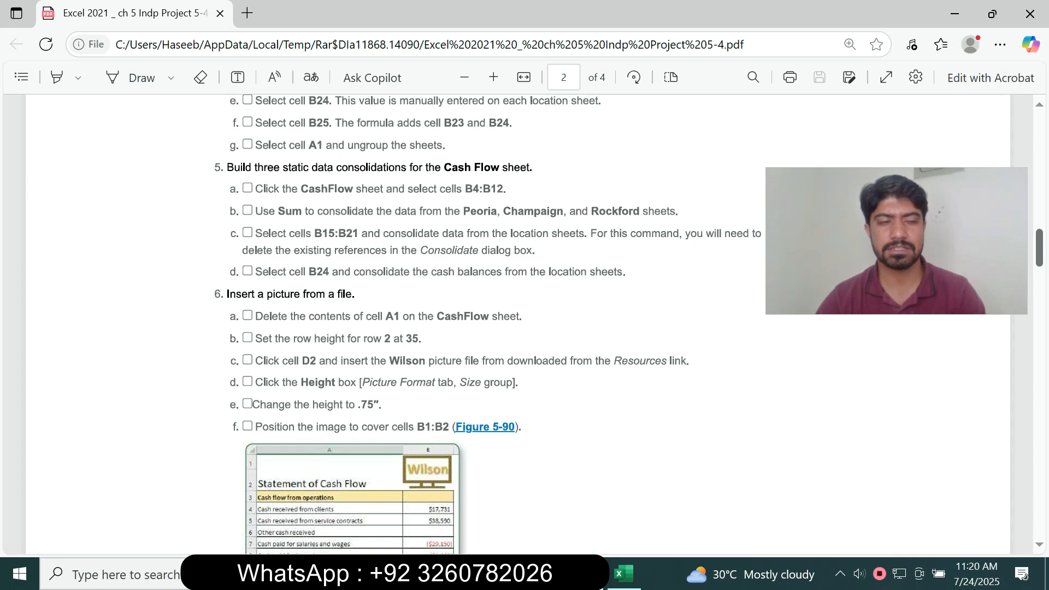
{"action": "scroll", "coordinate": [518, 328], "scroll_direction": "down", "scroll_amount": 15}
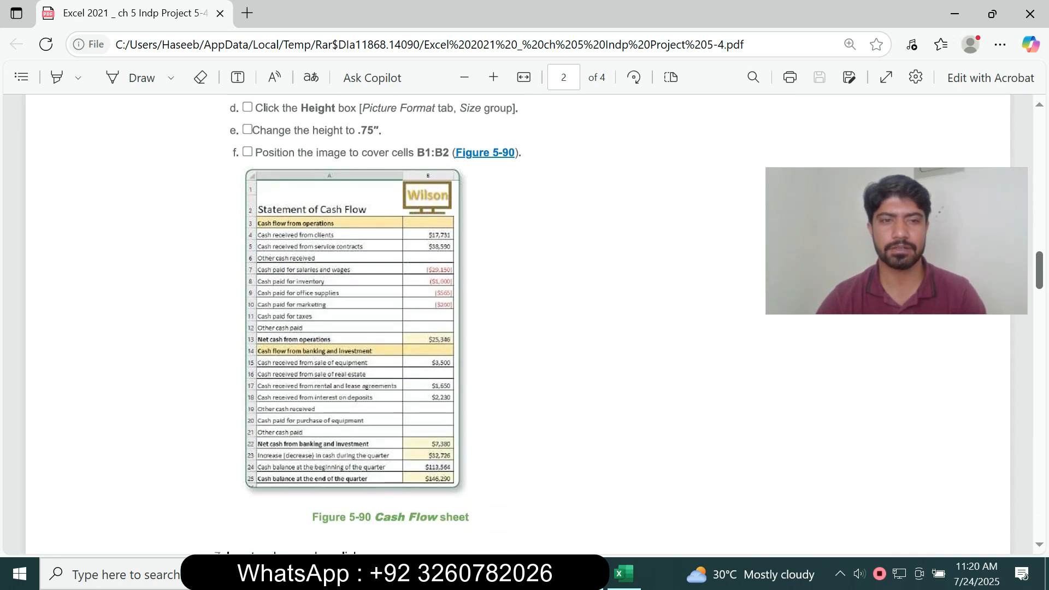
{"action": "scroll", "coordinate": [519, 327], "scroll_direction": "down", "scroll_amount": 10}
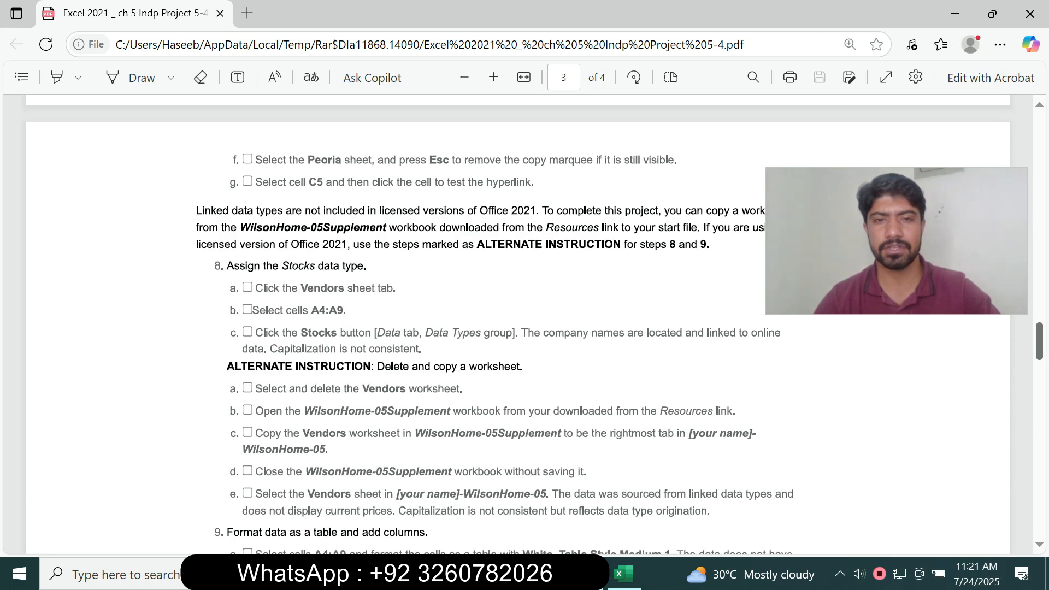
{"action": "scroll", "coordinate": [518, 328], "scroll_direction": "down", "scroll_amount": 7}
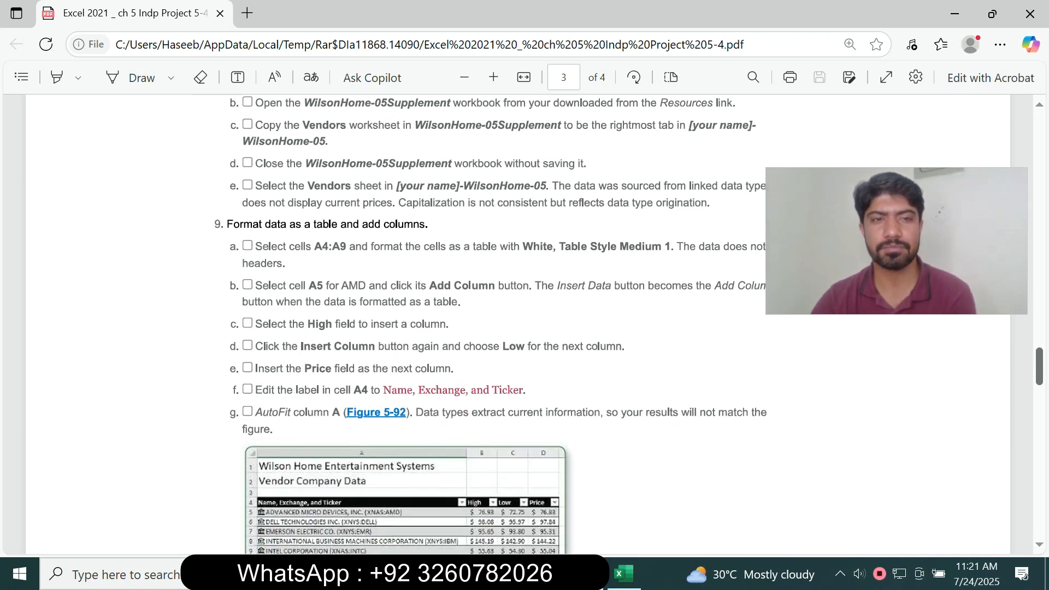
{"action": "scroll", "coordinate": [519, 328], "scroll_direction": "down", "scroll_amount": 5}
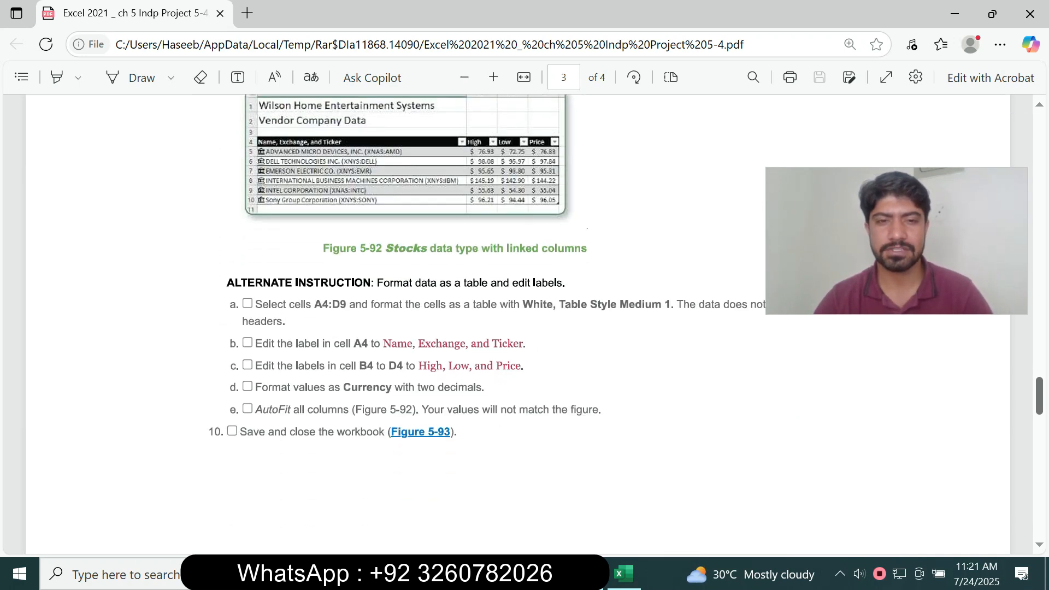
{"action": "scroll", "coordinate": [518, 328], "scroll_direction": "down", "scroll_amount": 7}
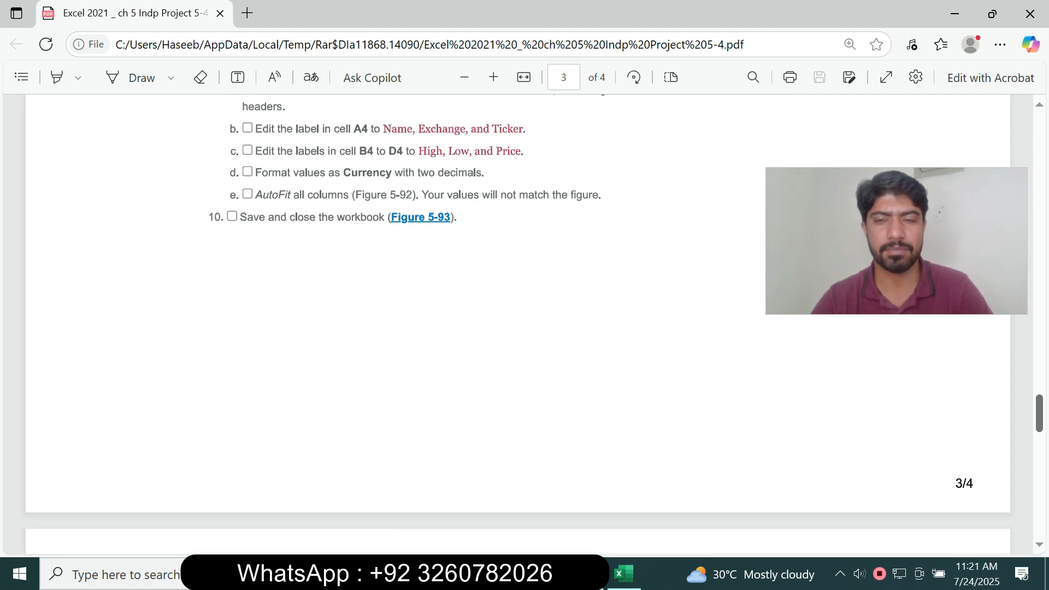
{"action": "scroll", "coordinate": [518, 328], "scroll_direction": "down", "scroll_amount": 13}
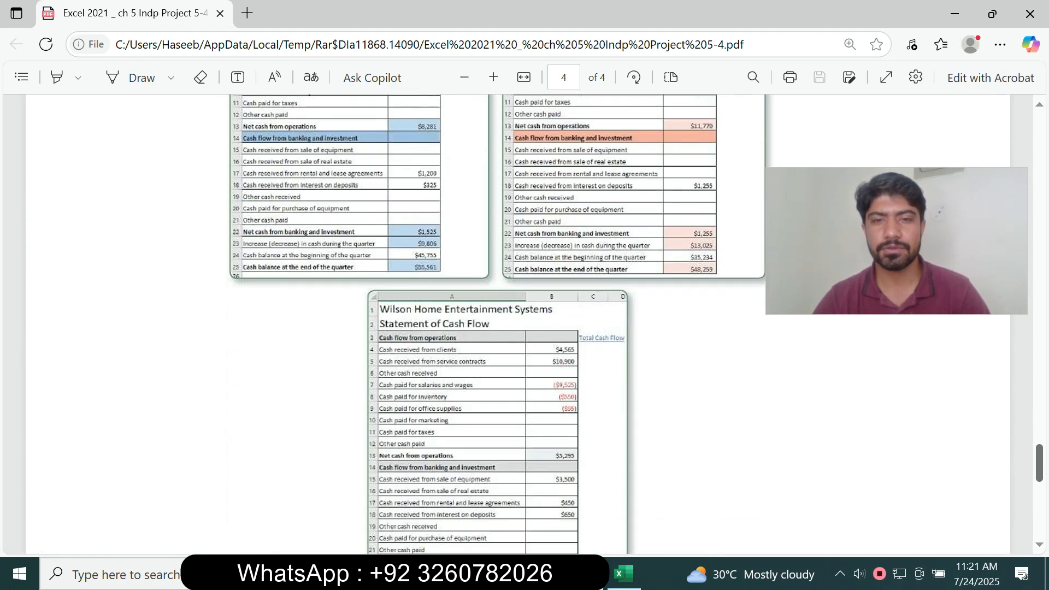
{"action": "scroll", "coordinate": [519, 328], "scroll_direction": "up", "scroll_amount": 5}
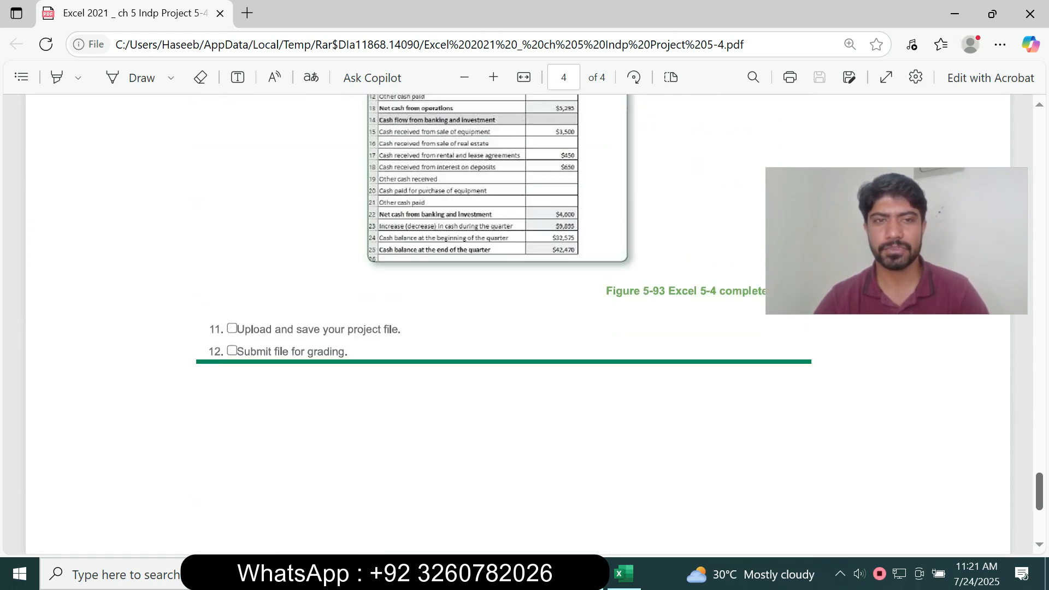
- Look back through PDF steps 8 and 7 to the project introduction and the list of needed files on page 1
{"action": "scroll", "coordinate": [518, 328], "scroll_direction": "up", "scroll_amount": 15}
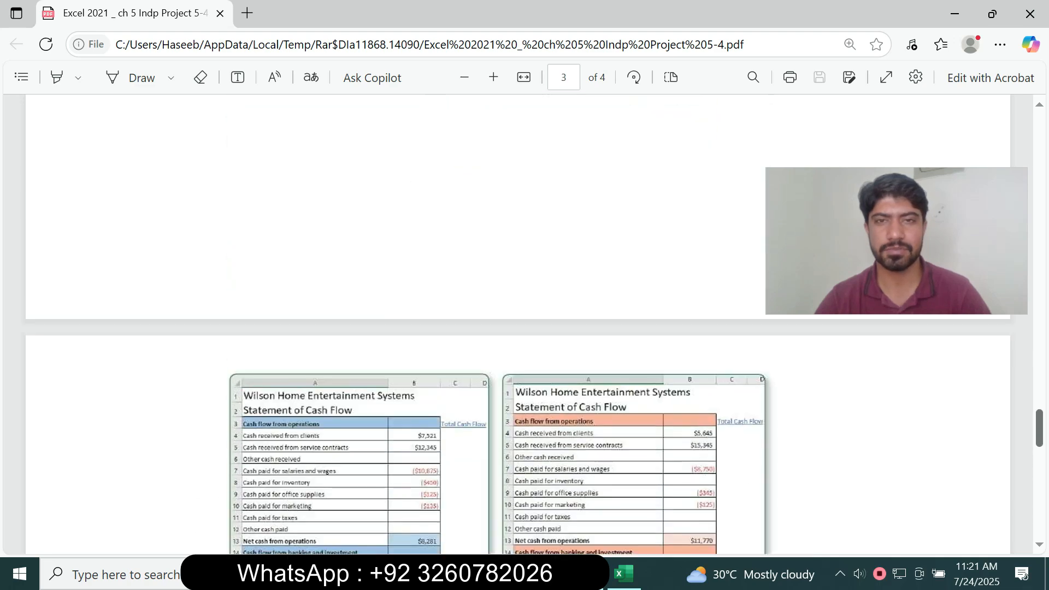
{"action": "scroll", "coordinate": [519, 328], "scroll_direction": "up", "scroll_amount": 2}
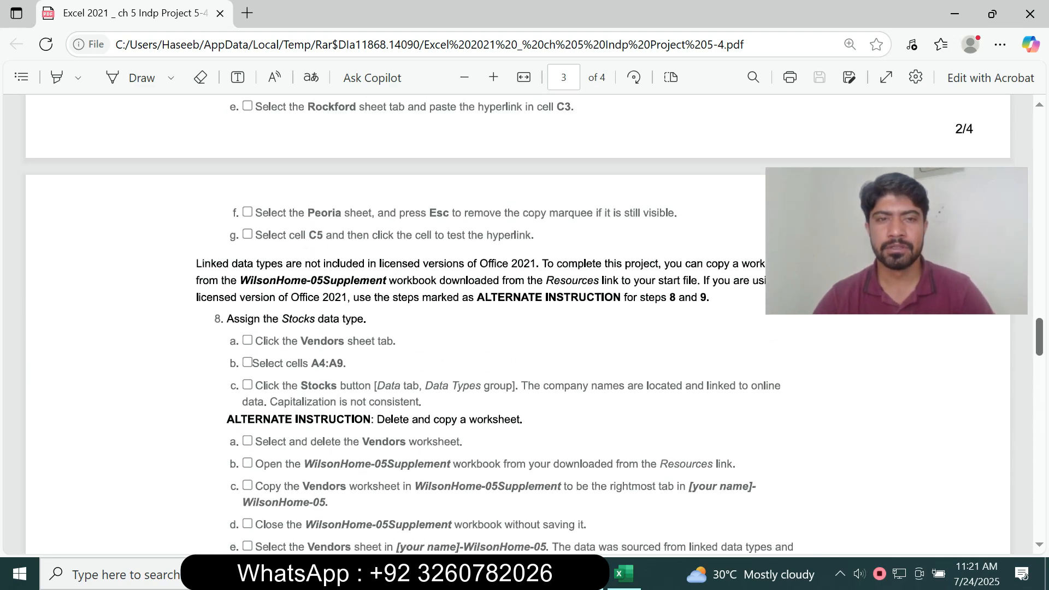
{"action": "scroll", "coordinate": [518, 328], "scroll_direction": "down", "scroll_amount": 1}
{"action": "scroll", "coordinate": [518, 328], "scroll_direction": "up", "scroll_amount": 4}
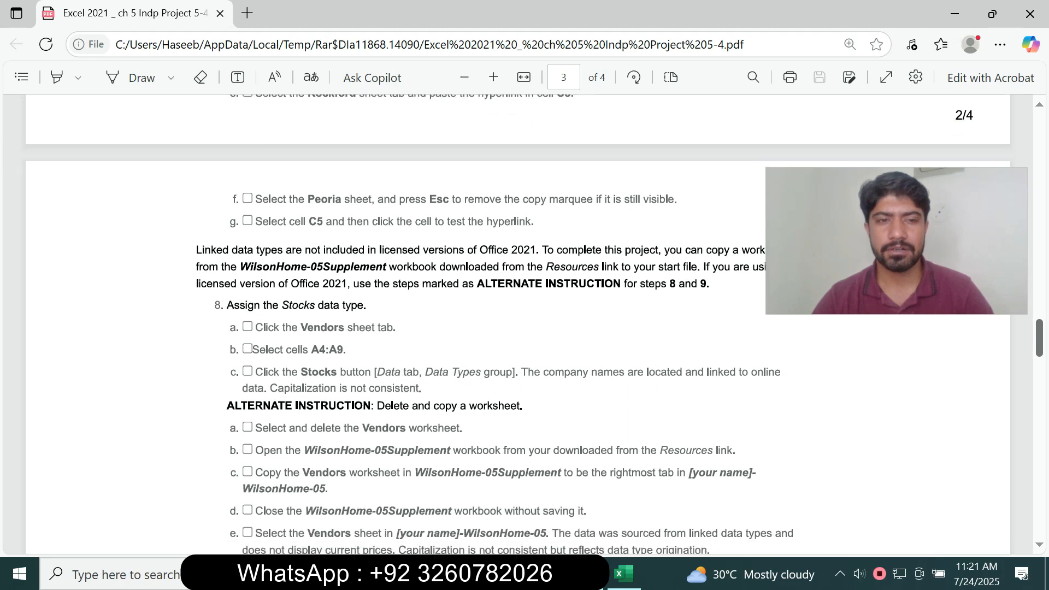
{"action": "scroll", "coordinate": [519, 328], "scroll_direction": "up", "scroll_amount": 12}
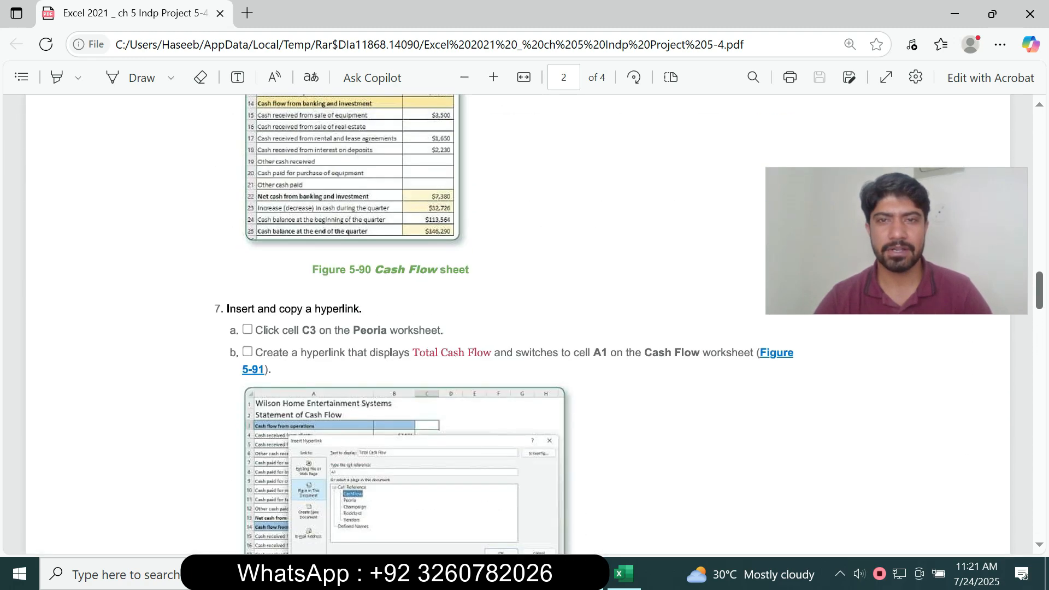
{"action": "scroll", "coordinate": [518, 328], "scroll_direction": "up", "scroll_amount": 15}
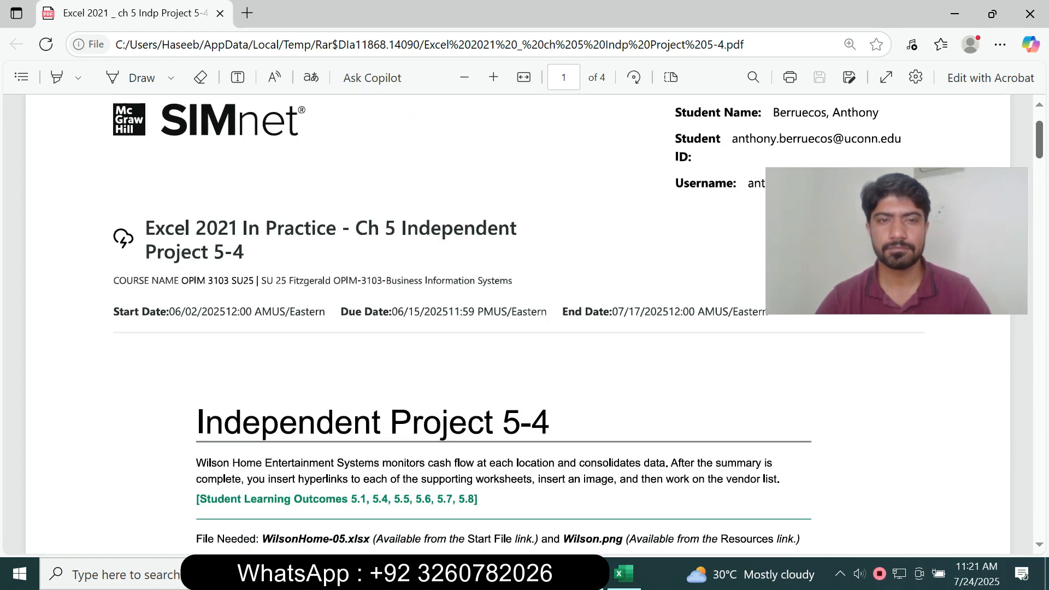